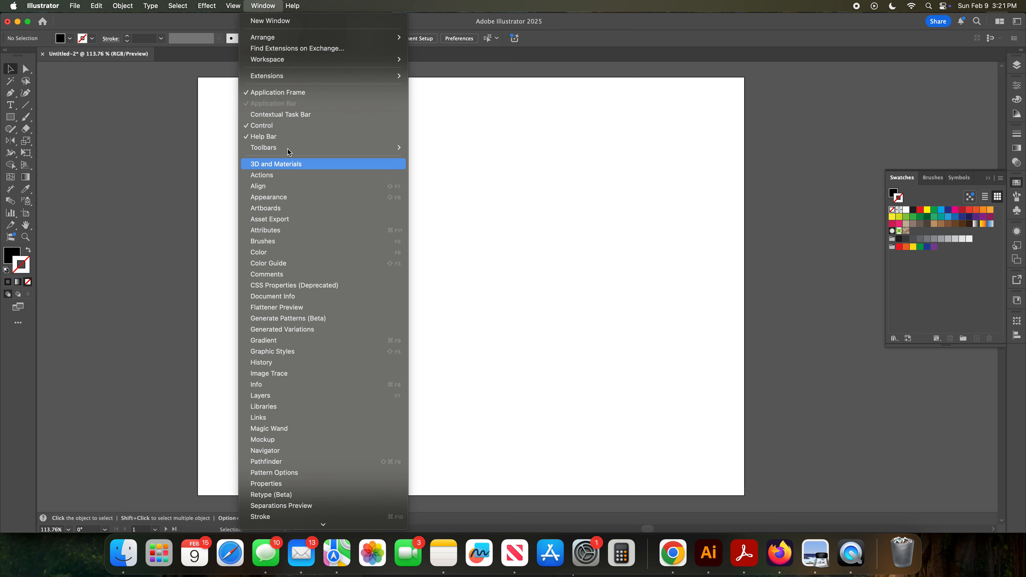
Step: Switch the tool panel to the Basic toolbar
{"action": "scroll", "coordinate": [286, 367], "scroll_direction": "down", "scroll_amount": 3}
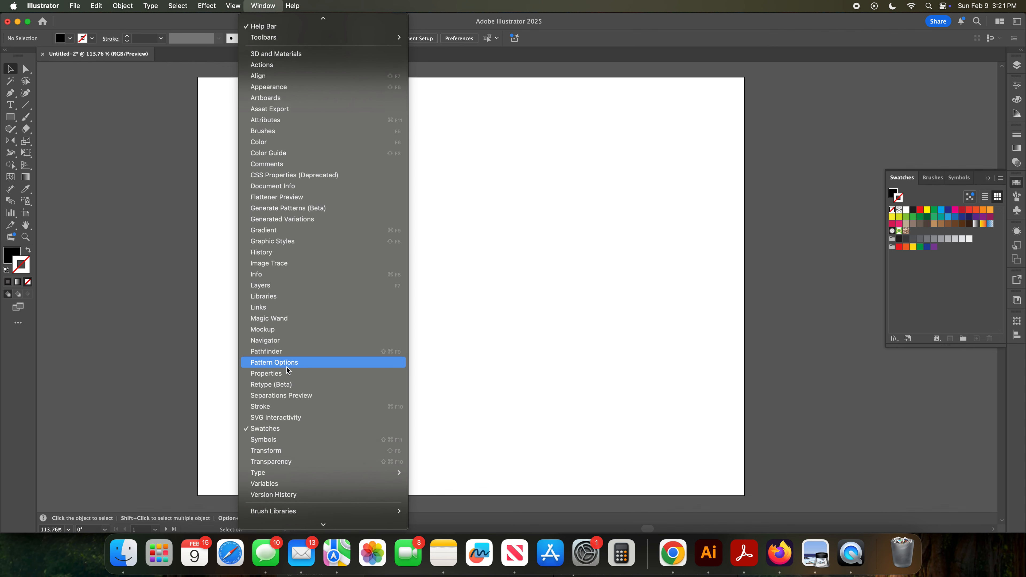
{"action": "scroll", "coordinate": [287, 369], "scroll_direction": "down", "scroll_amount": 3}
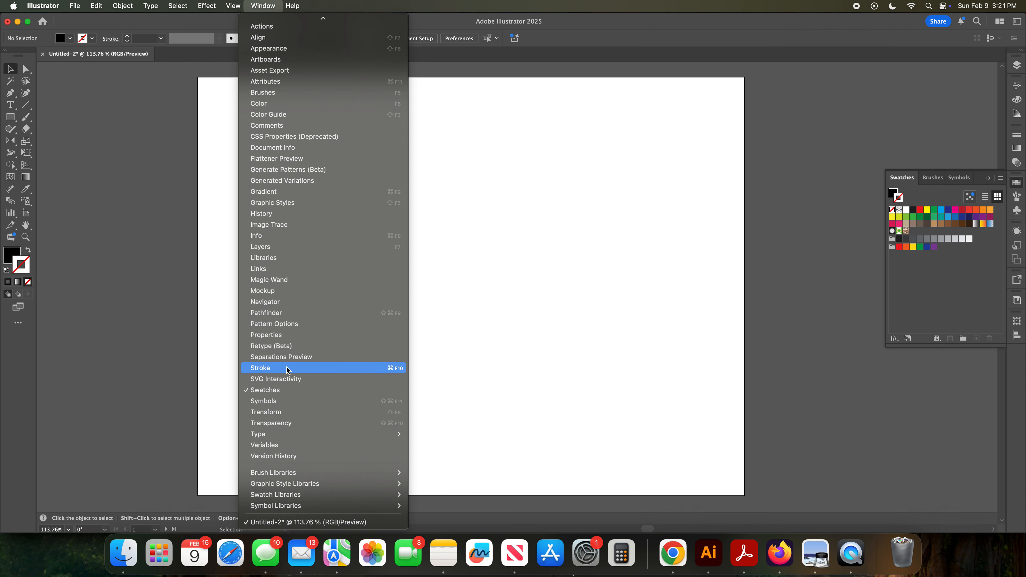
{"action": "scroll", "coordinate": [286, 368], "scroll_direction": "up", "scroll_amount": 5}
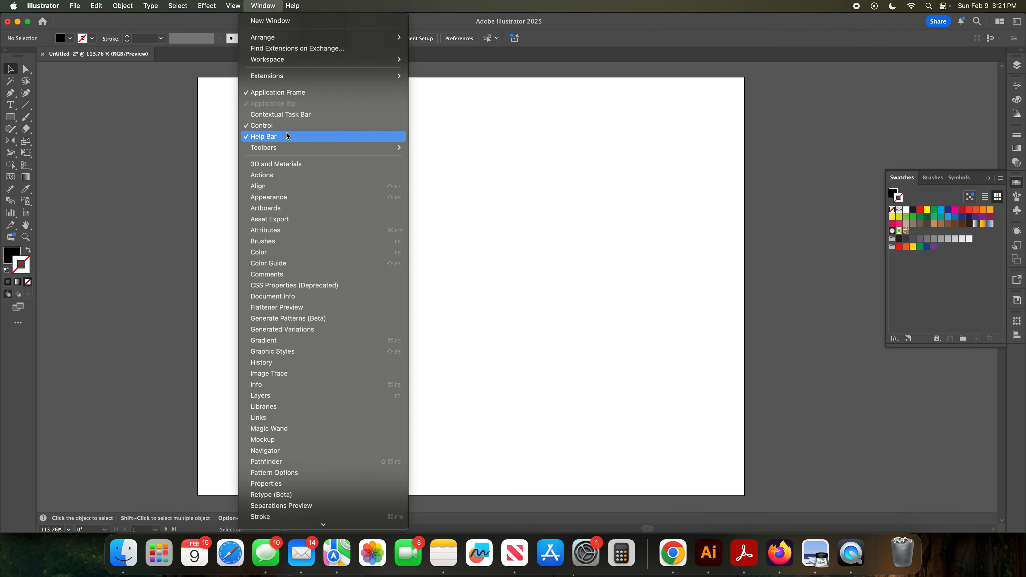
{"action": "mouse_move", "coordinate": [287, 149]}
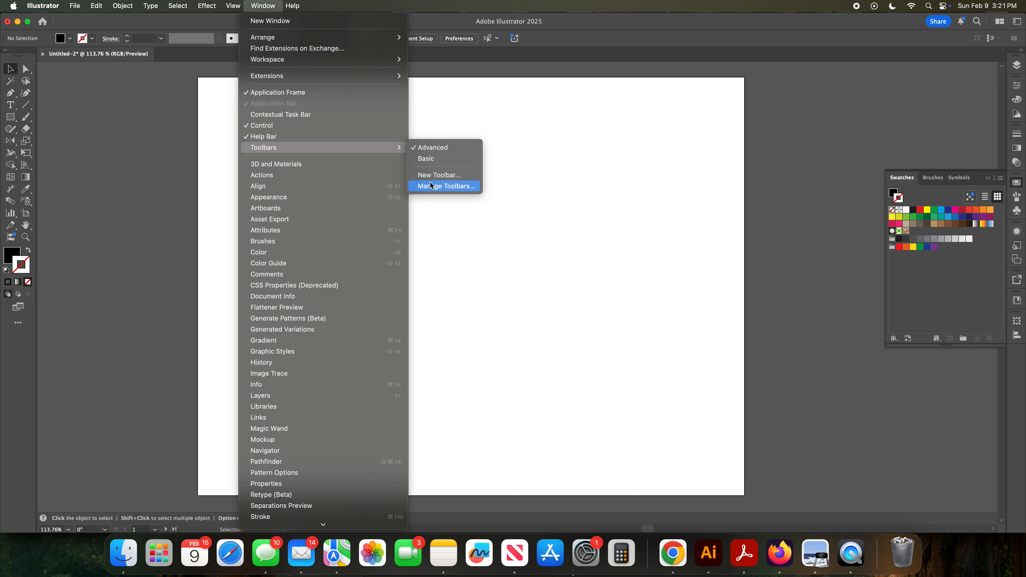
{"action": "left_click", "coordinate": [425, 159]}
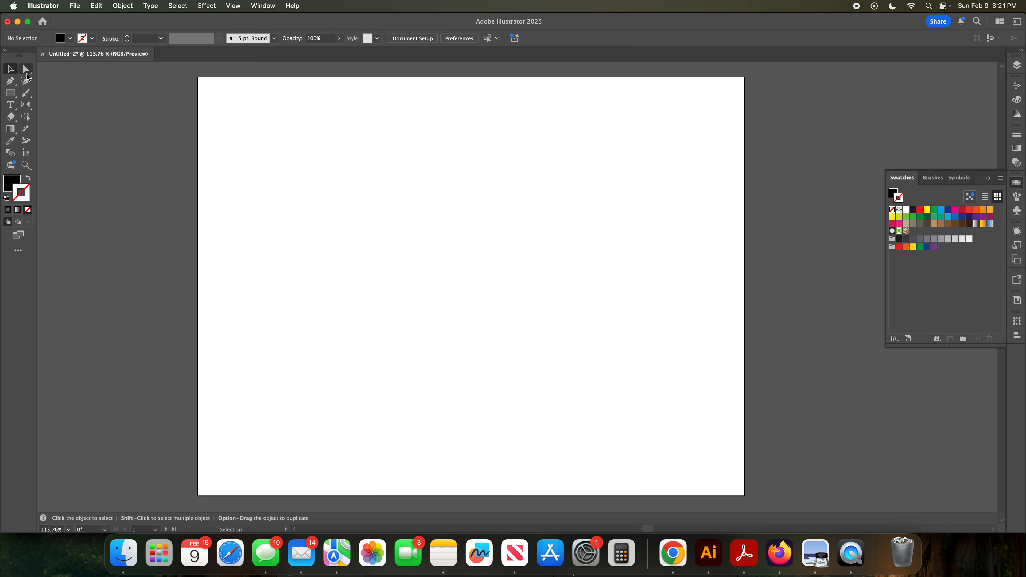
Step: Switch the tool panel back to the Advanced toolbar
{"action": "left_click", "coordinate": [260, 6]}
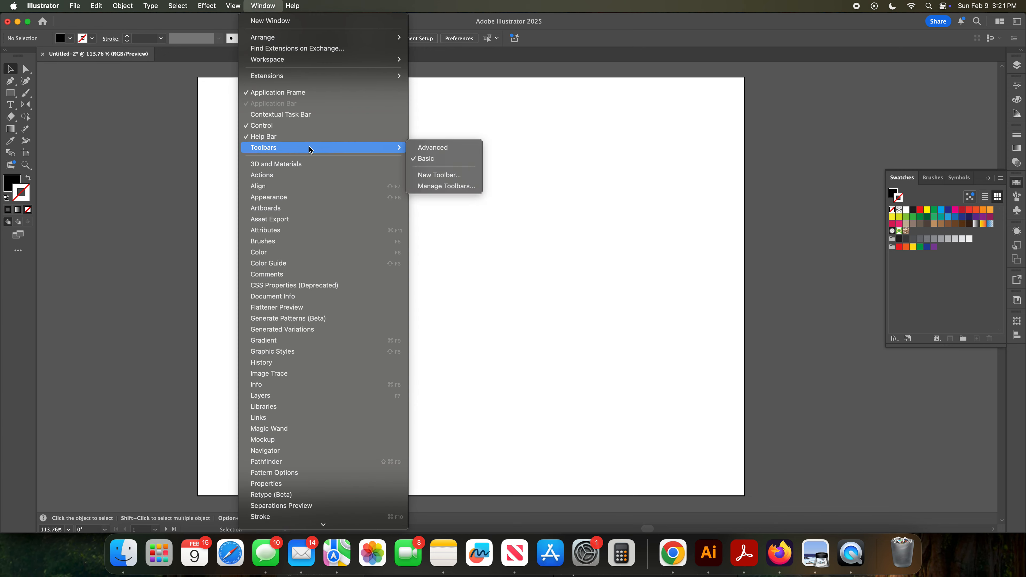
{"action": "left_click", "coordinate": [425, 151]}
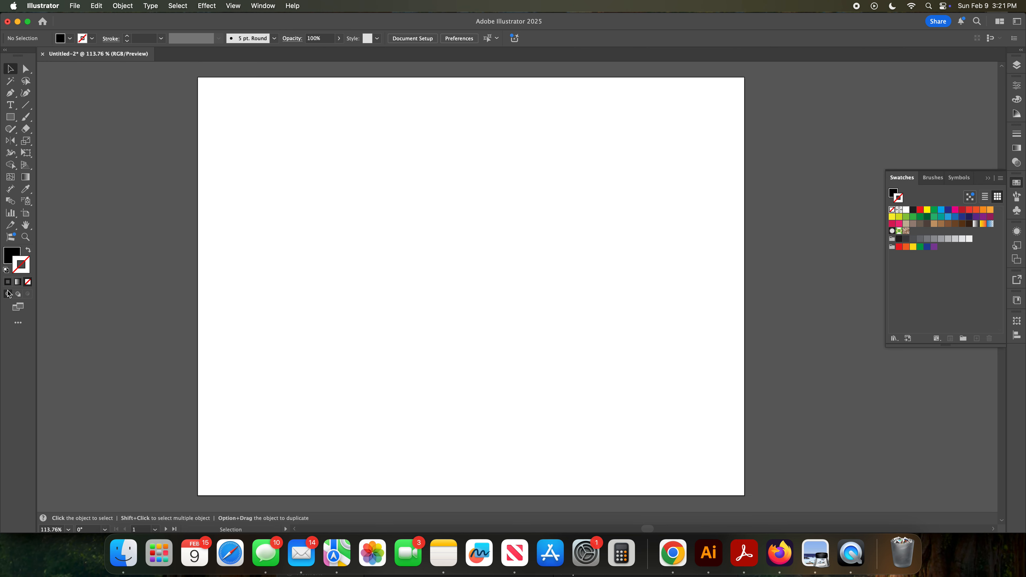
Step: Open the All Tools drawer and browse the available tools
{"action": "left_click", "coordinate": [11, 326]}
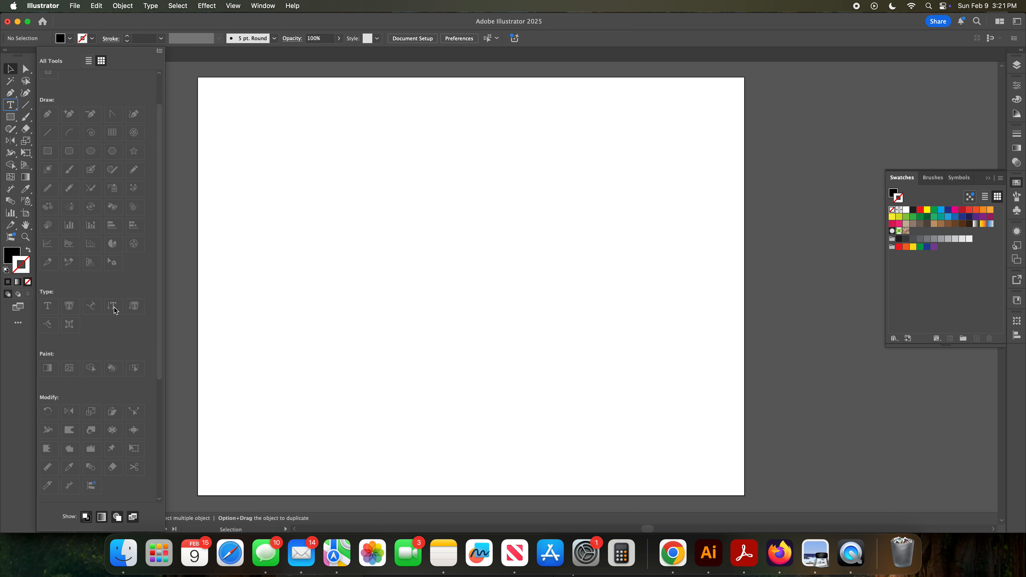
{"action": "scroll", "coordinate": [115, 311], "scroll_direction": "down", "scroll_amount": 5}
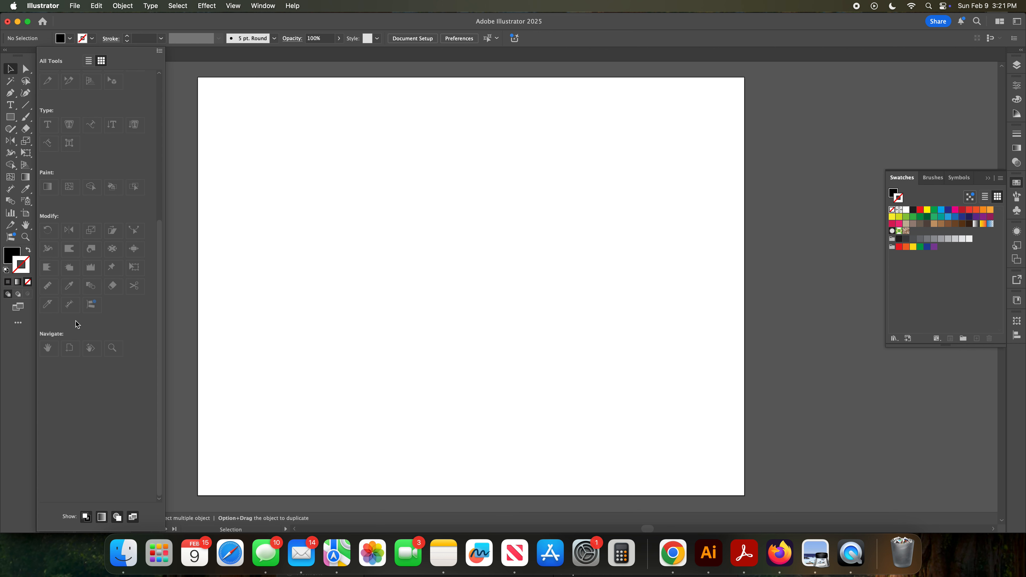
{"action": "left_click", "coordinate": [17, 322]}
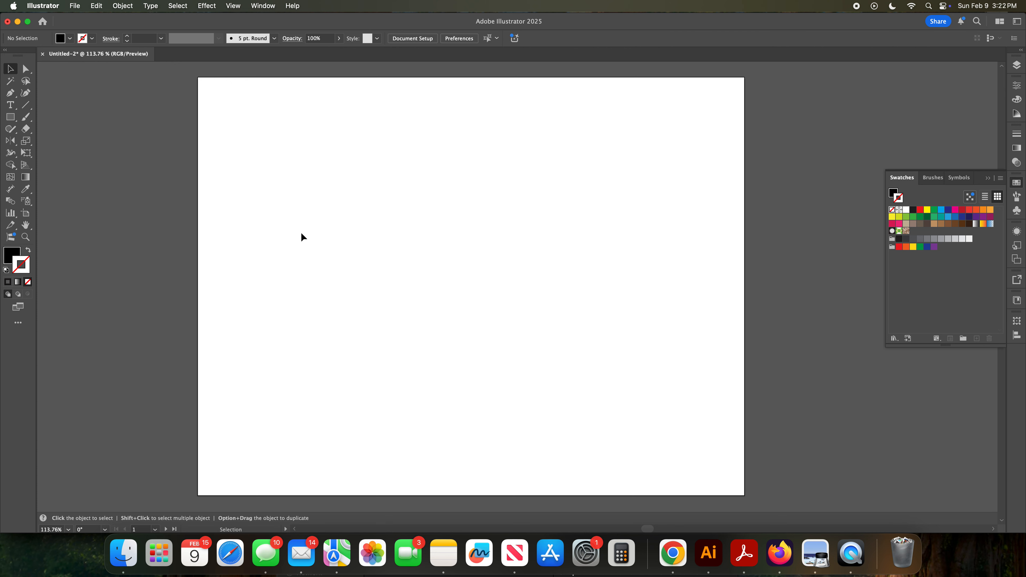
Step: Pan the canvas with the Hand tool
{"action": "left_click", "coordinate": [27, 225]}
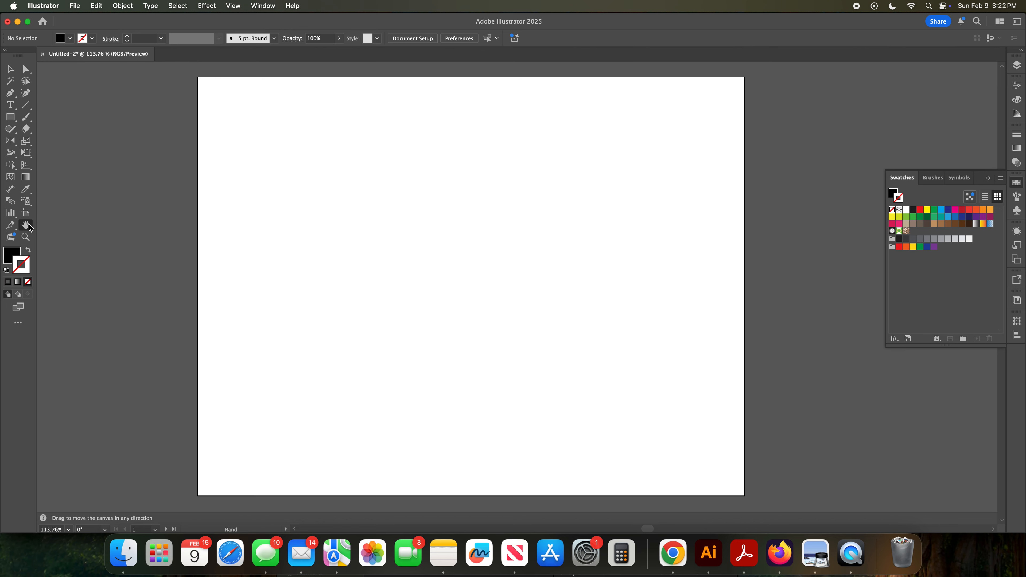
{"action": "left_click", "coordinate": [29, 226]}
{"action": "left_click", "coordinate": [29, 226]}
{"action": "left_click_drag", "start_coordinate": [352, 223], "coordinate": [158, 85]}
{"action": "left_click_drag", "start_coordinate": [408, 218], "coordinate": [408, 266]}
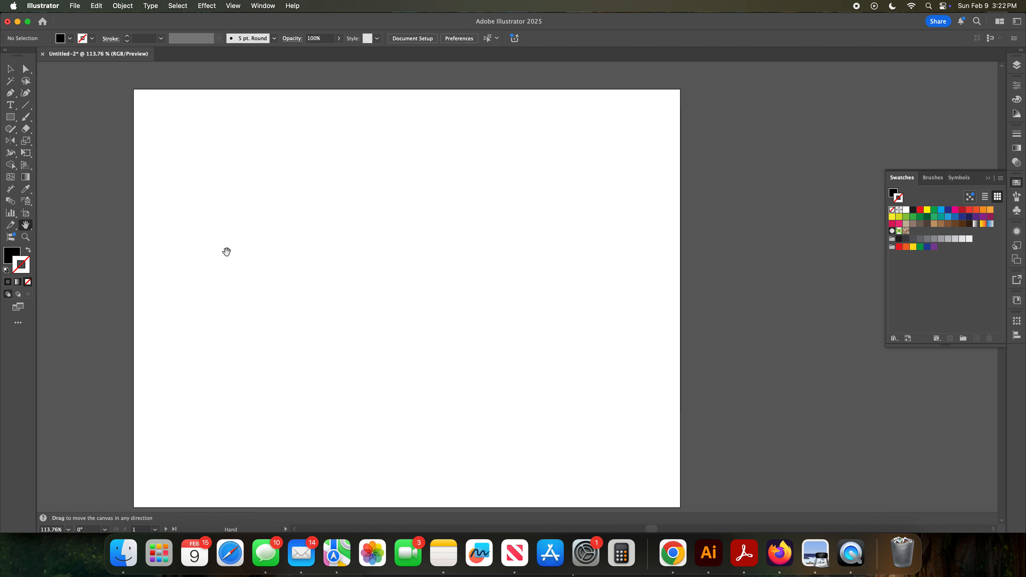
Step: Draw a rectangle about 1.41 × 1.07 in near the artboard's upper left
{"action": "left_click", "coordinate": [25, 238]}
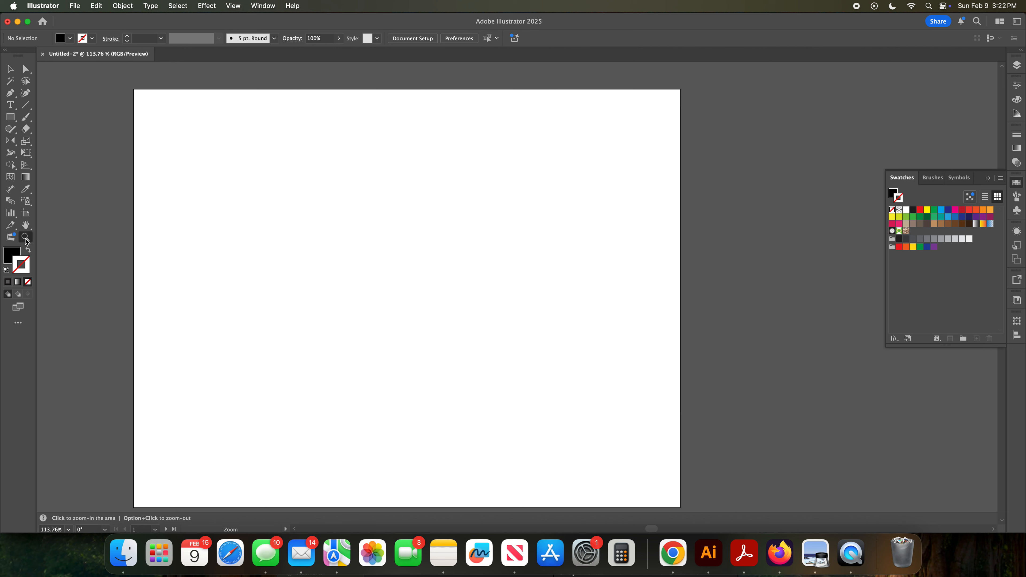
{"action": "left_click", "coordinate": [25, 239]}
{"action": "left_click", "coordinate": [12, 118]}
{"action": "left_click_drag", "start_coordinate": [231, 206], "coordinate": [301, 260]}
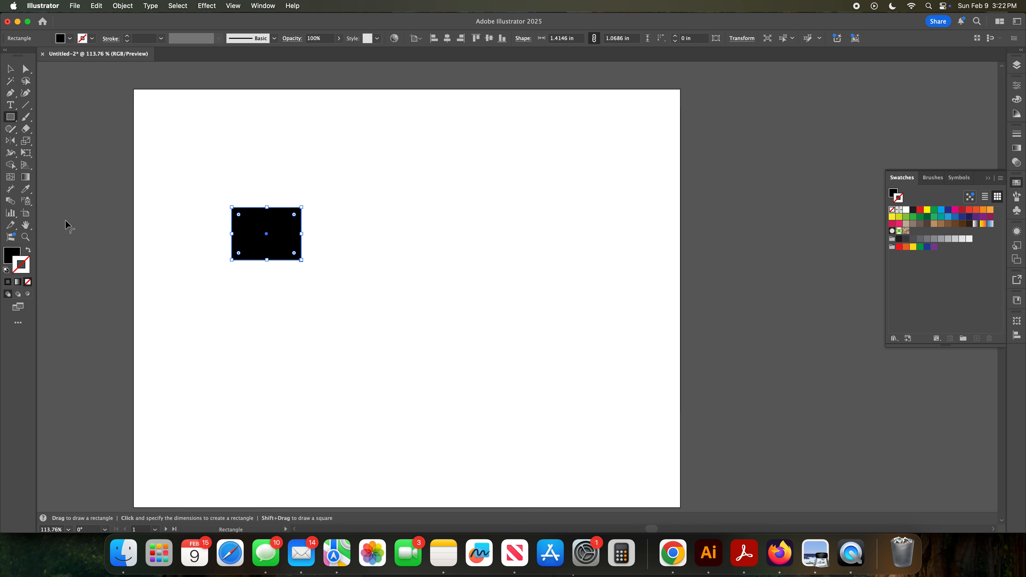
Step: Zoom in on the rectangle with the Zoom tool
{"action": "left_click", "coordinate": [26, 238]}
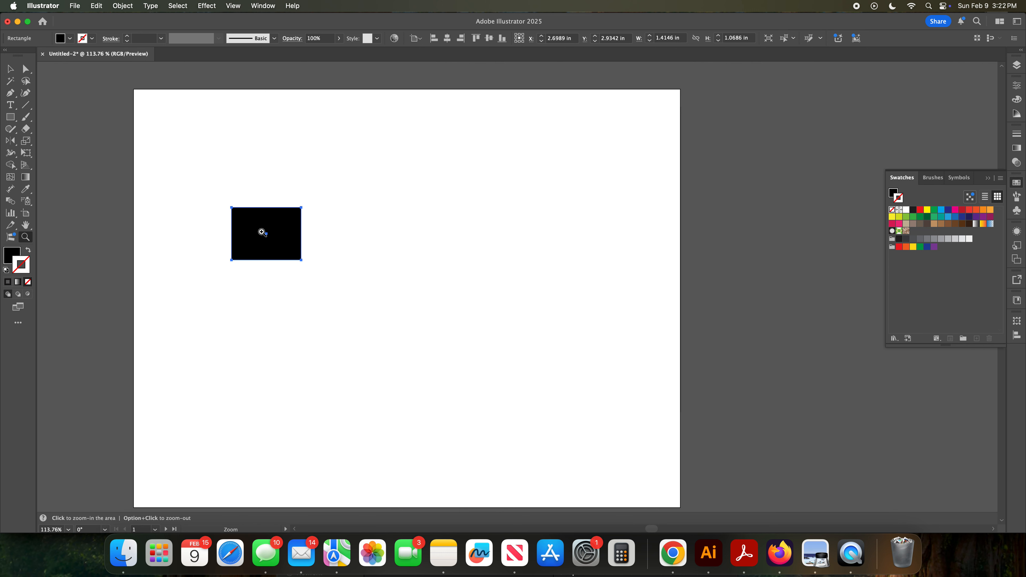
{"action": "left_click", "coordinate": [262, 232]}
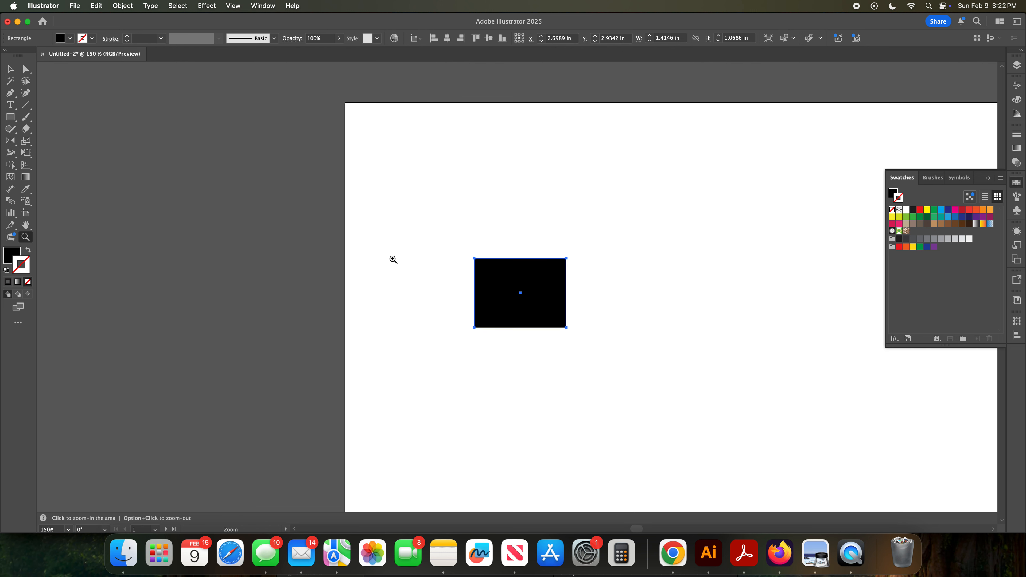
{"action": "left_click", "coordinate": [523, 293]}
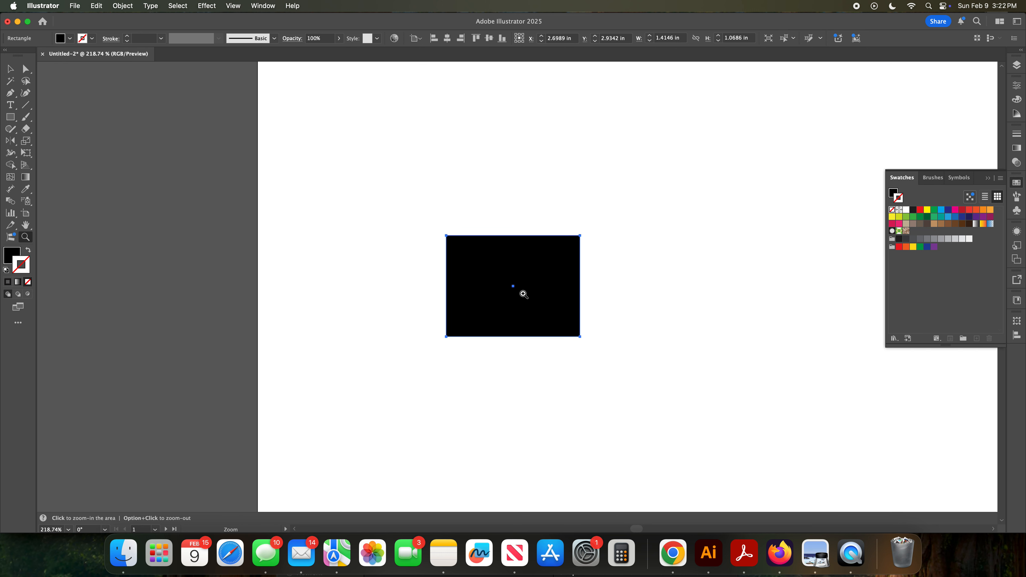
{"action": "left_click", "coordinate": [517, 293]}
Step: Zoom in and out by scrubbing with the Zoom tool
{"action": "left_click_drag", "start_coordinate": [420, 218], "coordinate": [390, 214]}
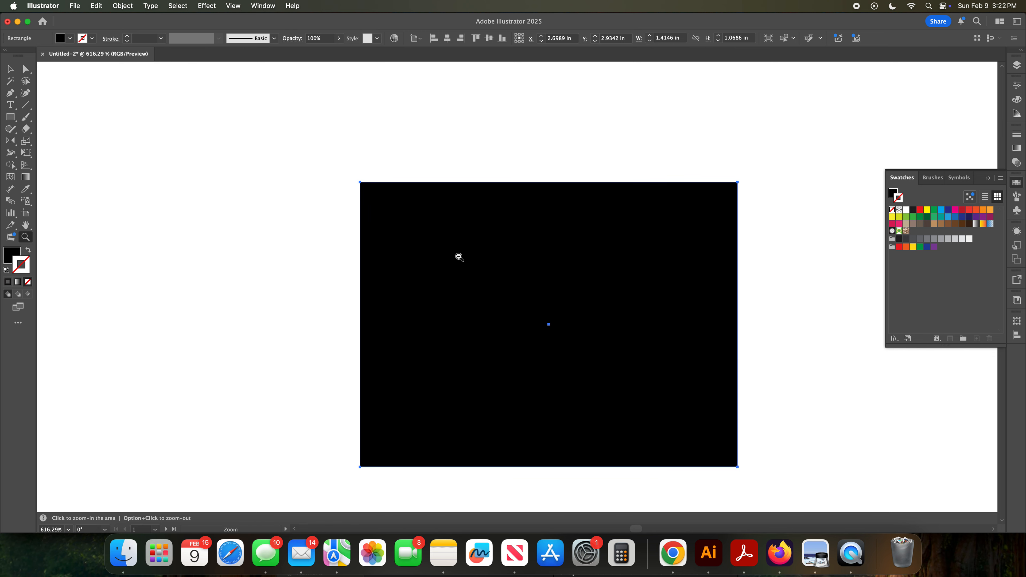
{"action": "left_click_drag", "start_coordinate": [463, 264], "coordinate": [464, 265]}
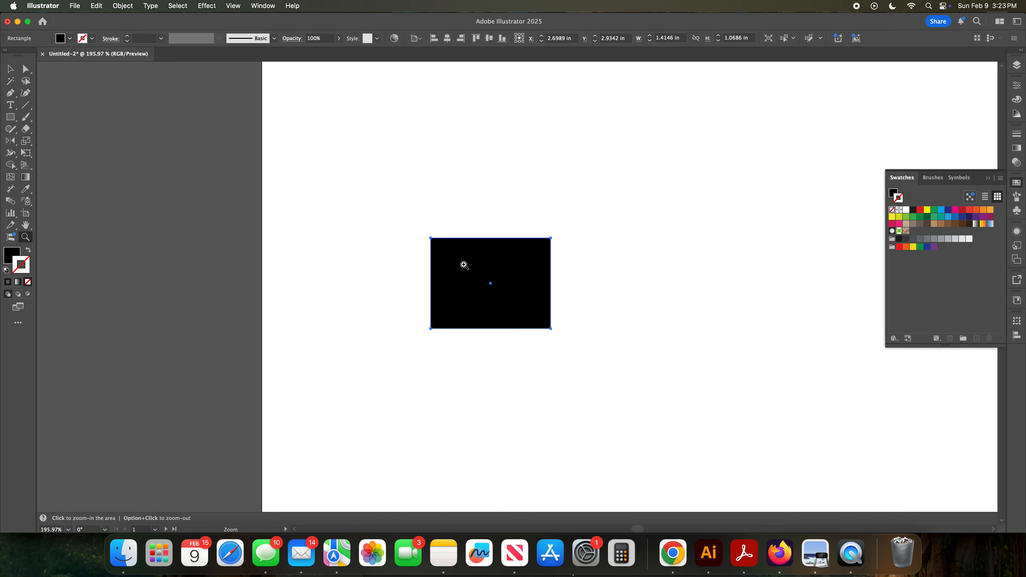
{"action": "left_click_drag", "start_coordinate": [464, 265], "coordinate": [513, 318]}
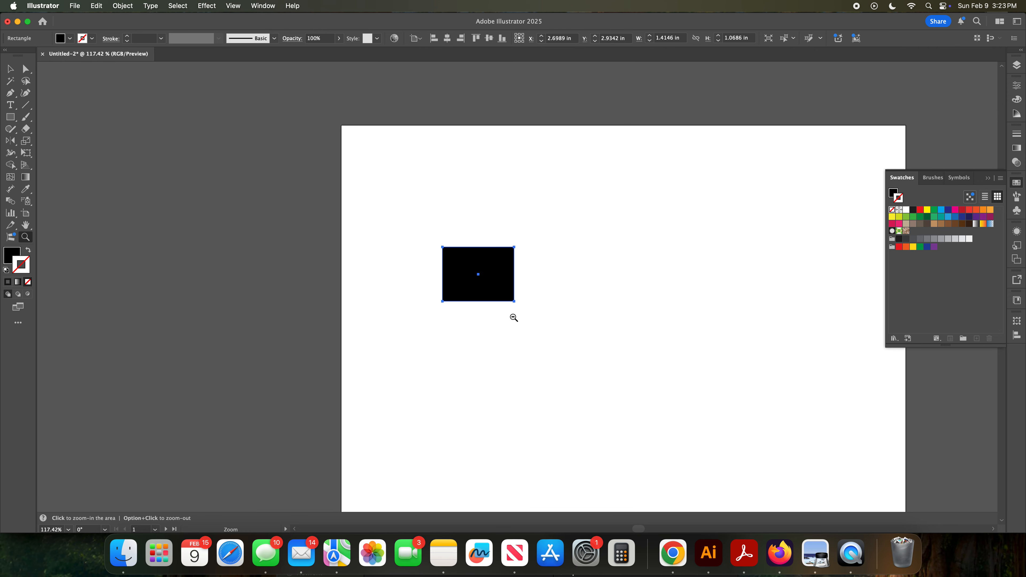
{"action": "left_click_drag", "start_coordinate": [458, 265], "coordinate": [504, 309]}
{"action": "left_click_drag", "start_coordinate": [469, 270], "coordinate": [529, 339]}
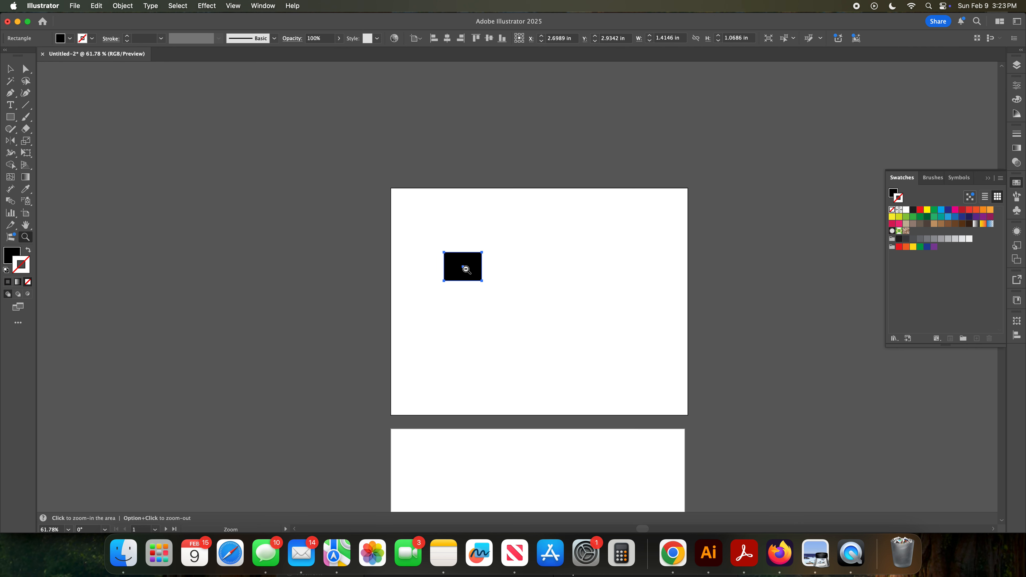
Step: Zoom out, then fit the artboard in the window
{"action": "left_click", "coordinate": [465, 270]}
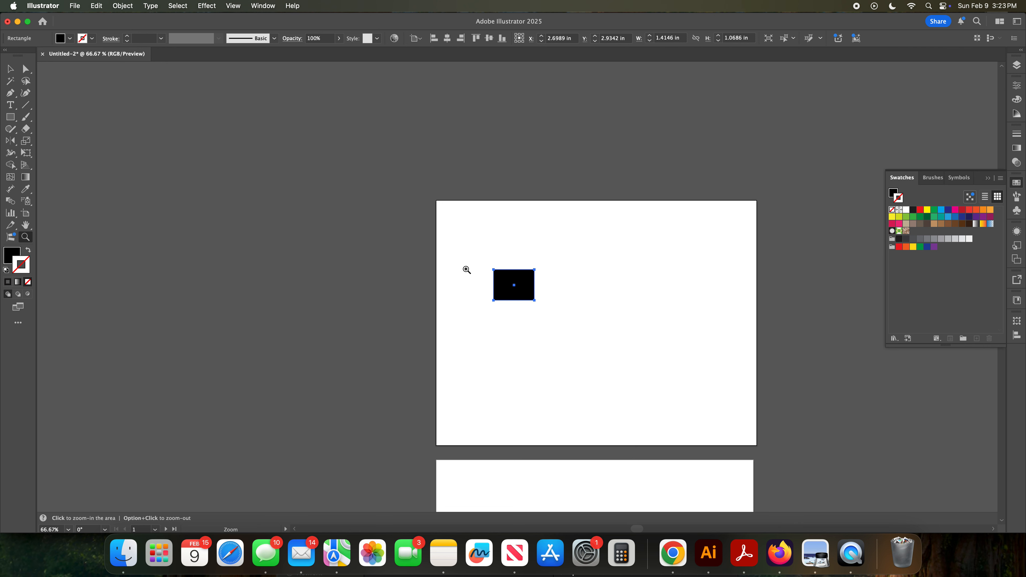
{"action": "left_click", "coordinate": [517, 284], "text": "alt"}
{"action": "left_click", "coordinate": [518, 284], "text": "alt"}
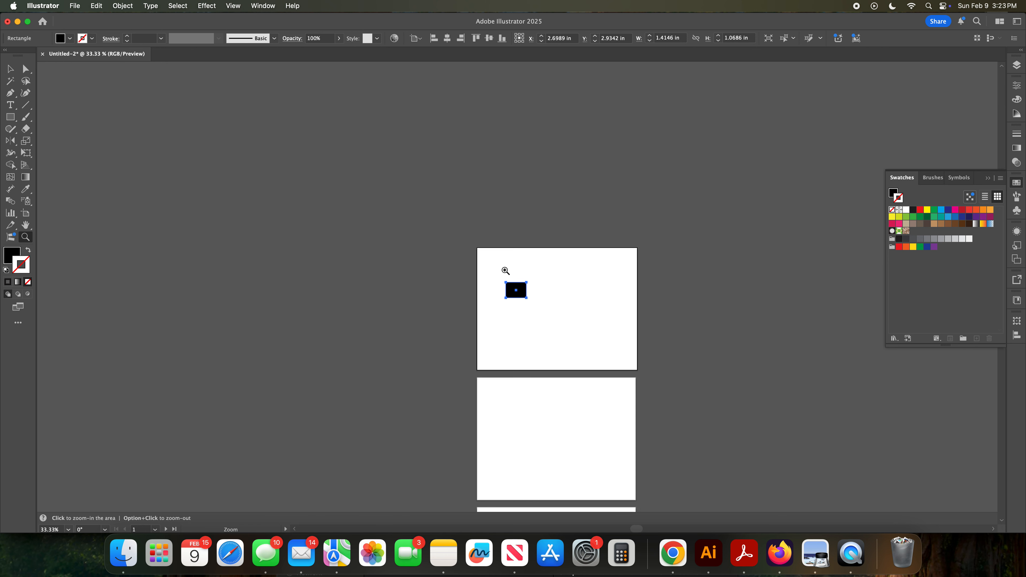
{"action": "key", "text": "v"}
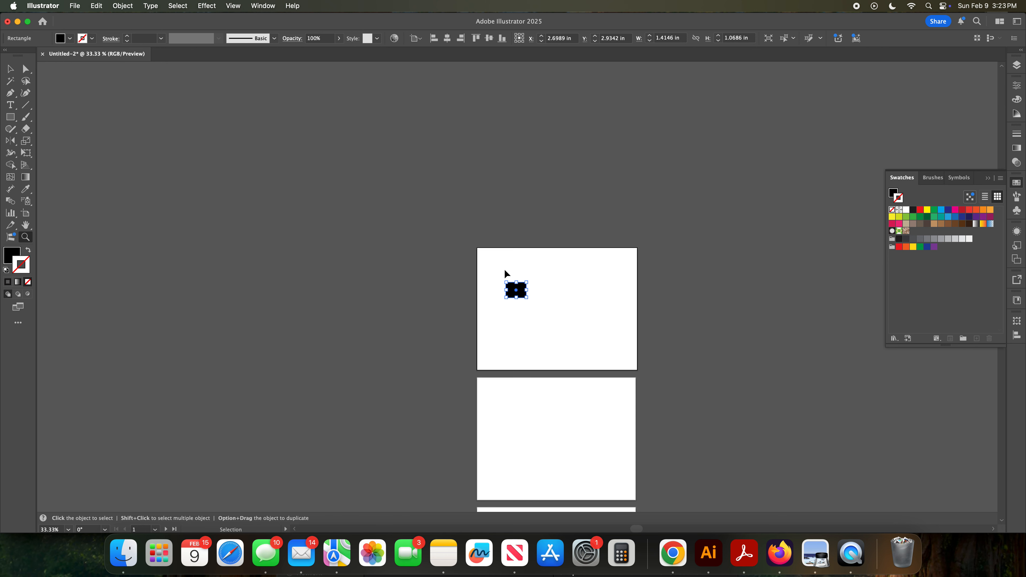
{"action": "key", "text": "super+0"}
{"action": "key", "text": "z"}
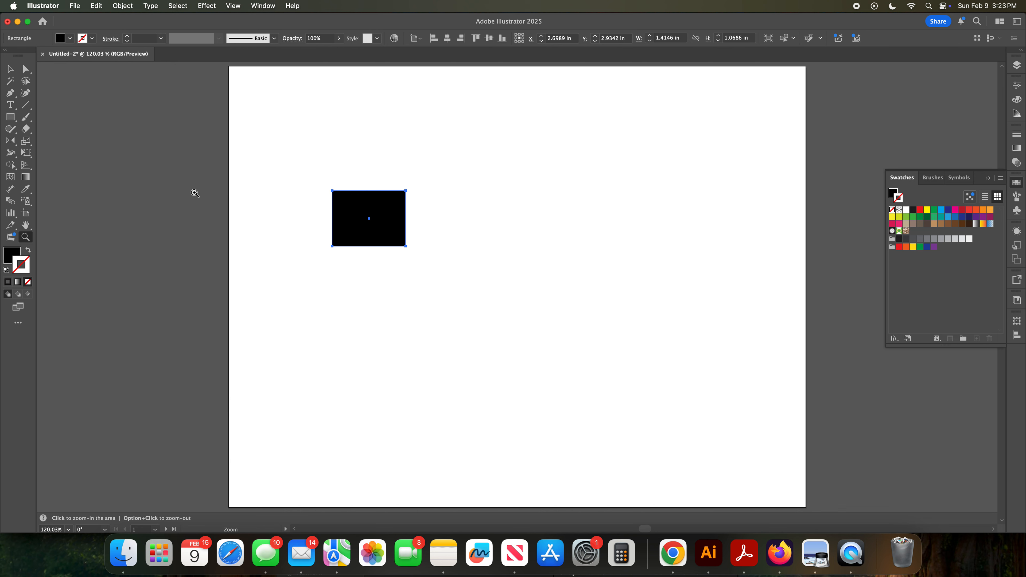
Step: Collapse the Swatches panel and open the Artboards panel, then deselect the rectangle
{"action": "left_click", "coordinate": [11, 70]}
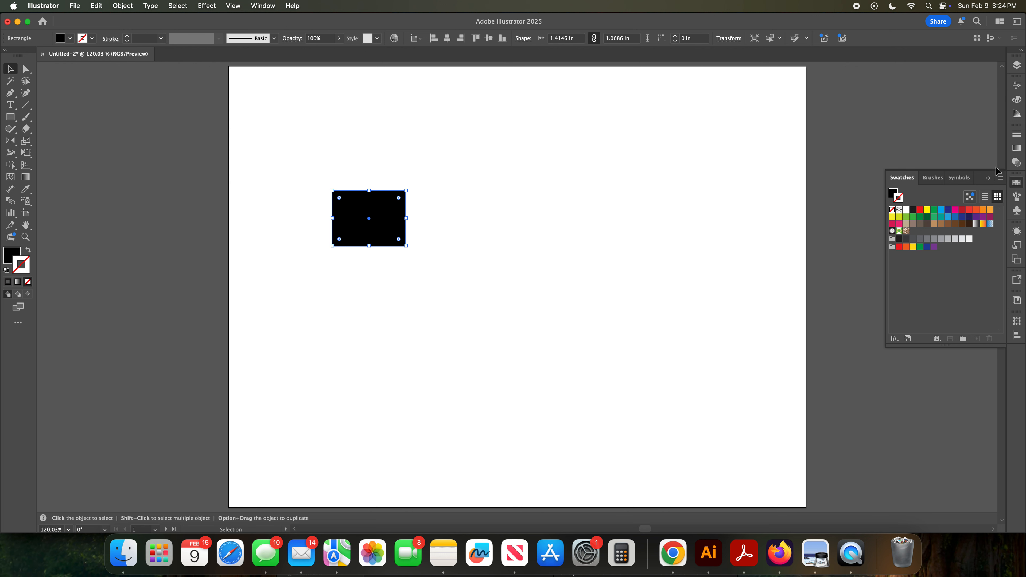
{"action": "left_click", "coordinate": [989, 178]}
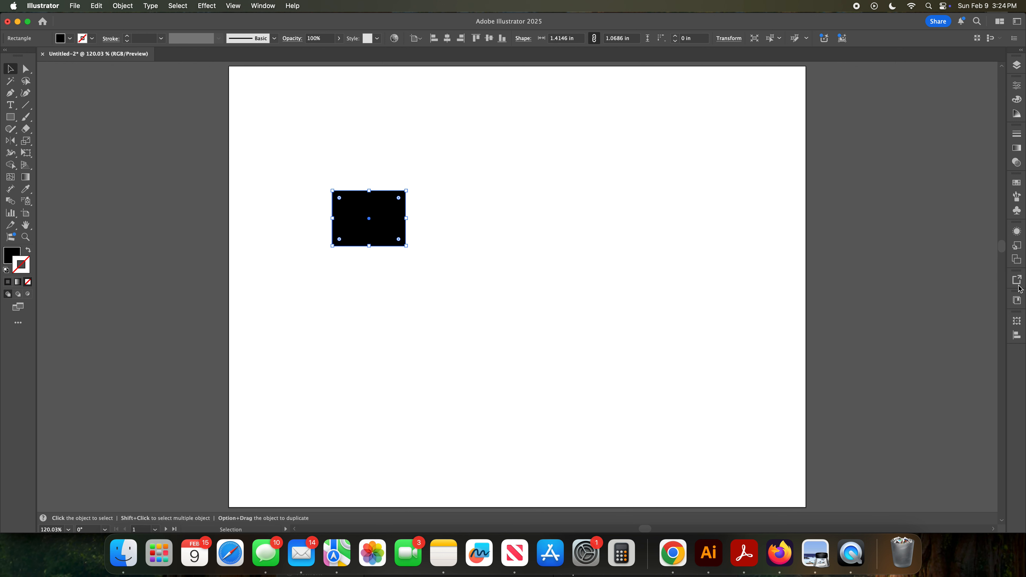
{"action": "left_click", "coordinate": [1017, 260]}
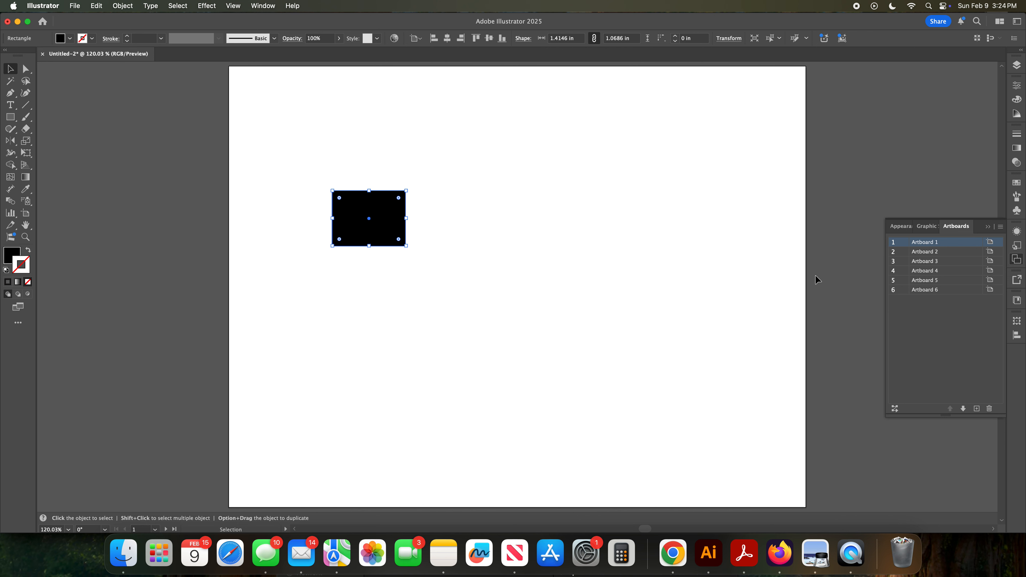
{"action": "left_click", "coordinate": [748, 275]}
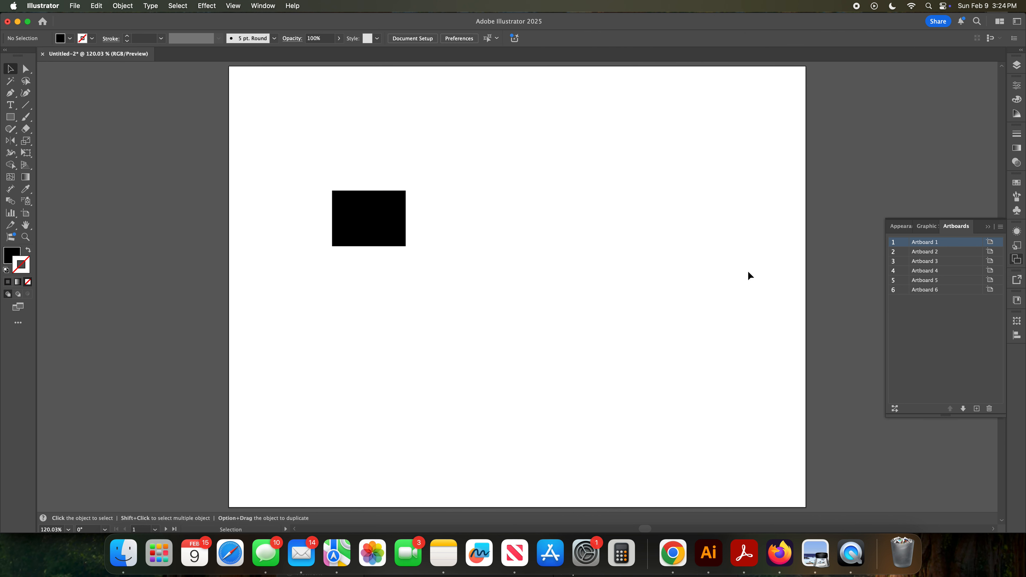
Step: Zoom out to view all the artboards and pan the canvas
{"action": "key", "text": "z"}
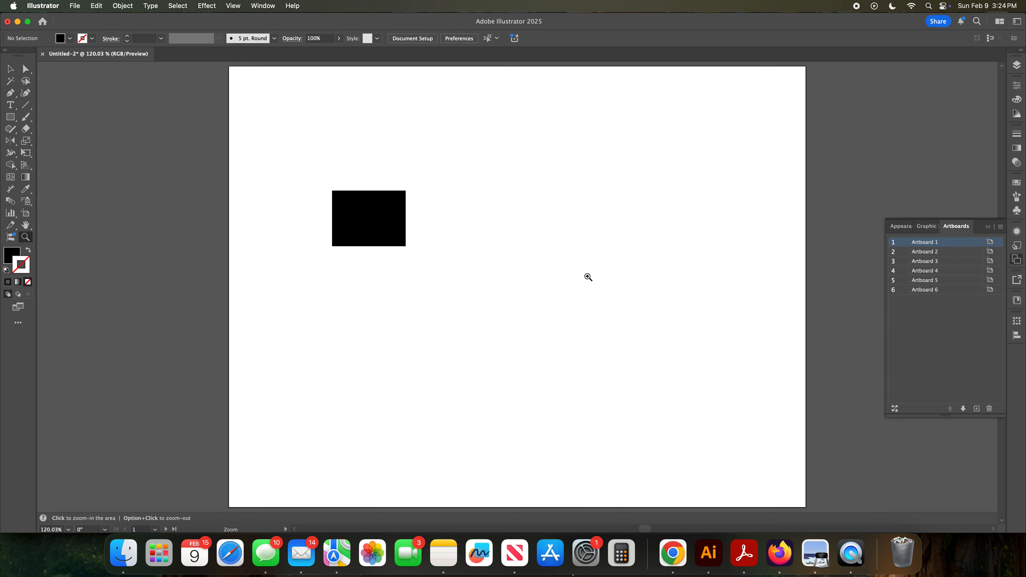
{"action": "left_click", "coordinate": [588, 276], "text": "alt"}
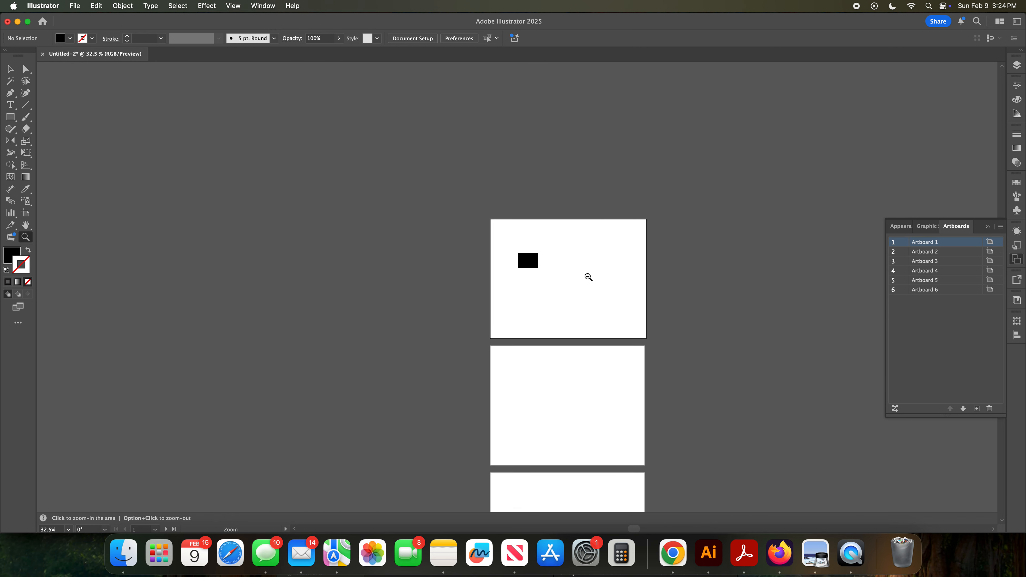
{"action": "key", "text": "space"}
{"action": "left_click_drag", "start_coordinate": [615, 315], "coordinate": [510, 187]}
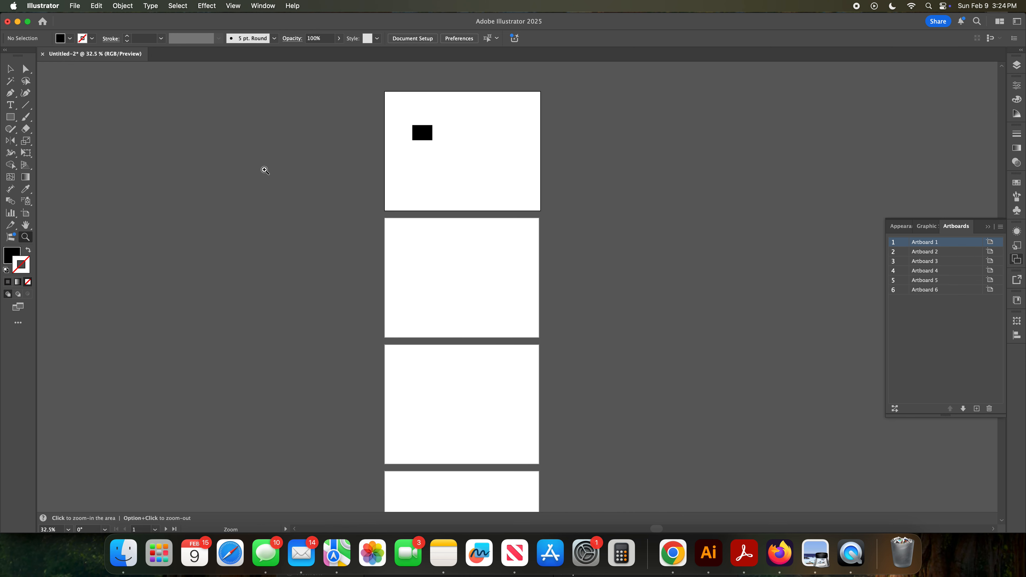
Step: Create a new artboard about 8.55 × 6.66 in to the right of Artboard 1 with the Artboard tool
{"action": "left_click", "coordinate": [26, 214]}
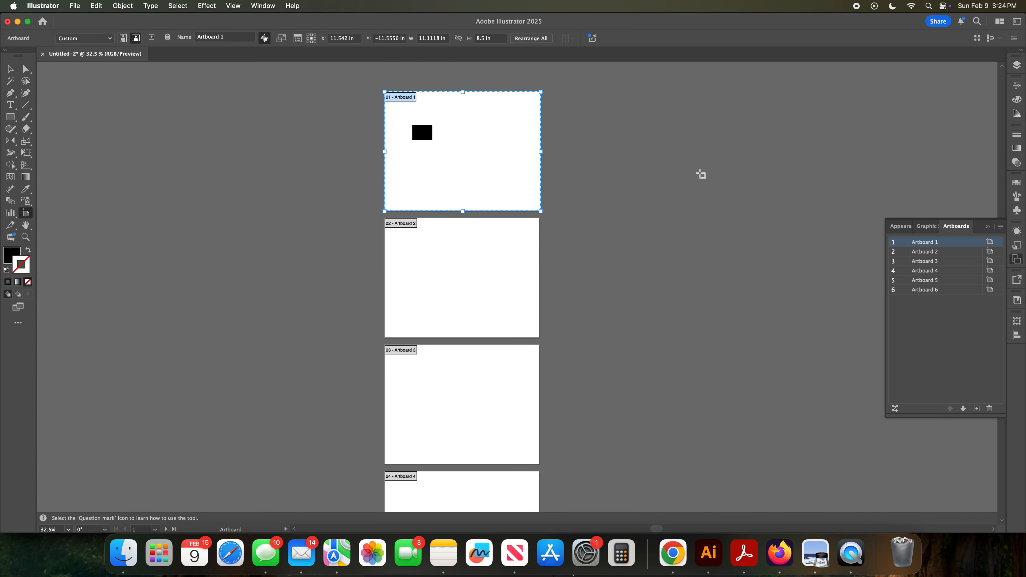
{"action": "left_click", "coordinate": [614, 155]}
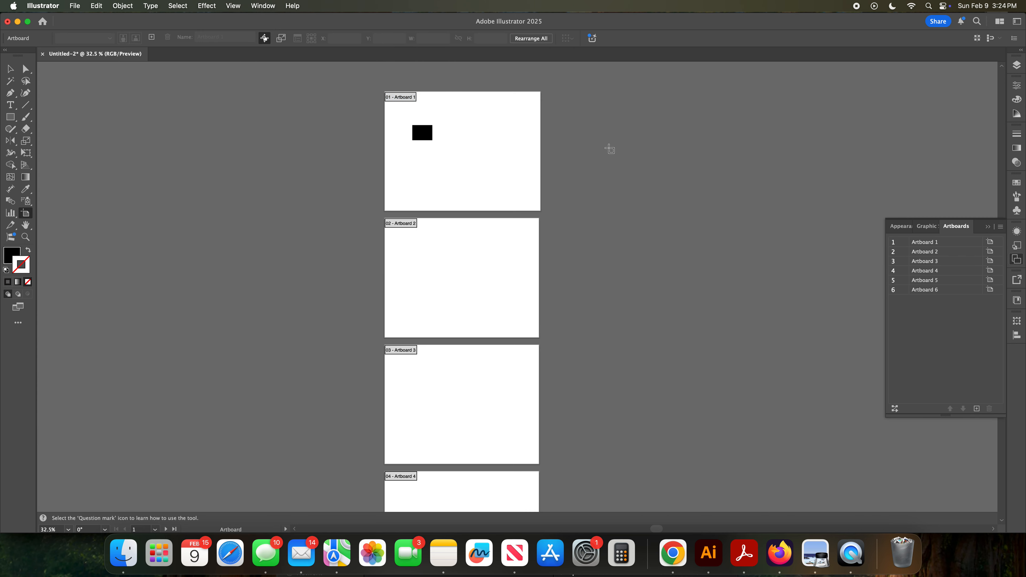
{"action": "left_click_drag", "start_coordinate": [595, 115], "coordinate": [723, 213]}
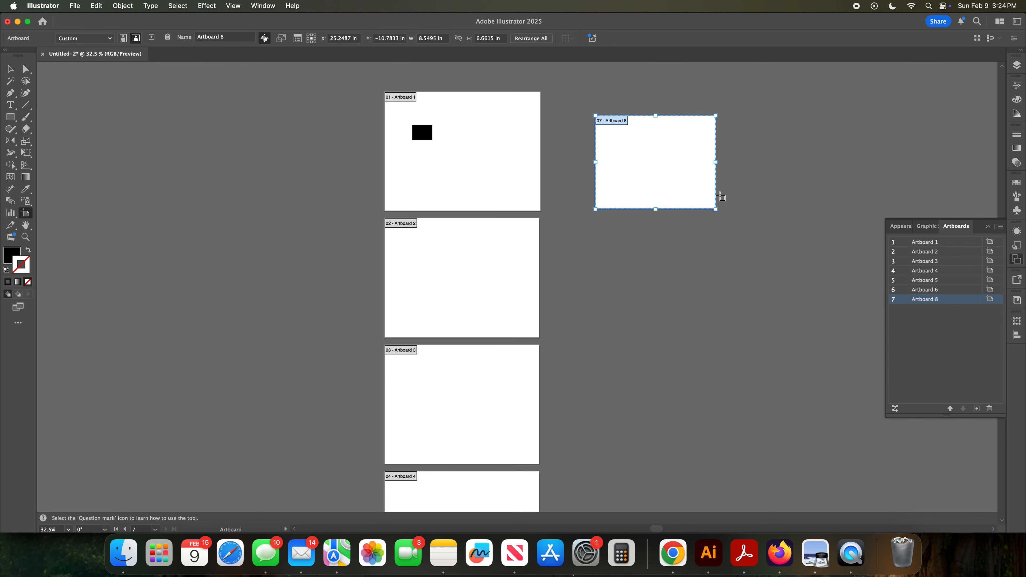
Step: Draw a new artboard below Artboard 8, size it 8.5 × 11 in, and move it further down
{"action": "left_click_drag", "start_coordinate": [620, 229], "coordinate": [649, 298]}
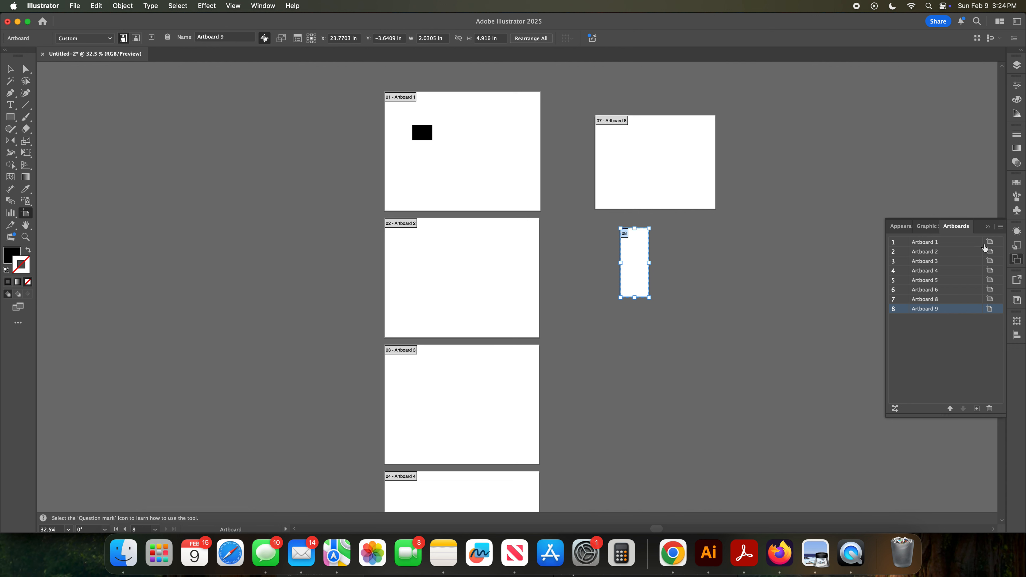
{"action": "left_click", "coordinate": [1017, 85]}
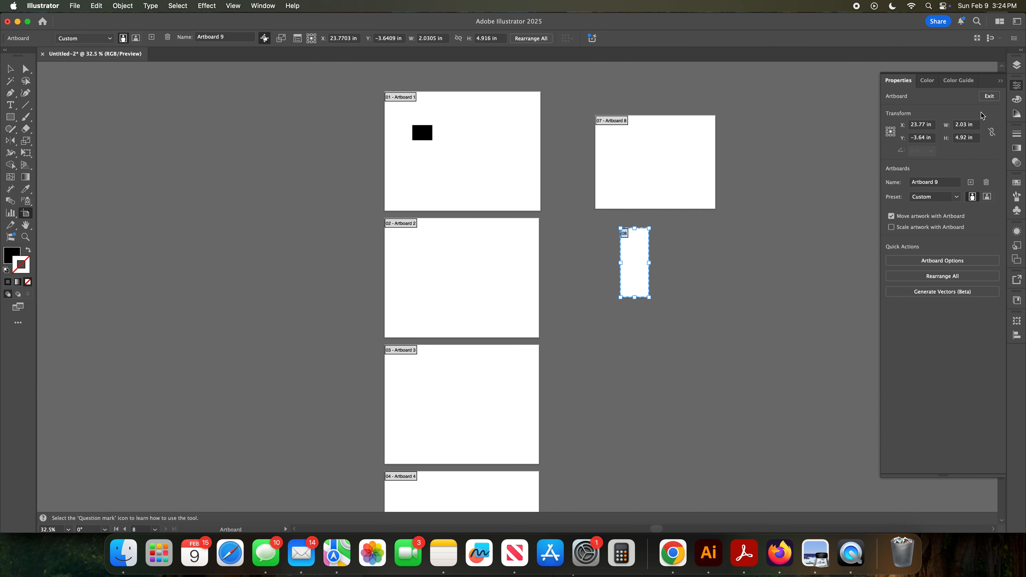
{"action": "left_click", "coordinate": [962, 125]}
{"action": "type", "text": "8"}
{"action": "key", "text": "Tab"}
{"action": "type", "text": "1"}
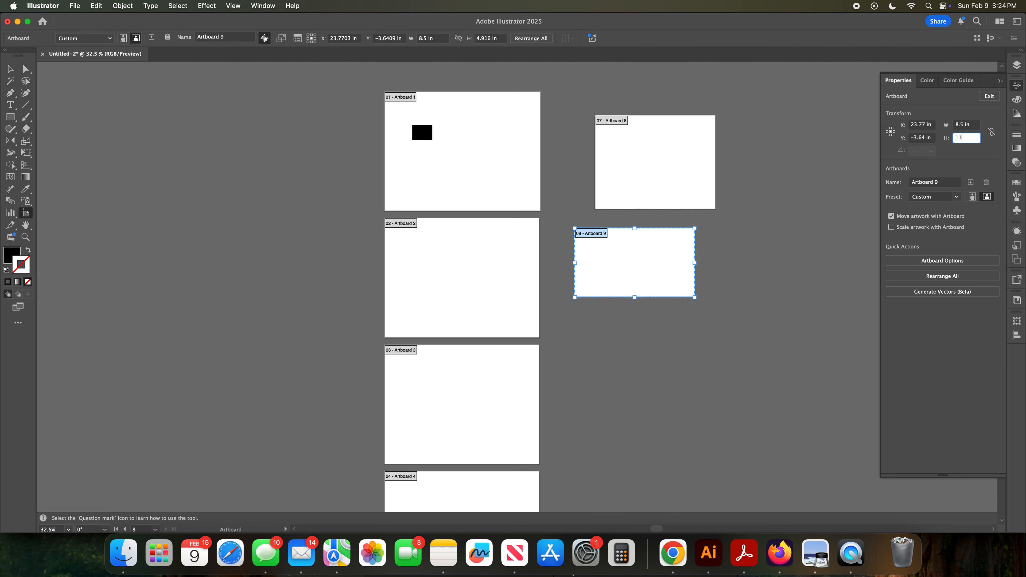
{"action": "type", "text": "1"}
{"action": "key", "text": "Tab"}
{"action": "left_click_drag", "start_coordinate": [671, 193], "coordinate": [699, 281]}
Step: Select Artboard 8 and set its size to 11 × 8.5 in
{"action": "left_click", "coordinate": [693, 149]}
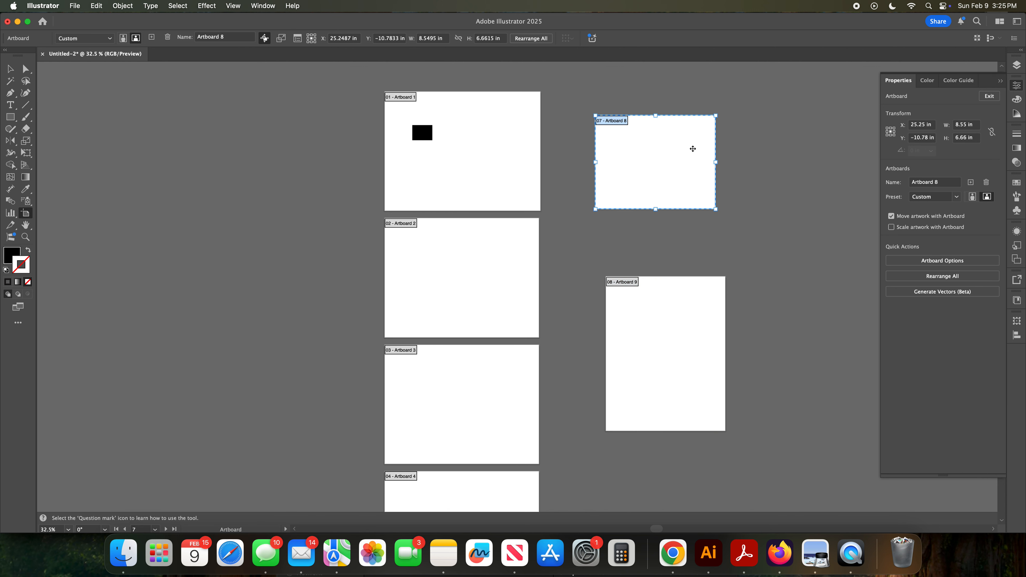
{"action": "left_click", "coordinate": [963, 125]}
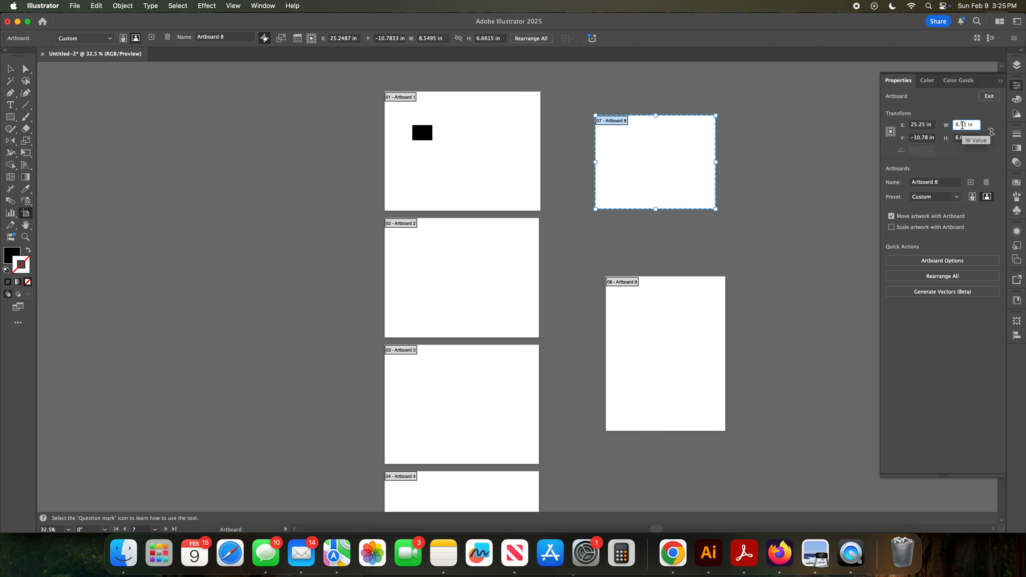
{"action": "type", "text": "11"}
{"action": "key", "text": "Tab"}
{"action": "type", "text": "8"}
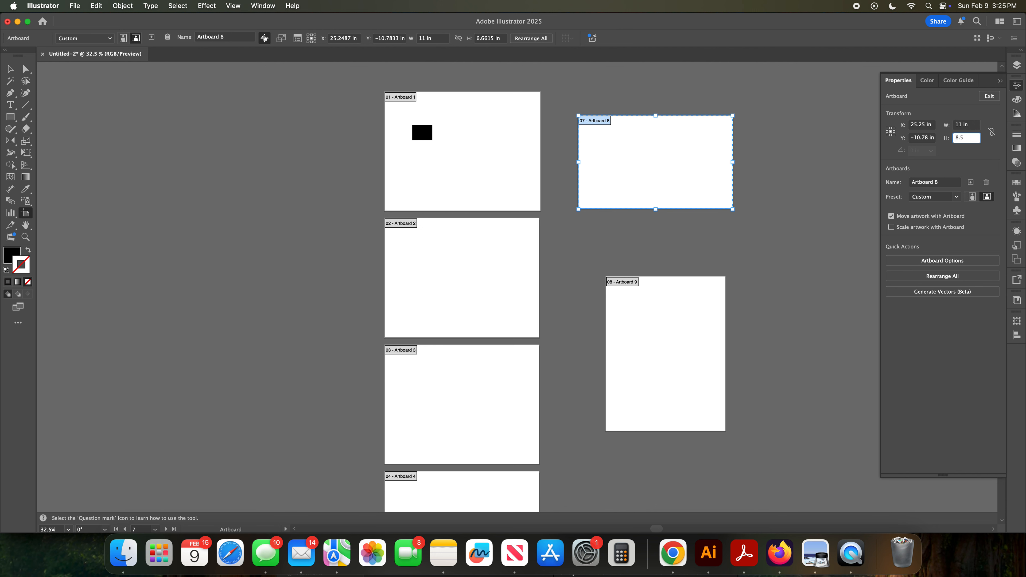
{"action": "type", "text": ".5"}
{"action": "key", "text": "Tab"}
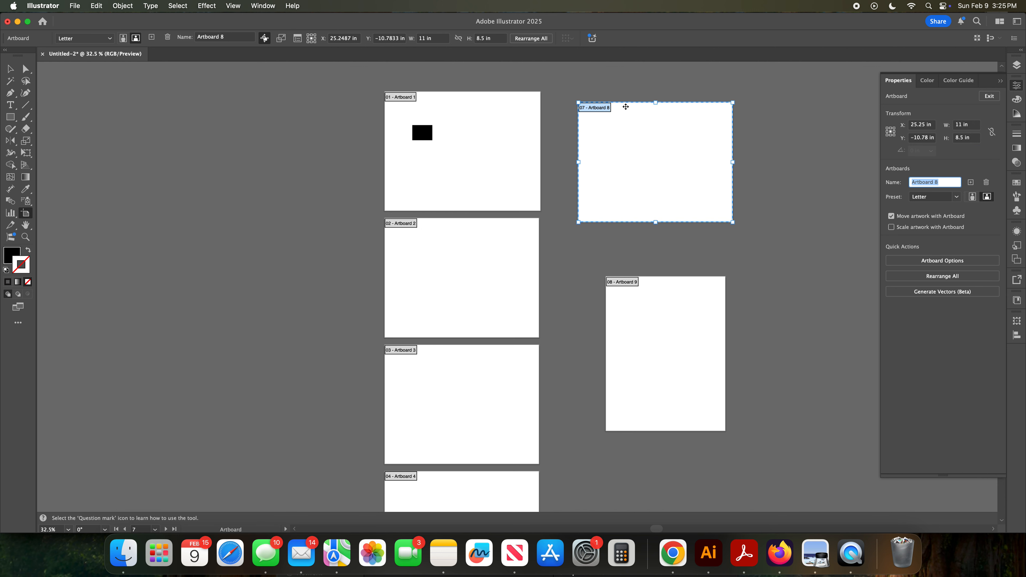
Step: Set Artboard 8's width to 8.5 in and height to 11 in
{"action": "left_click", "coordinate": [429, 40]}
{"action": "left_click_drag", "start_coordinate": [426, 39], "coordinate": [416, 40]}
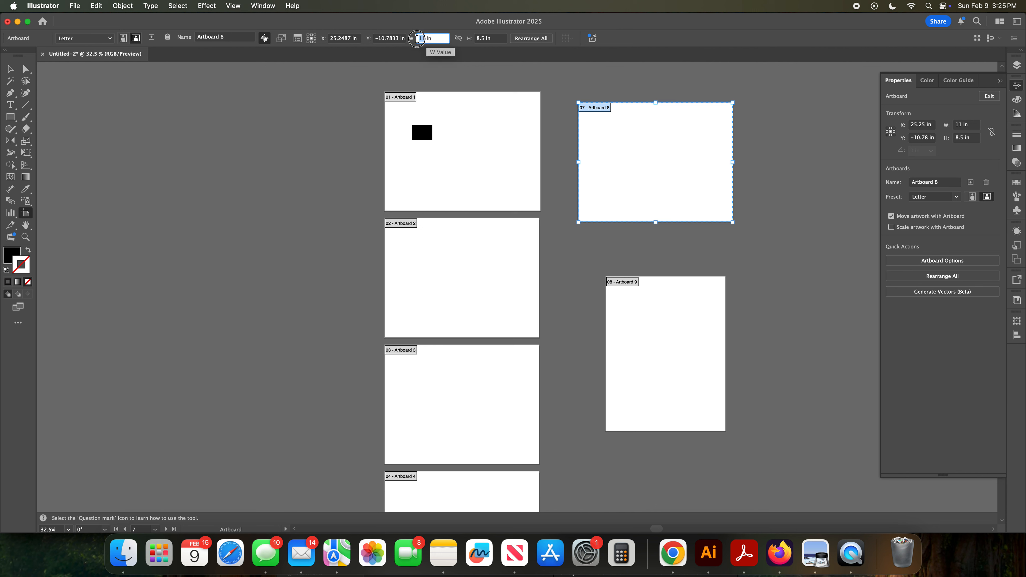
{"action": "type", "text": "8.5"}
{"action": "key", "text": "Tab"}
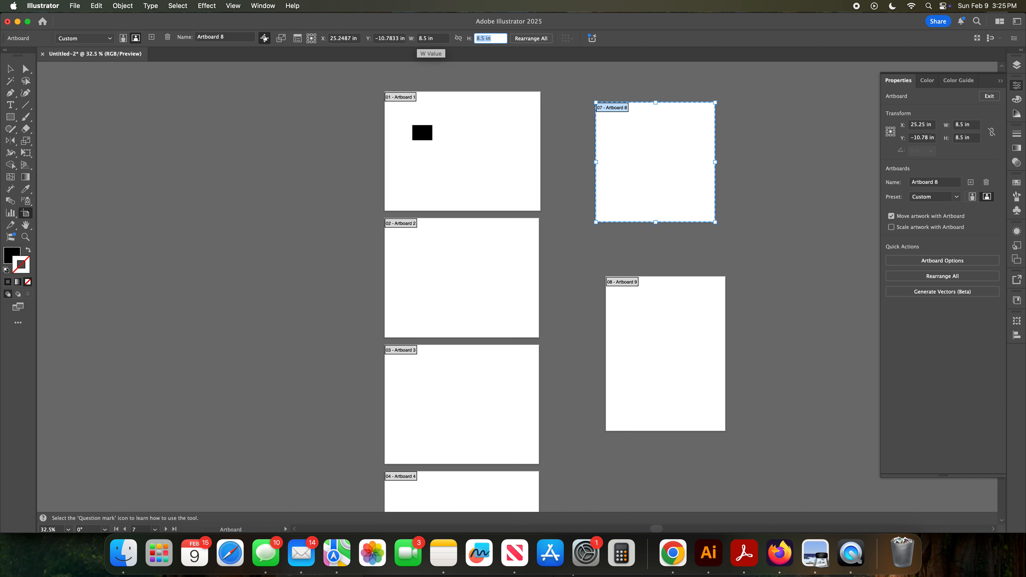
{"action": "type", "text": "11"}
{"action": "key", "text": "Tab"}
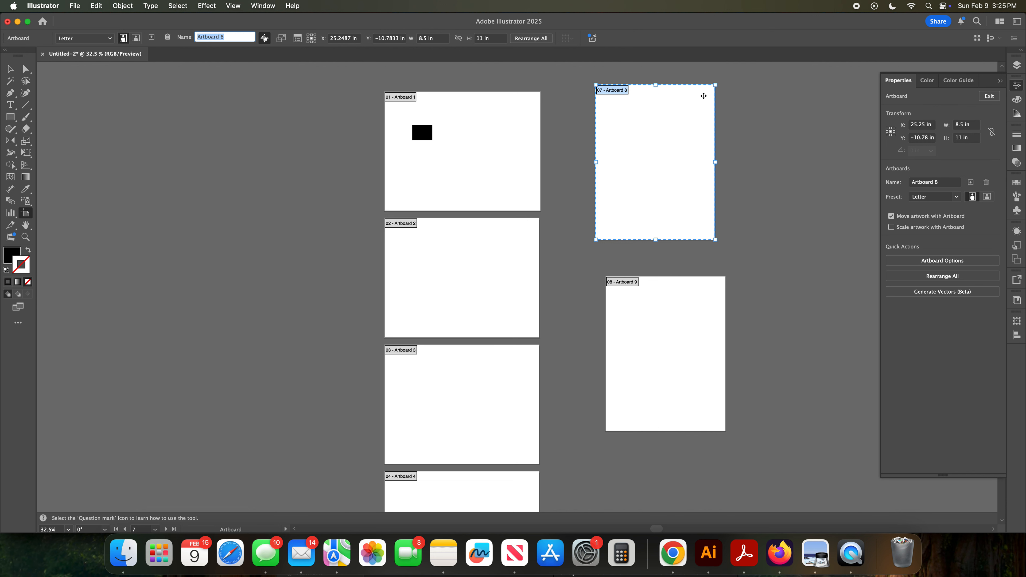
Step: Switch to the Selection tool, collapse the Properties panel and reopen the Artboards panel
{"action": "left_click", "coordinate": [11, 71]}
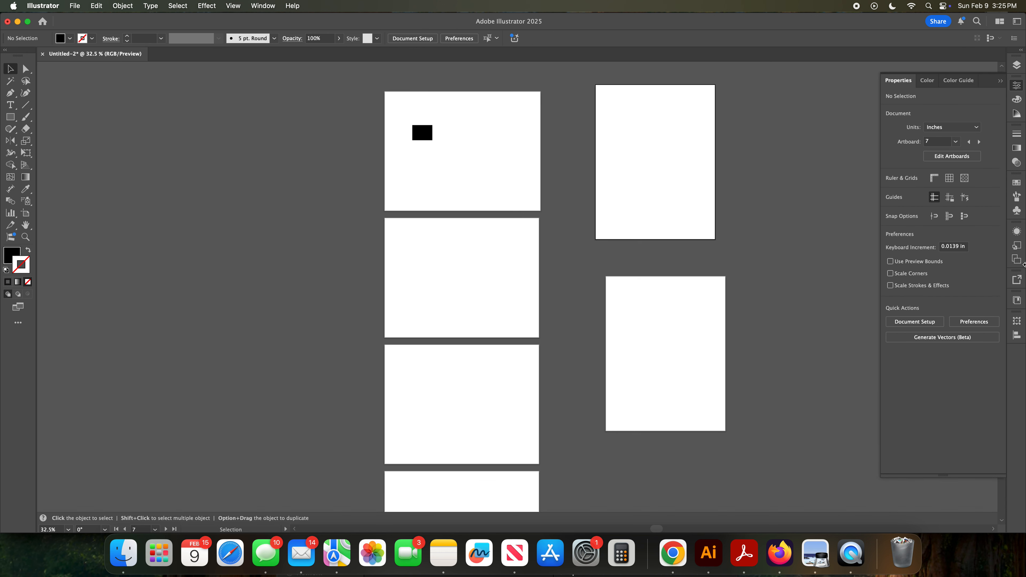
{"action": "left_click", "coordinate": [1000, 81]}
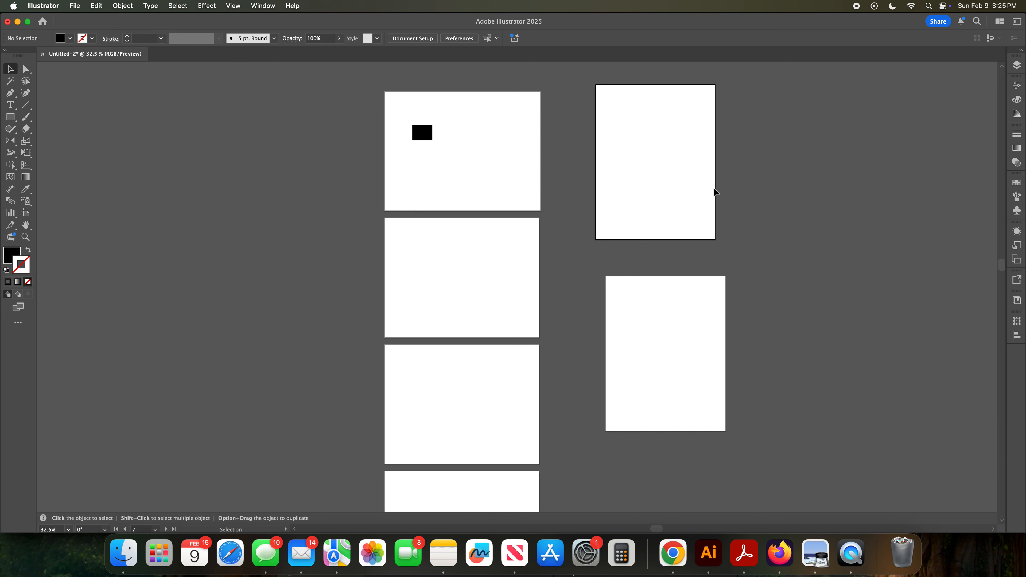
{"action": "left_click", "coordinate": [1018, 261]}
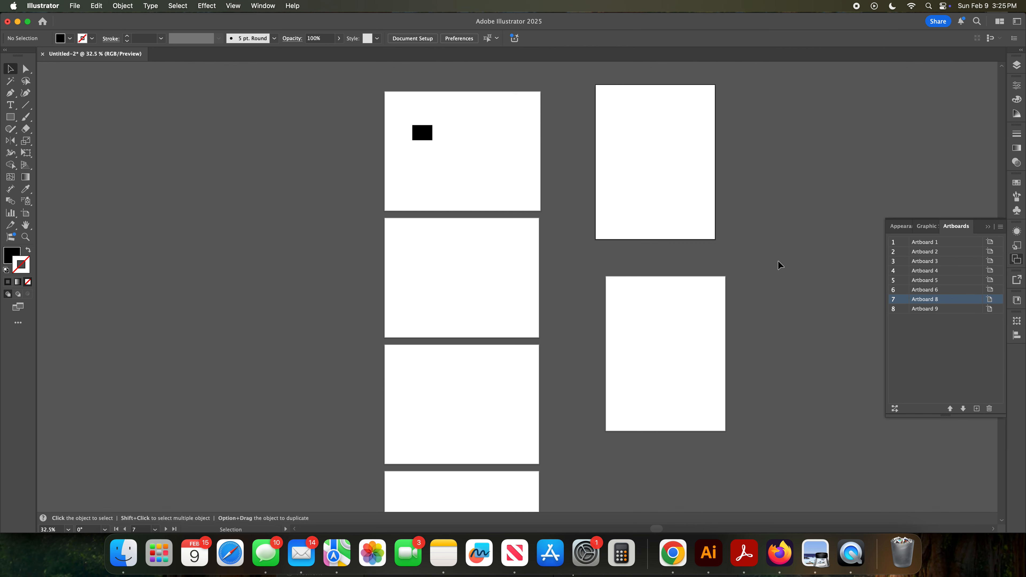
Step: Rearrange all artboards into a single column with 0.5 in spacing
{"action": "scroll", "coordinate": [808, 265], "scroll_direction": "down", "scroll_amount": 5}
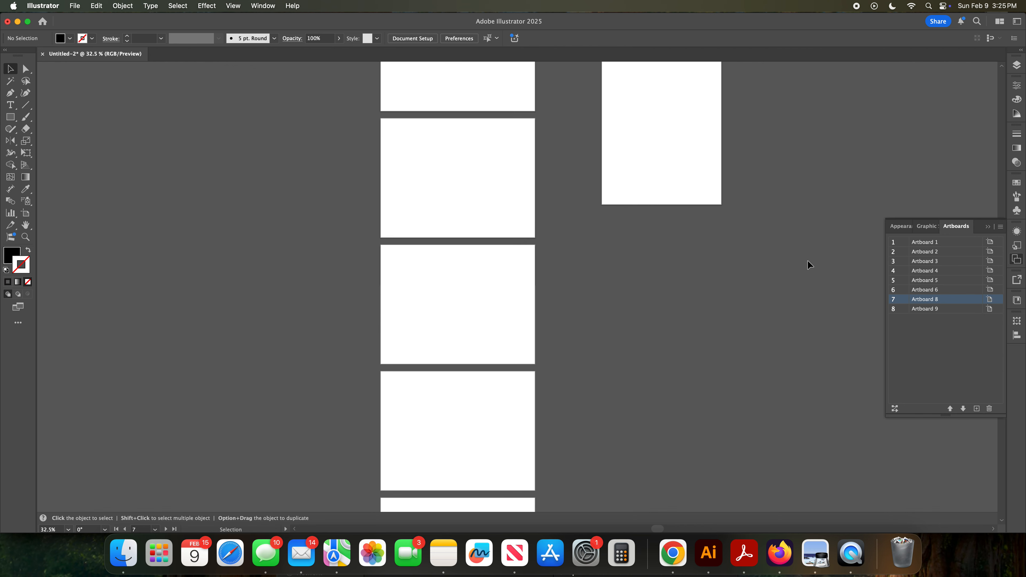
{"action": "scroll", "coordinate": [807, 261], "scroll_direction": "up", "scroll_amount": 10}
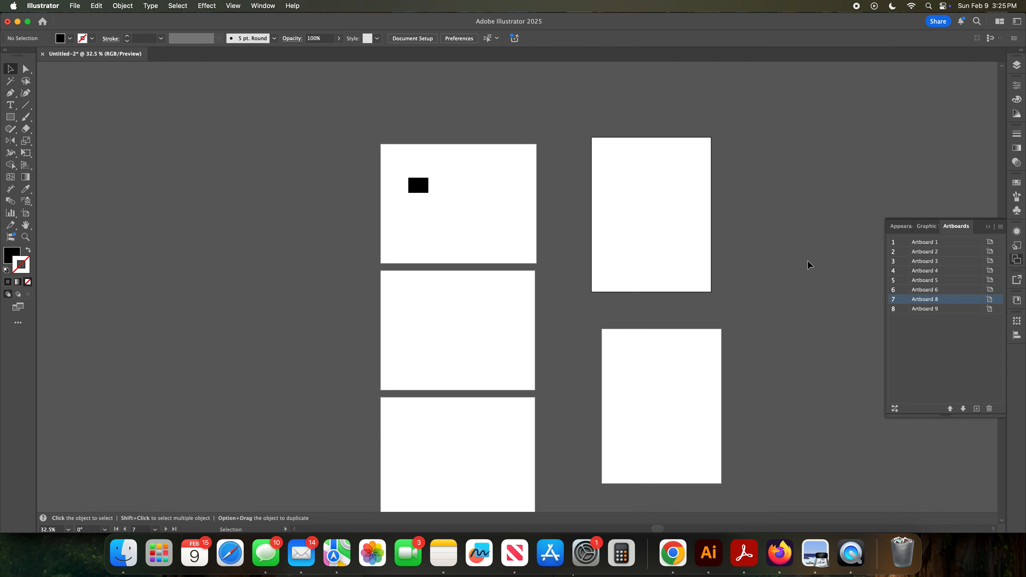
{"action": "left_click", "coordinate": [1000, 227]}
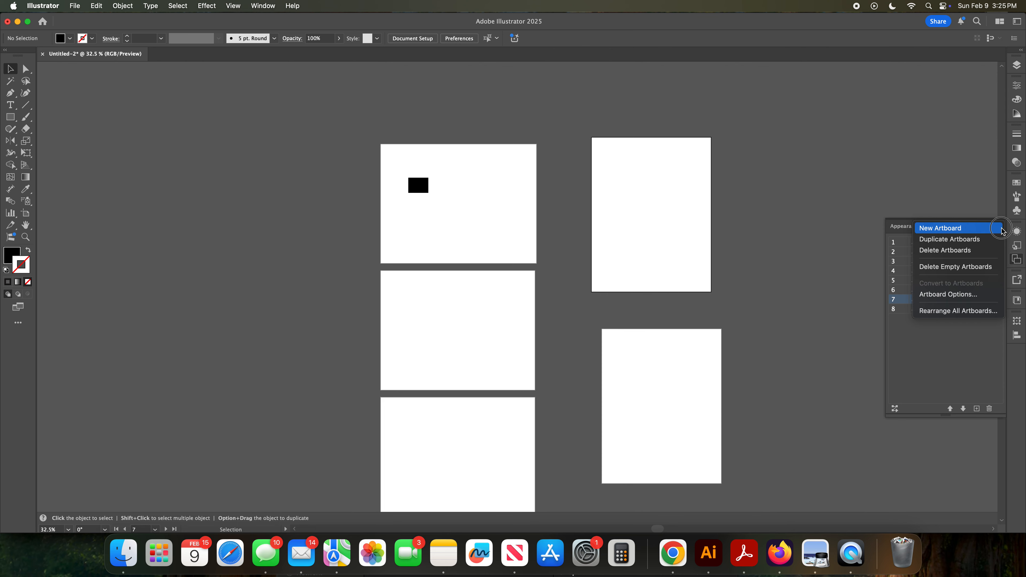
{"action": "left_click", "coordinate": [959, 312]}
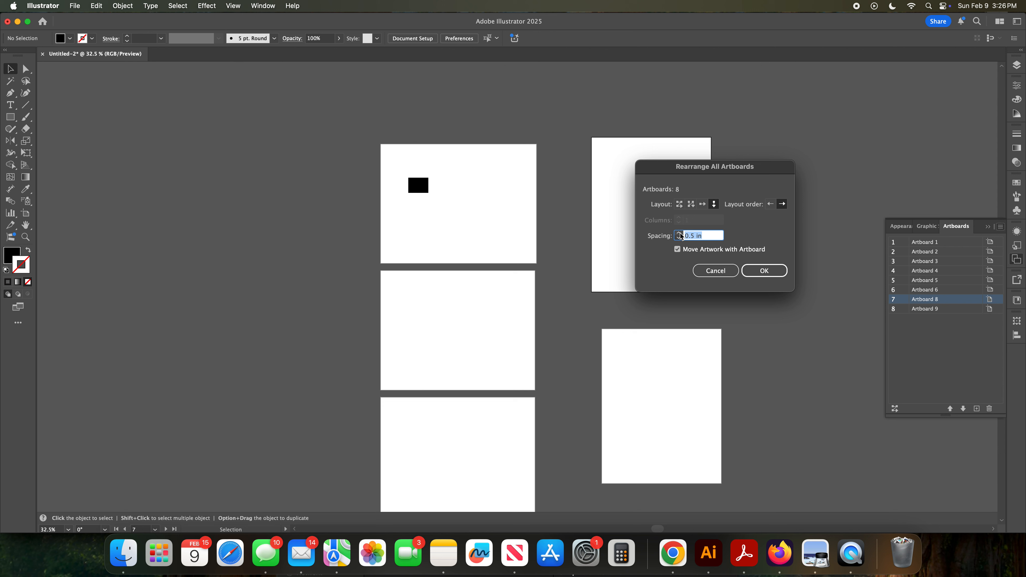
{"action": "left_click", "coordinate": [761, 272]}
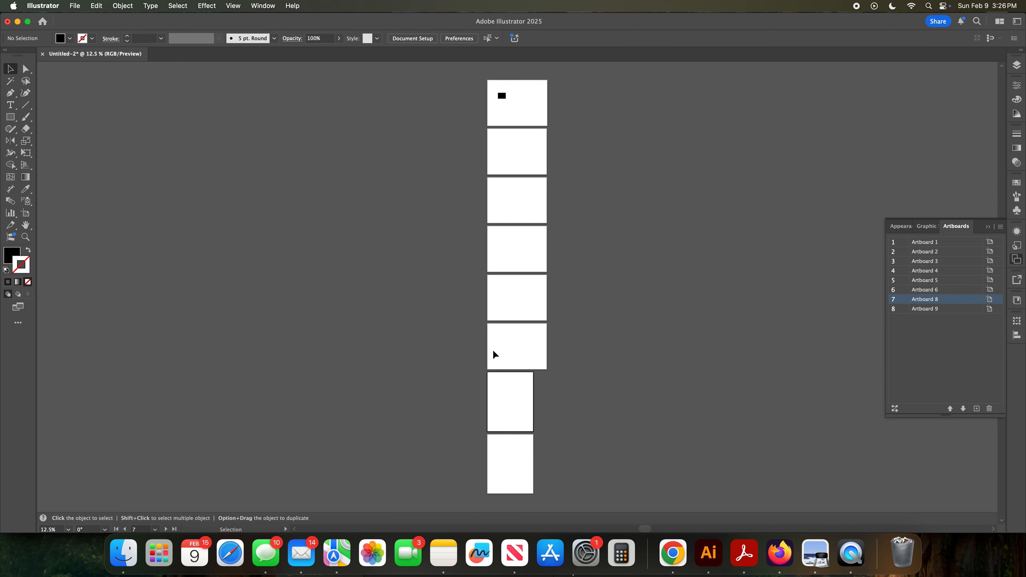
Step: Rearrange all artboards into a single row with 0.5 in spacing, without moving artwork
{"action": "scroll", "coordinate": [502, 343], "scroll_direction": "up", "scroll_amount": 5}
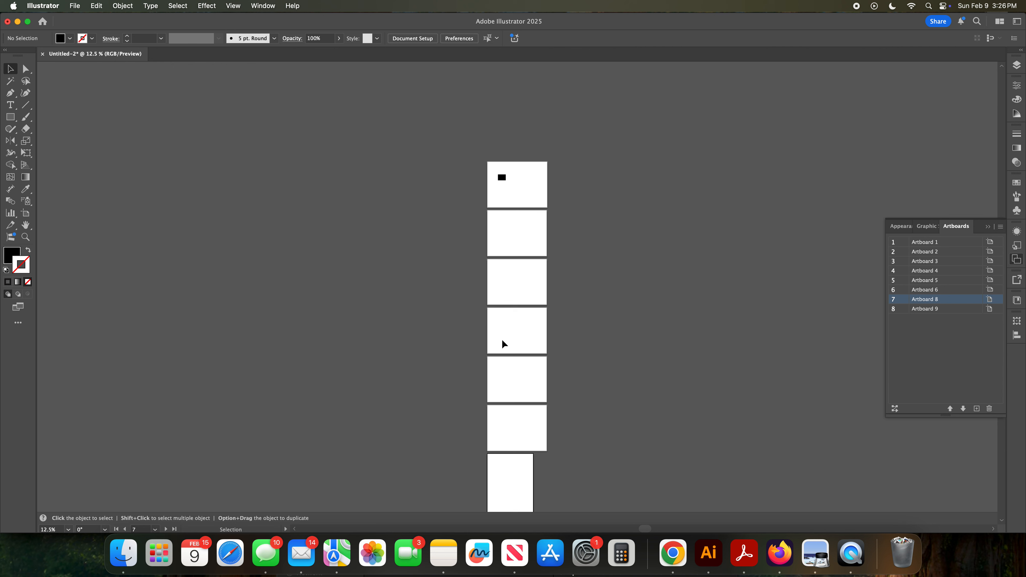
{"action": "left_click", "coordinate": [1000, 227]}
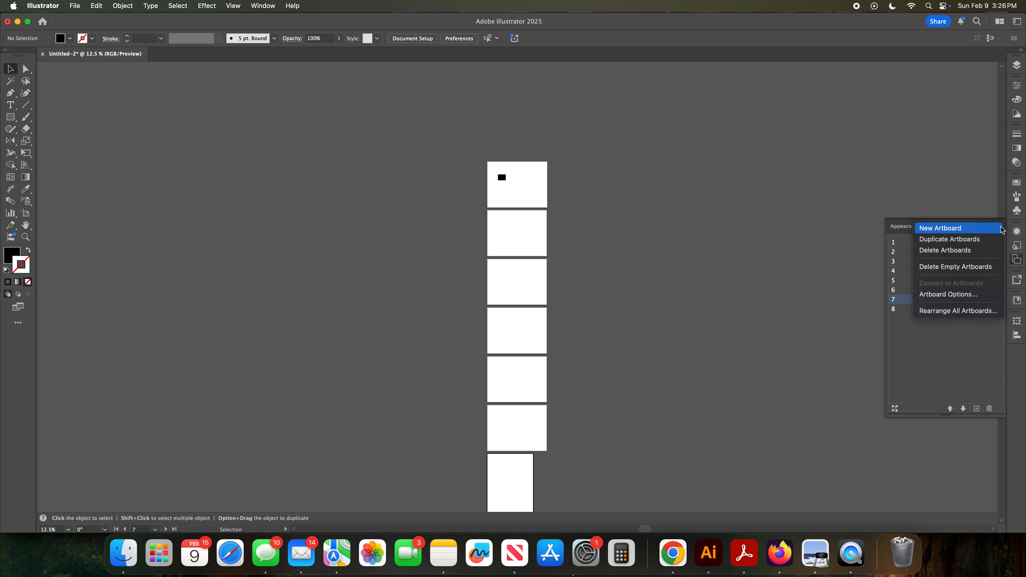
{"action": "left_click", "coordinate": [986, 310]}
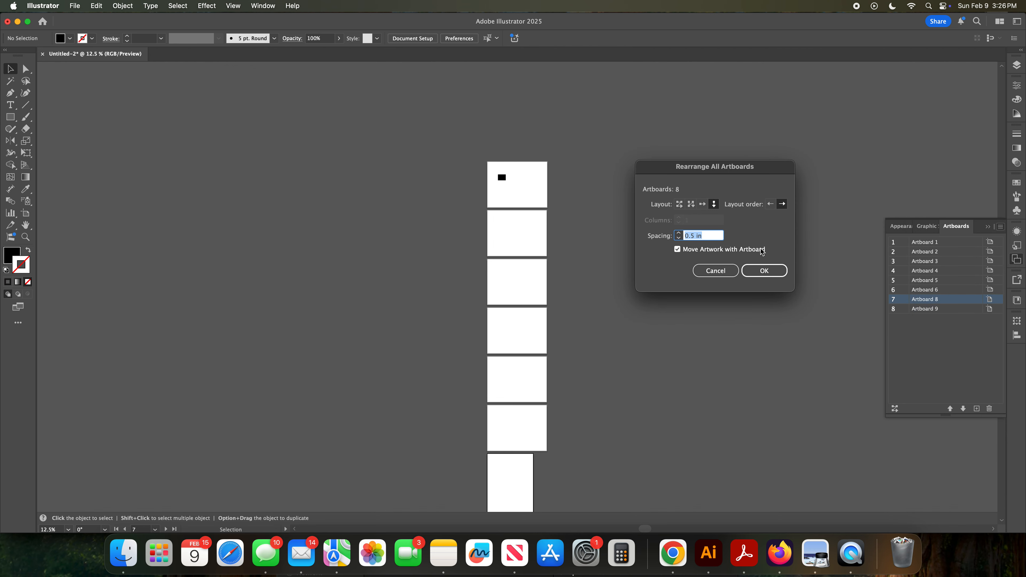
{"action": "left_click", "coordinate": [677, 249]}
{"action": "left_click", "coordinate": [679, 204]}
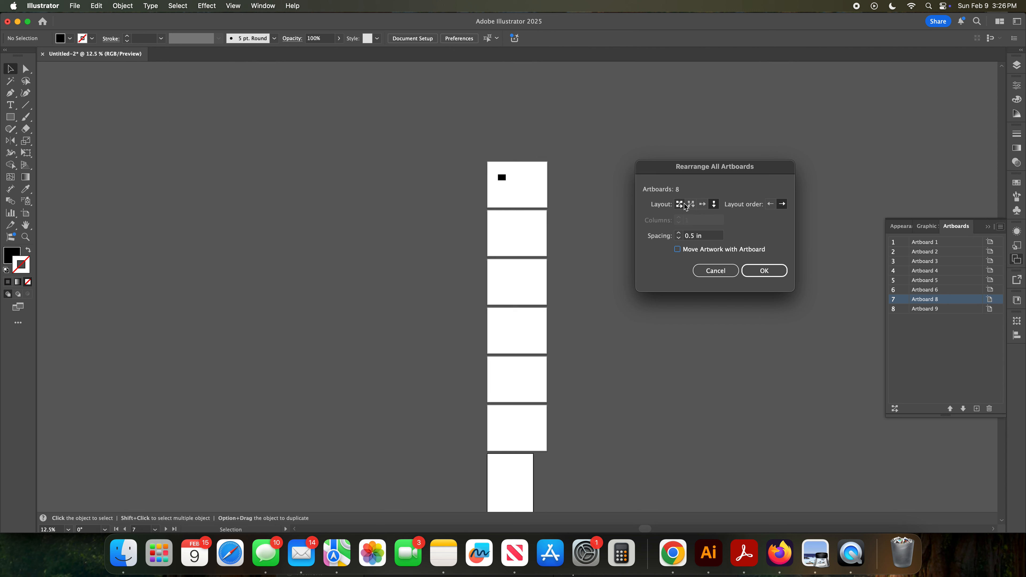
{"action": "left_click", "coordinate": [702, 205]}
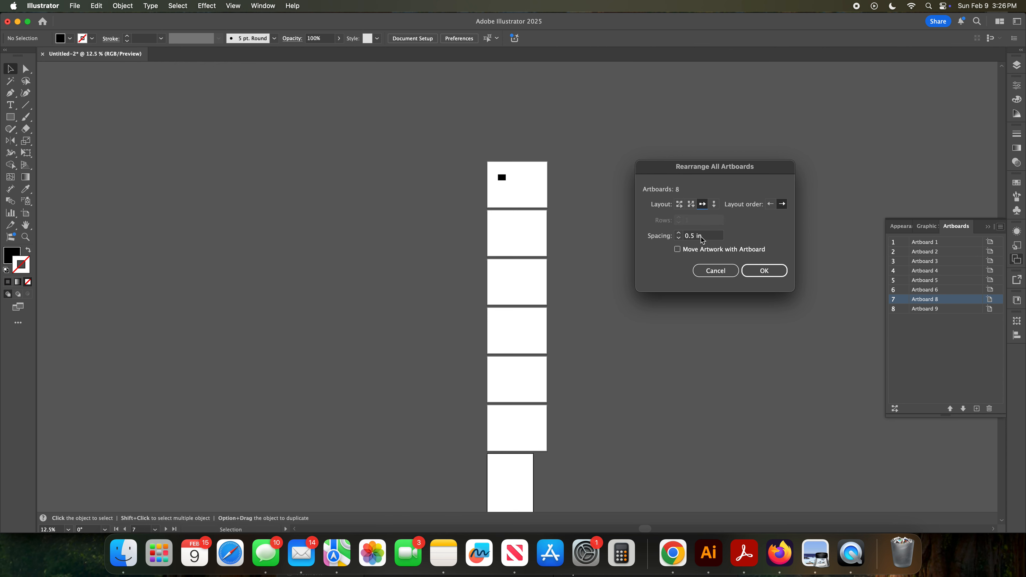
{"action": "left_click", "coordinate": [775, 271]}
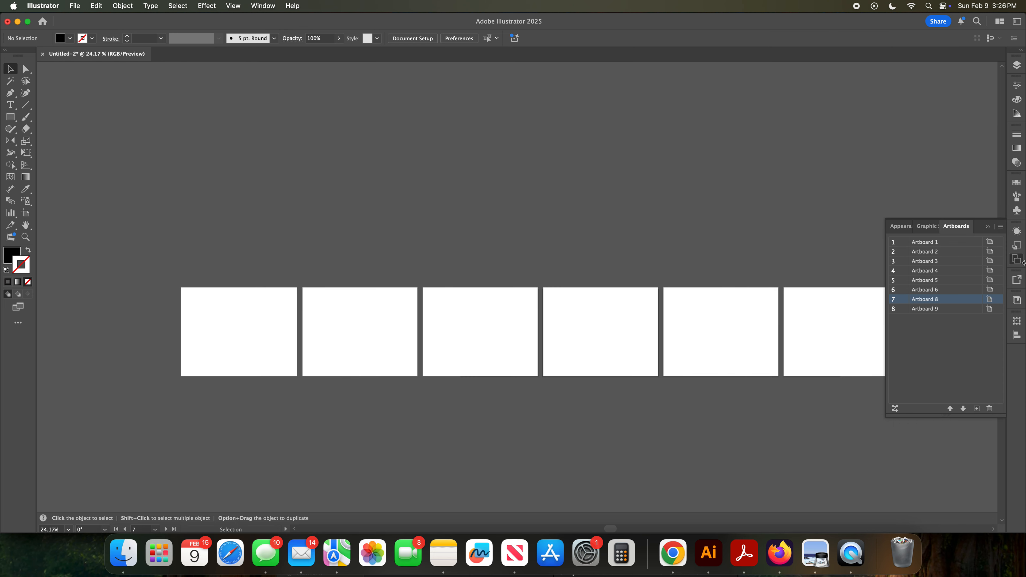
Step: Rearrange all artboards into a single column again, with artwork moving along with the artboards
{"action": "left_click", "coordinate": [1000, 226]}
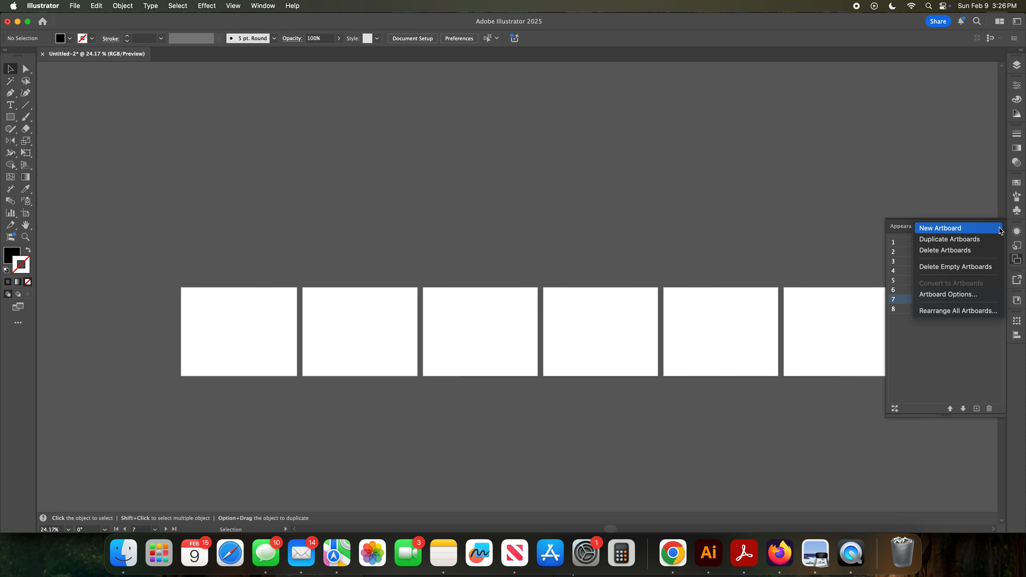
{"action": "left_click", "coordinate": [955, 311]}
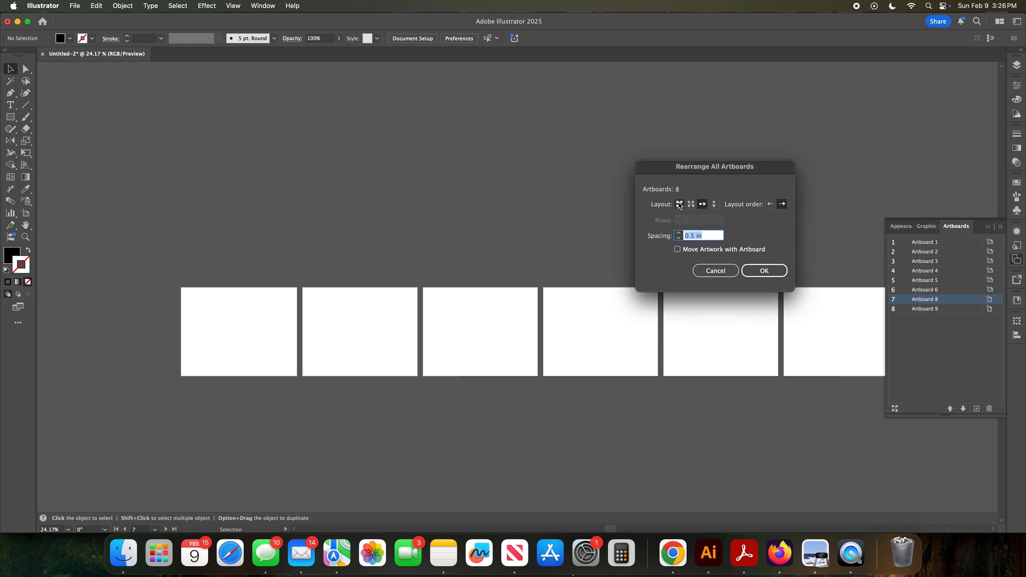
{"action": "left_click", "coordinate": [713, 205]}
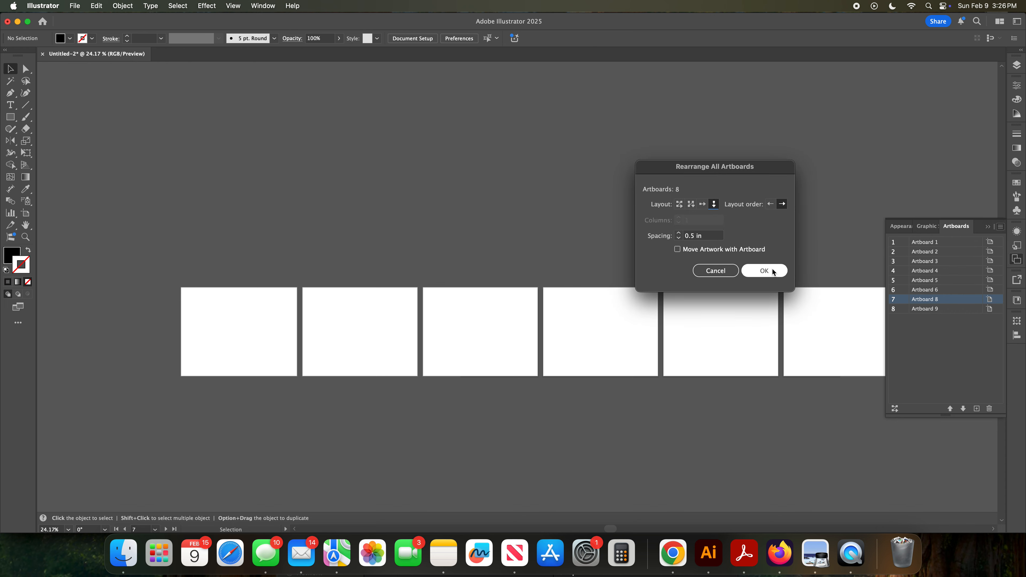
{"action": "left_click", "coordinate": [677, 249]}
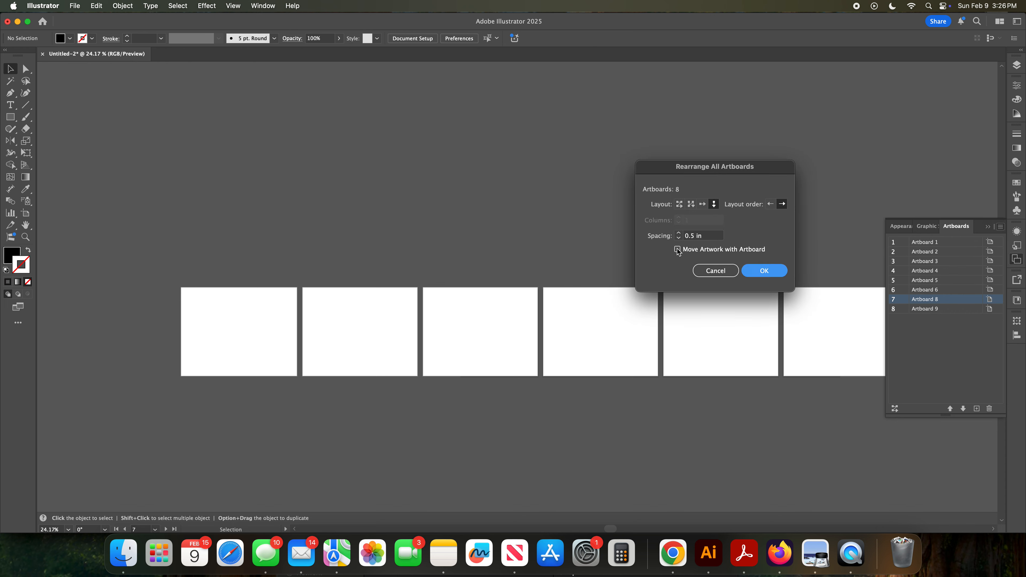
{"action": "left_click", "coordinate": [764, 271]}
Step: Duplicate the black rectangle on Artboard 1 to its right and select both rectangles
{"action": "key", "text": "super+minus"}
{"action": "key", "text": "super+minus"}
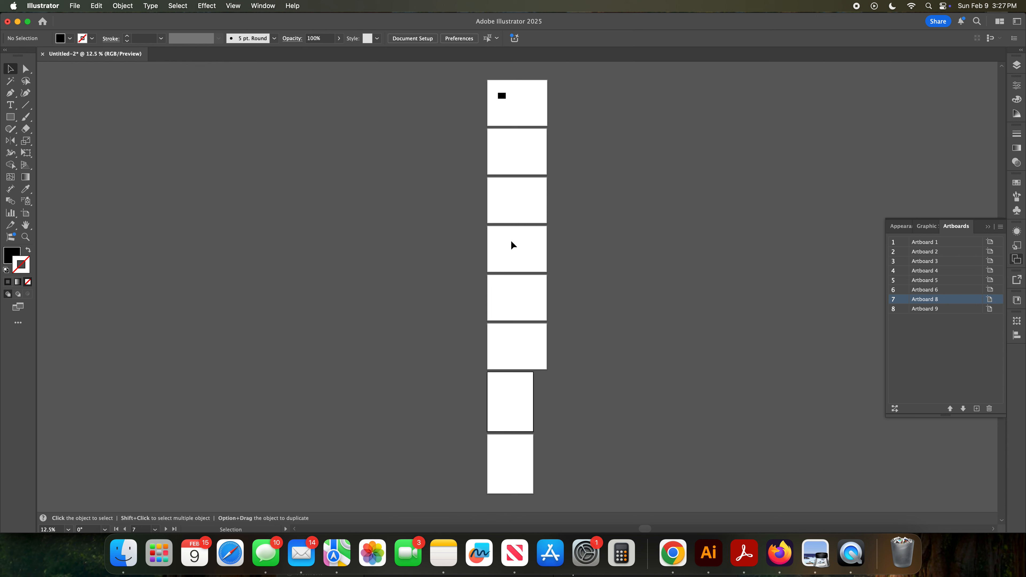
{"action": "key", "text": "z"}
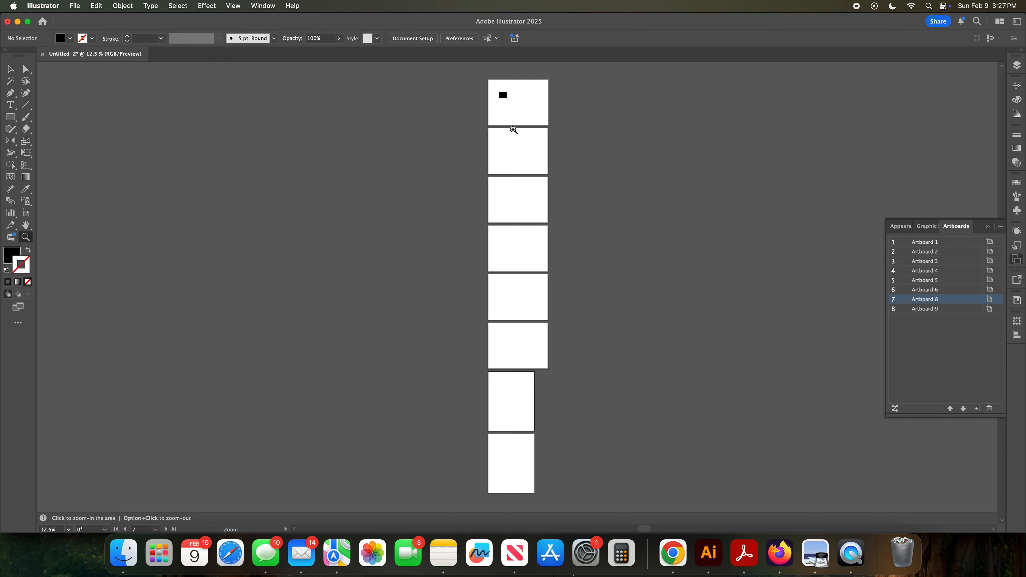
{"action": "left_click_drag", "start_coordinate": [495, 87], "coordinate": [570, 346]}
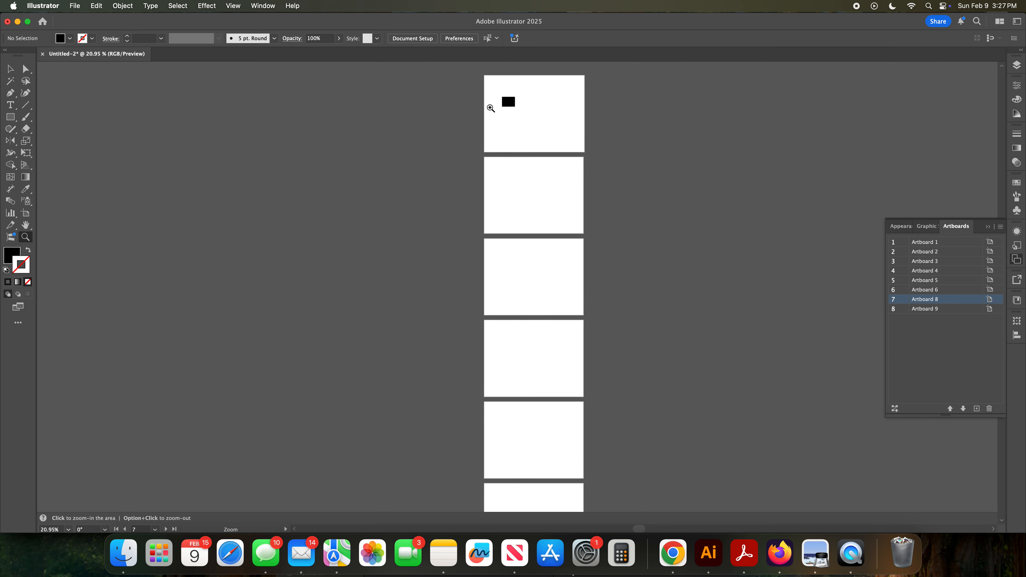
{"action": "scroll", "coordinate": [519, 96], "scroll_direction": "down", "scroll_amount": 1}
{"action": "left_click_drag", "start_coordinate": [512, 96], "coordinate": [458, 222]}
{"action": "key", "text": "space"}
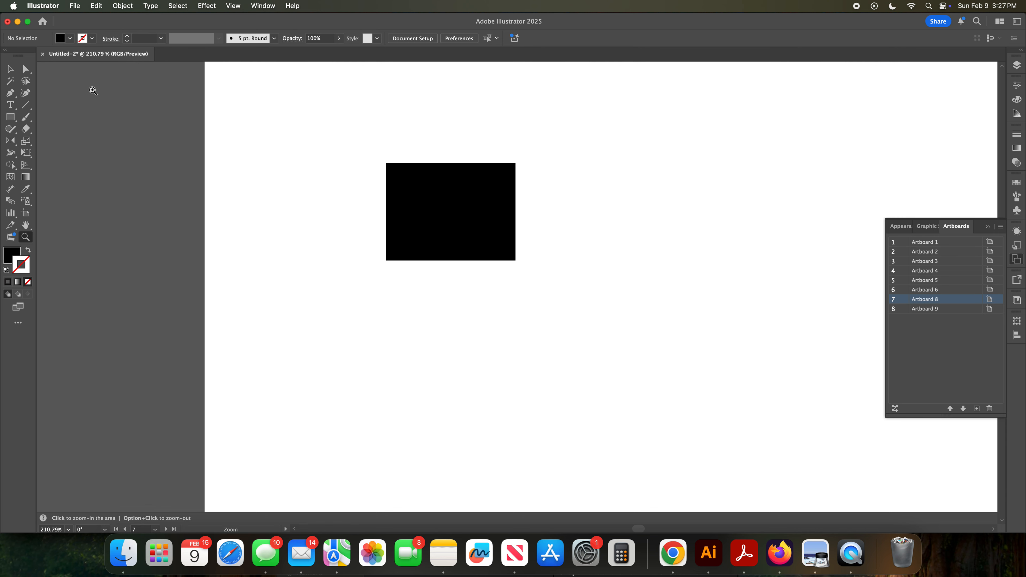
{"action": "left_click", "coordinate": [8, 69]}
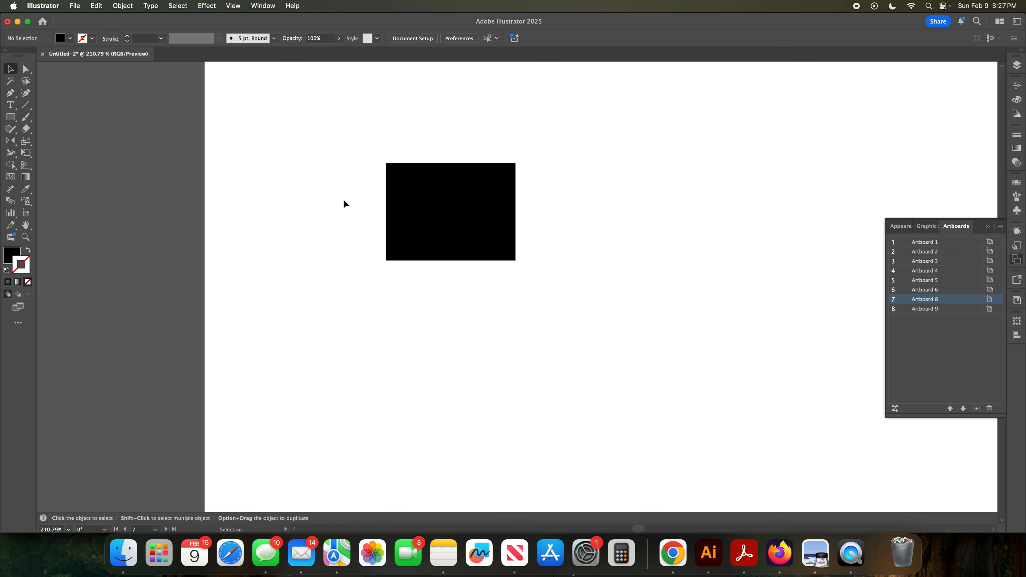
{"action": "left_click", "coordinate": [408, 207]}
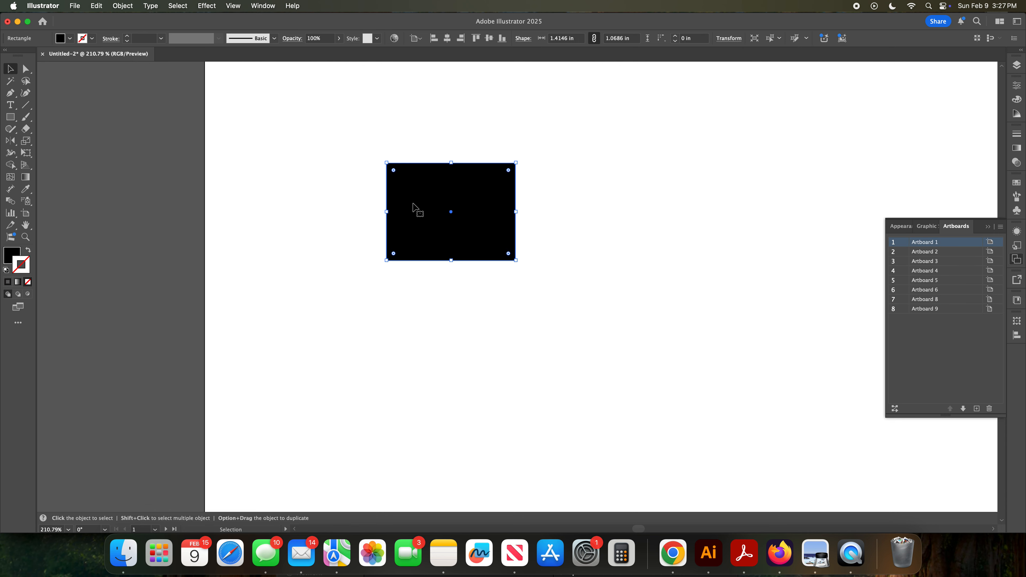
{"action": "left_click_drag", "start_coordinate": [412, 198], "coordinate": [633, 197]}
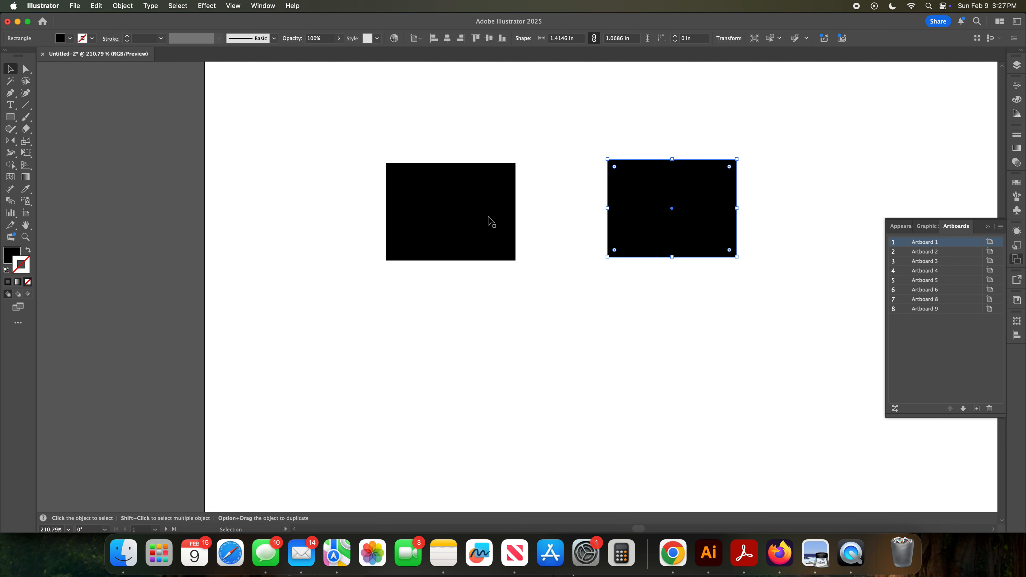
{"action": "left_click", "coordinate": [471, 218], "text": "shift"}
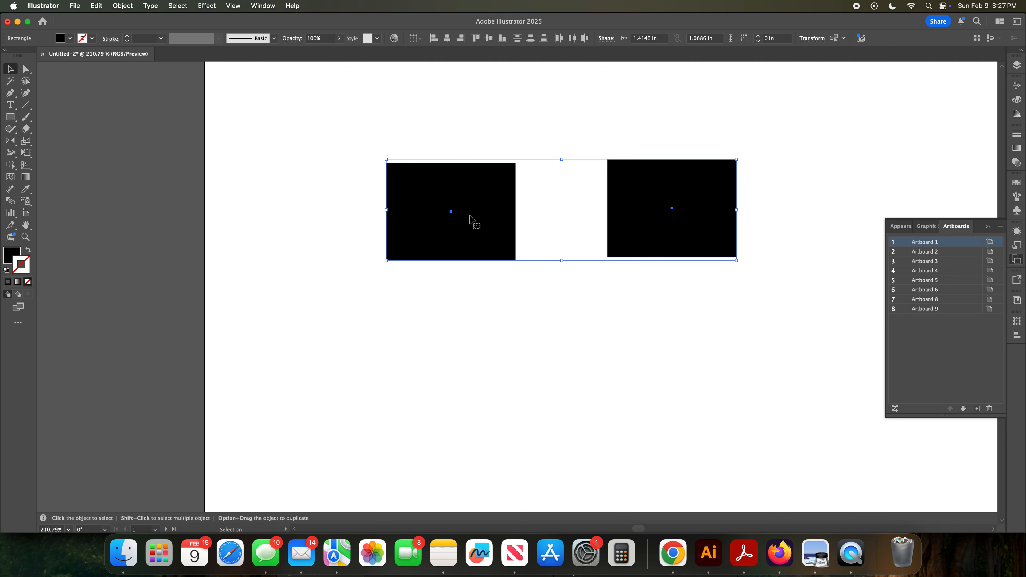
Step: Duplicate both black rectangles downward to create a second row below the originals
{"action": "left_click_drag", "start_coordinate": [471, 218], "coordinate": [482, 356]}
{"action": "scroll", "coordinate": [483, 353], "scroll_direction": "up", "scroll_amount": 1}
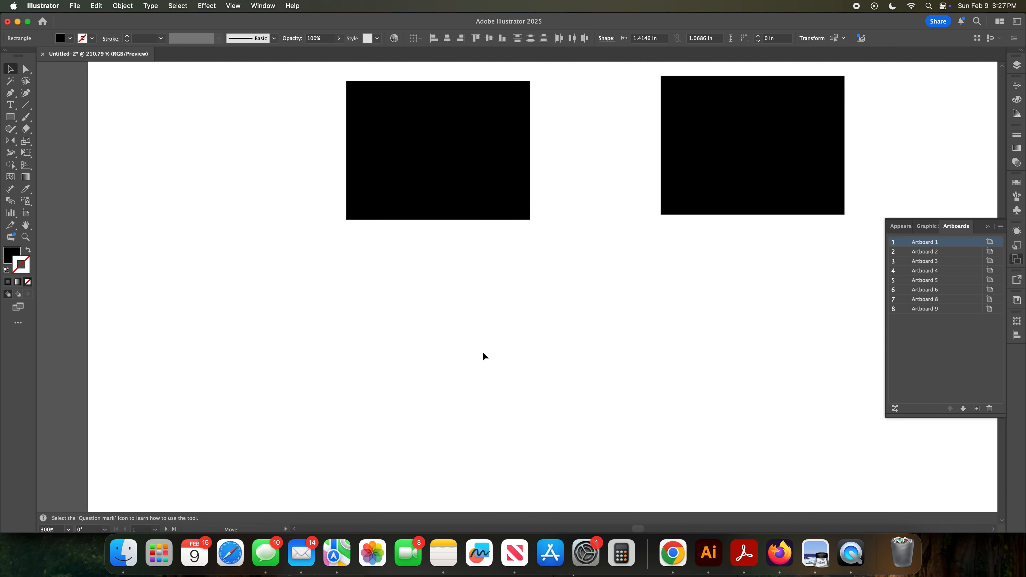
{"action": "scroll", "coordinate": [483, 338], "scroll_direction": "right", "scroll_amount": 5}
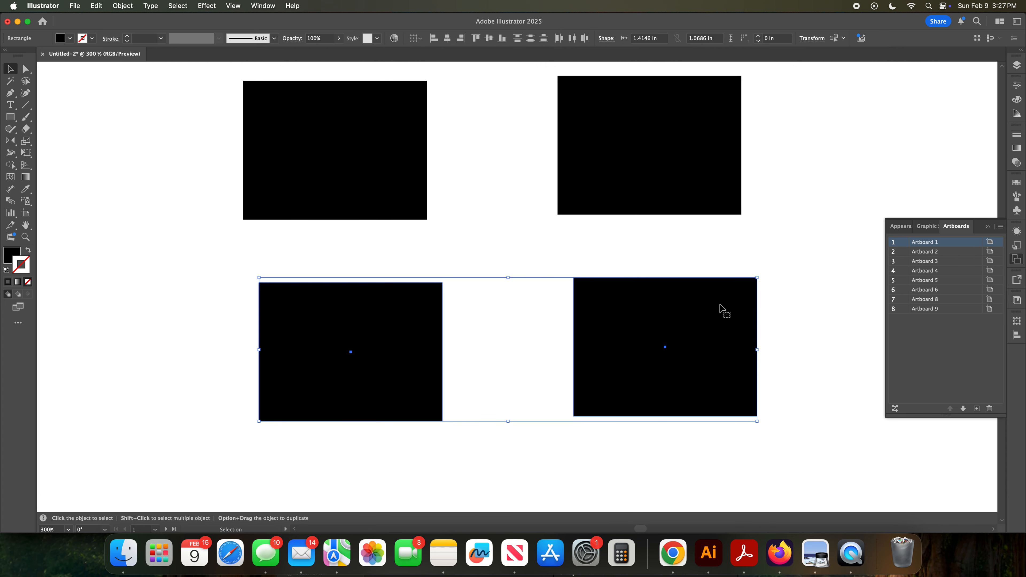
Step: Open the Swatches panel and give the top-right rectangle a red fill with a black stroke
{"action": "left_click", "coordinate": [988, 226]}
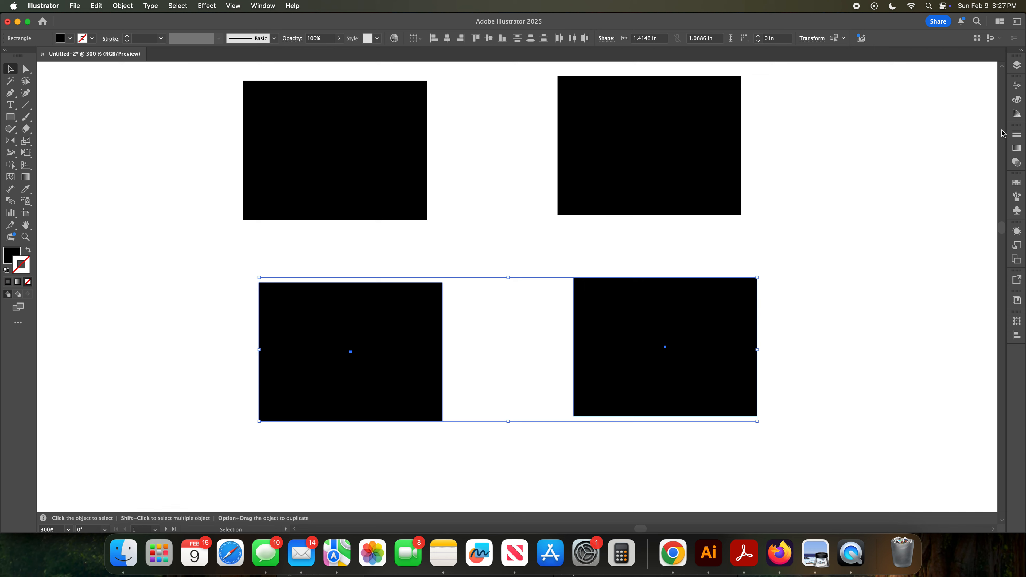
{"action": "left_click", "coordinate": [1016, 182]}
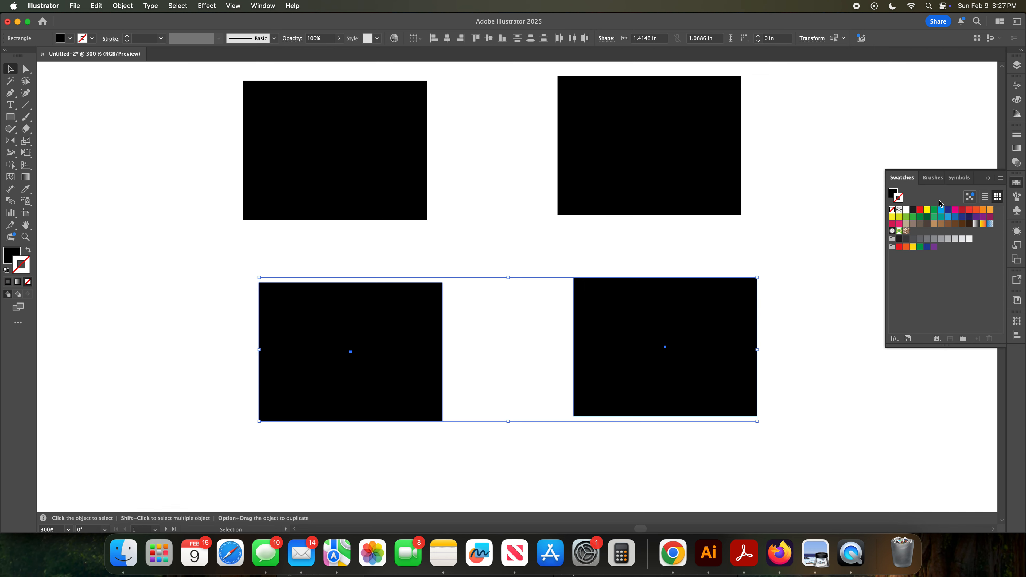
{"action": "left_click", "coordinate": [565, 180]}
{"action": "left_click", "coordinate": [920, 210]}
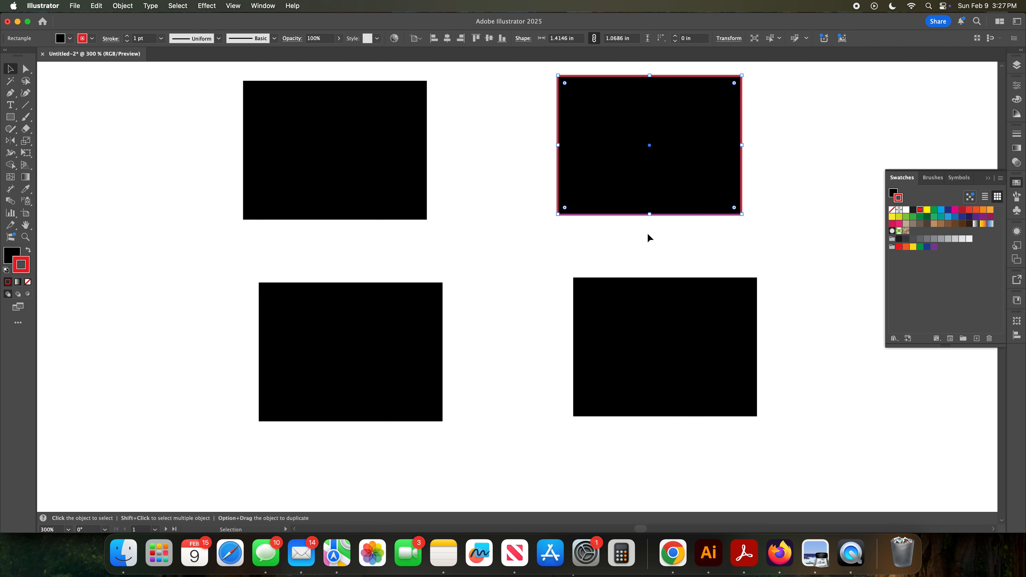
{"action": "left_click", "coordinate": [27, 251]}
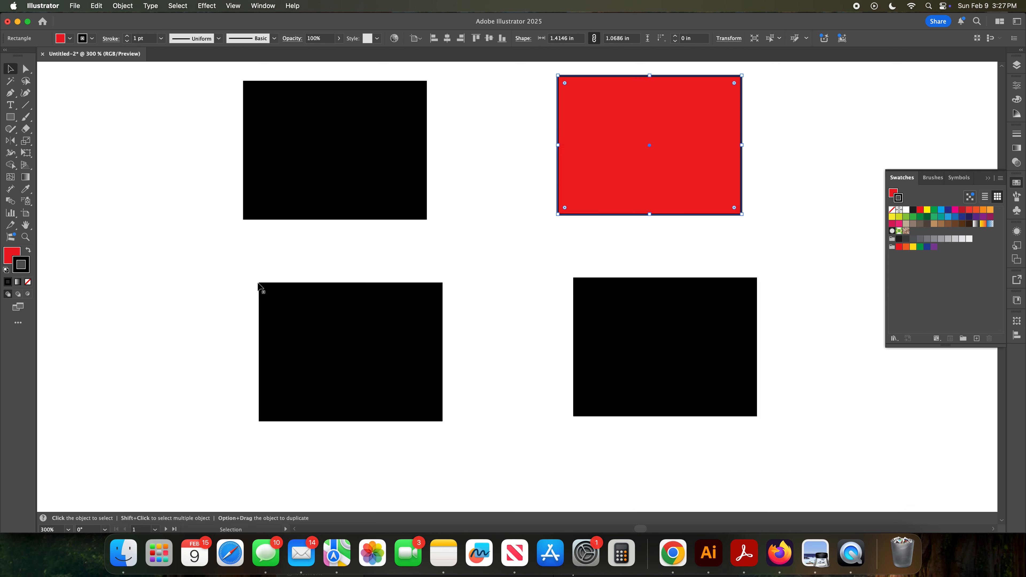
Step: Copy the red rectangle's appearance onto the bottom-left rectangle with the Eyedropper tool
{"action": "left_click", "coordinate": [375, 303]}
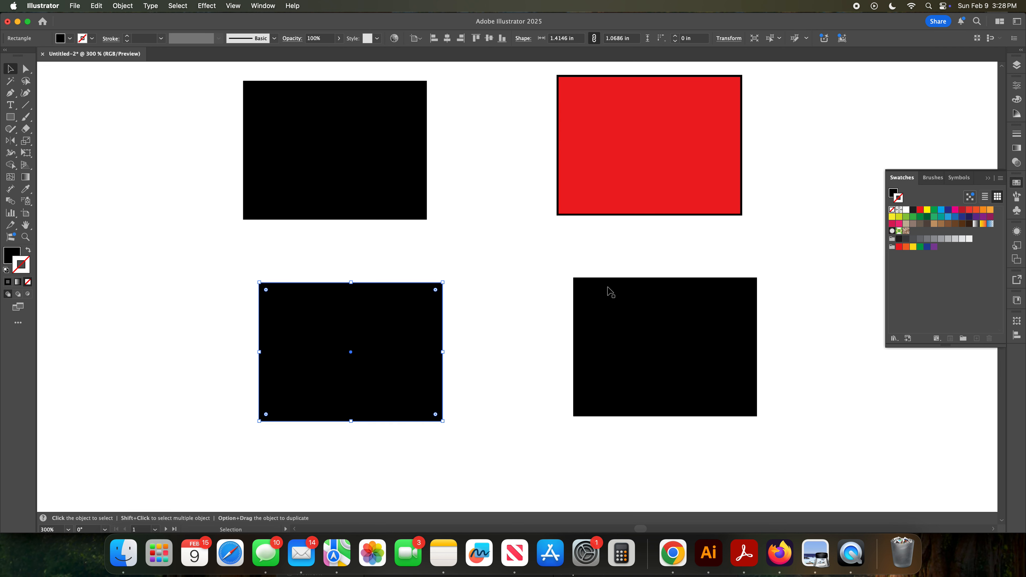
{"action": "left_click", "coordinate": [27, 191]}
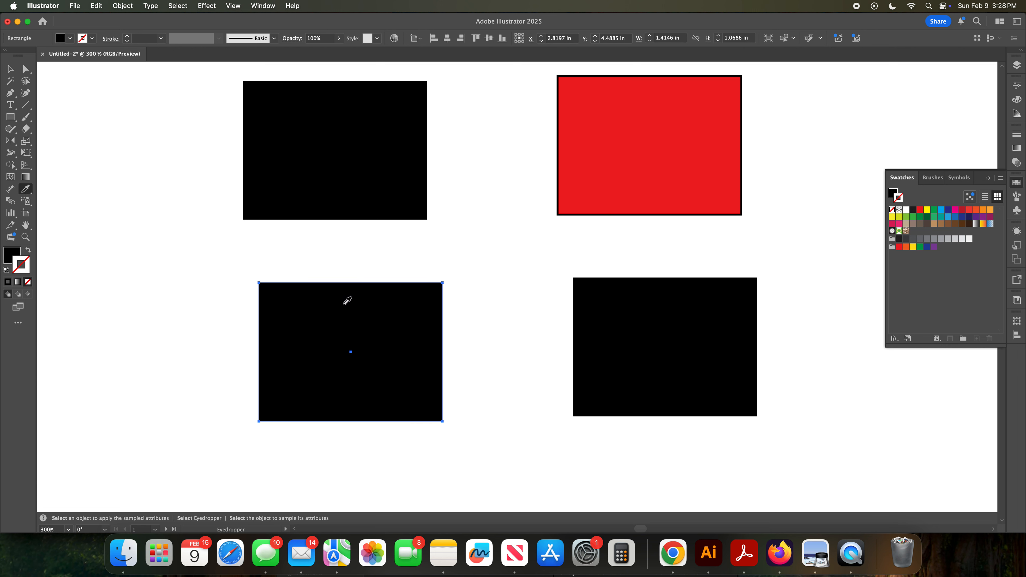
{"action": "left_click", "coordinate": [664, 158]}
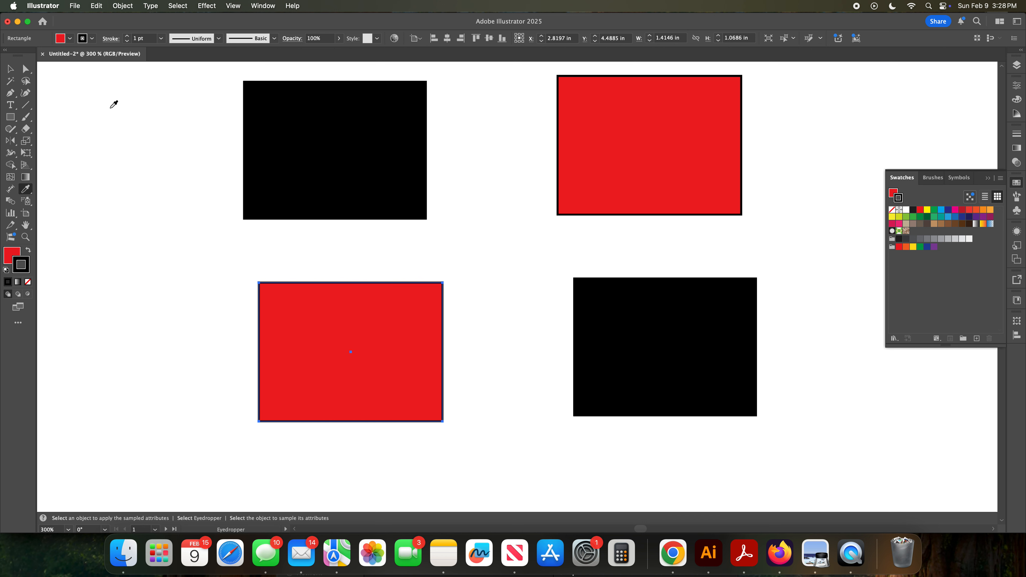
Step: Copy the red appearance onto the top-left rectangle with the Eyedropper tool
{"action": "left_click", "coordinate": [11, 70]}
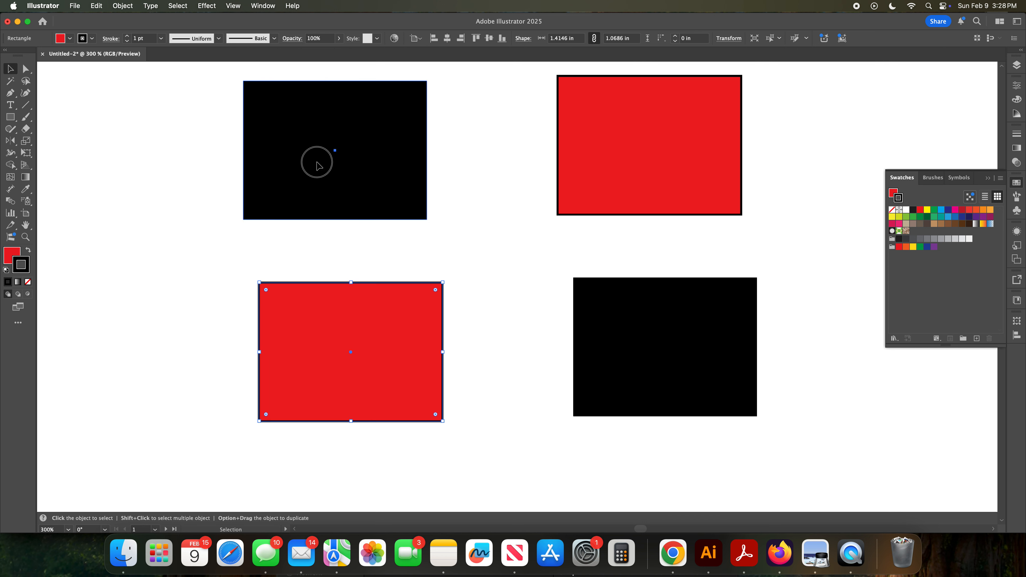
{"action": "left_click", "coordinate": [317, 166]}
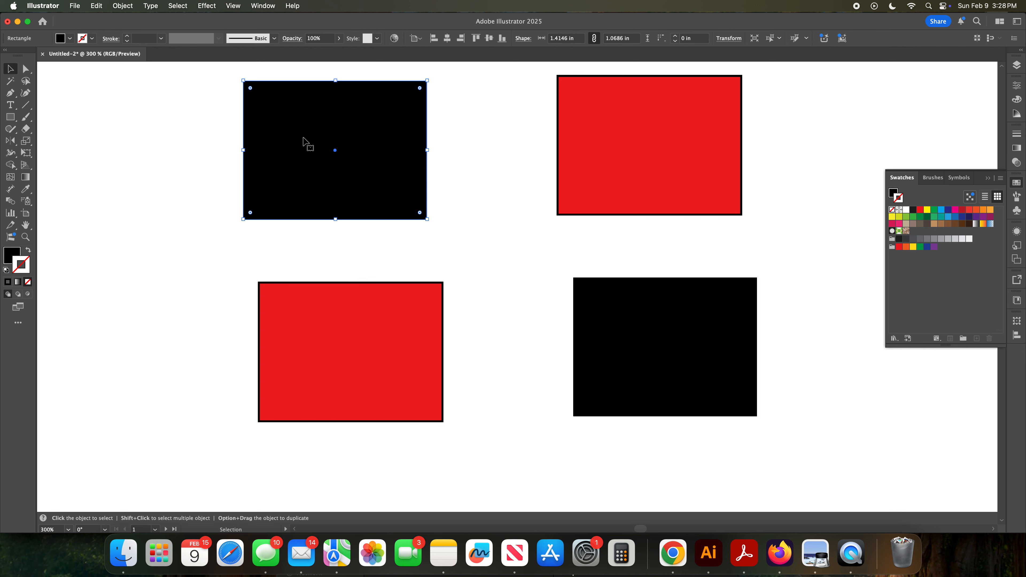
{"action": "left_click", "coordinate": [25, 188]}
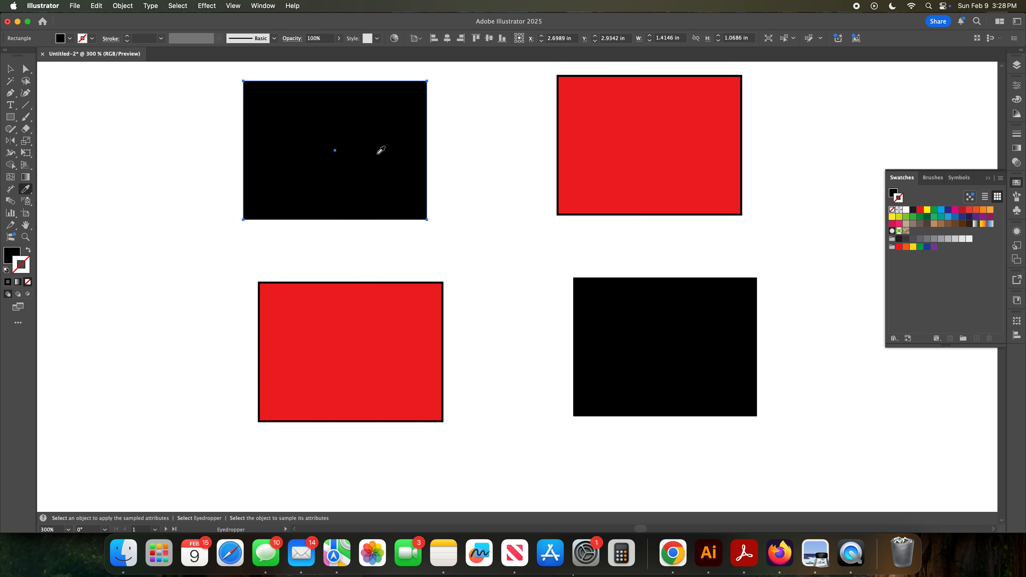
{"action": "left_click", "coordinate": [611, 163]}
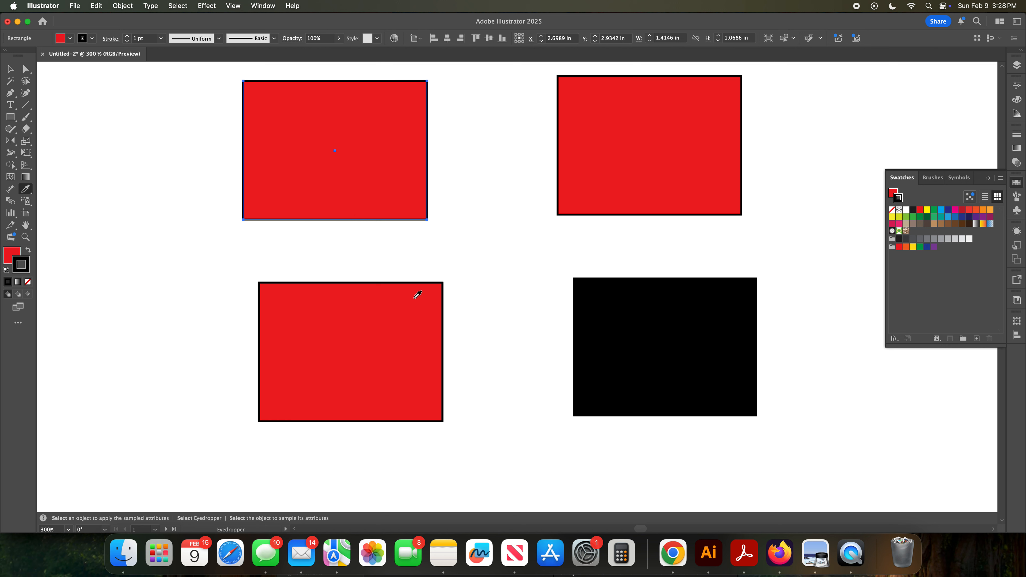
Step: Rotate the top-left rectangle with the Rotate tool, moving its pivot point, then deselect
{"action": "left_click", "coordinate": [9, 68]}
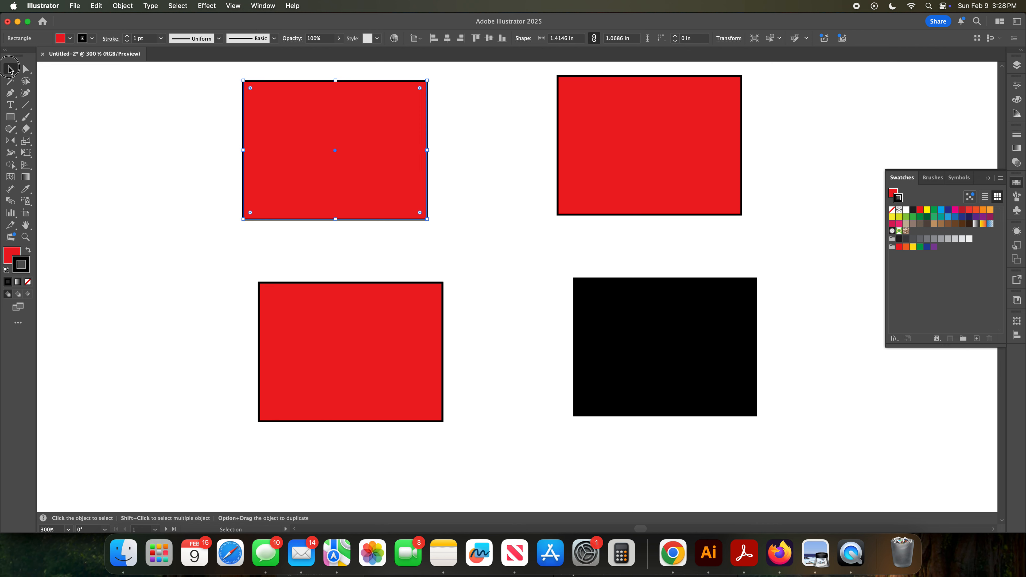
{"action": "left_click", "coordinate": [10, 140]}
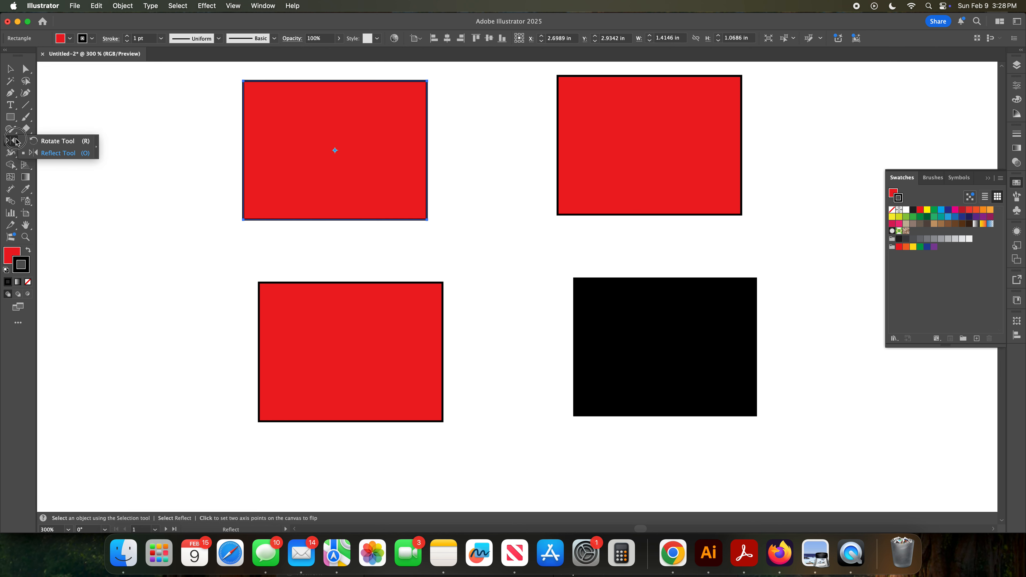
{"action": "left_click", "coordinate": [60, 141]}
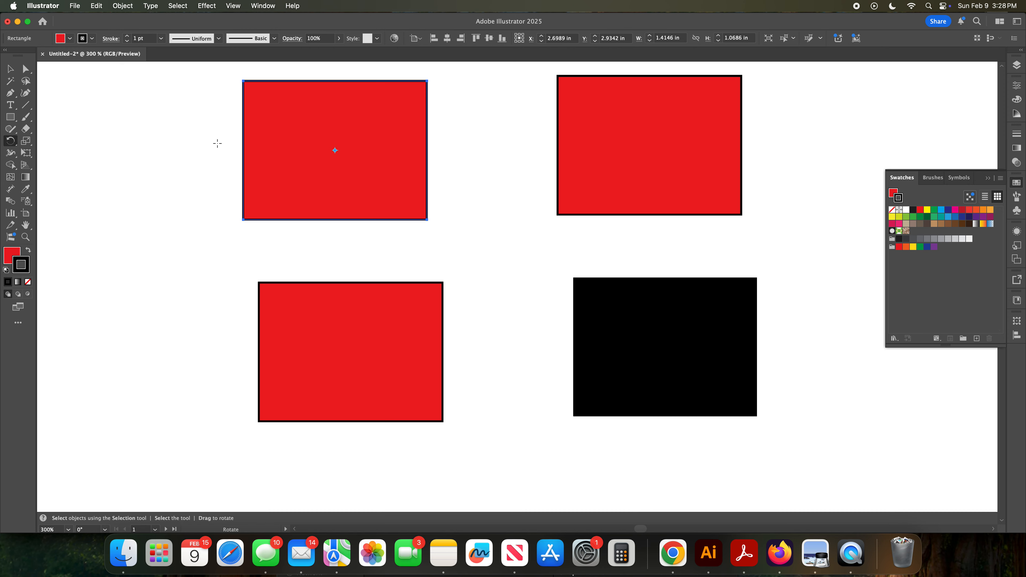
{"action": "mouse_move", "coordinate": [203, 127]}
{"action": "left_mouse_down"}
{"action": "mouse_move", "coordinate": [204, 192]}
{"action": "mouse_move", "coordinate": [193, 128]}
{"action": "mouse_move", "coordinate": [201, 143]}
{"action": "mouse_move", "coordinate": [202, 126]}
{"action": "mouse_move", "coordinate": [201, 155]}
{"action": "mouse_move", "coordinate": [206, 103]}
{"action": "mouse_move", "coordinate": [218, 174]}
{"action": "mouse_move", "coordinate": [202, 130]}
{"action": "mouse_move", "coordinate": [211, 126]}
{"action": "left_mouse_up"}
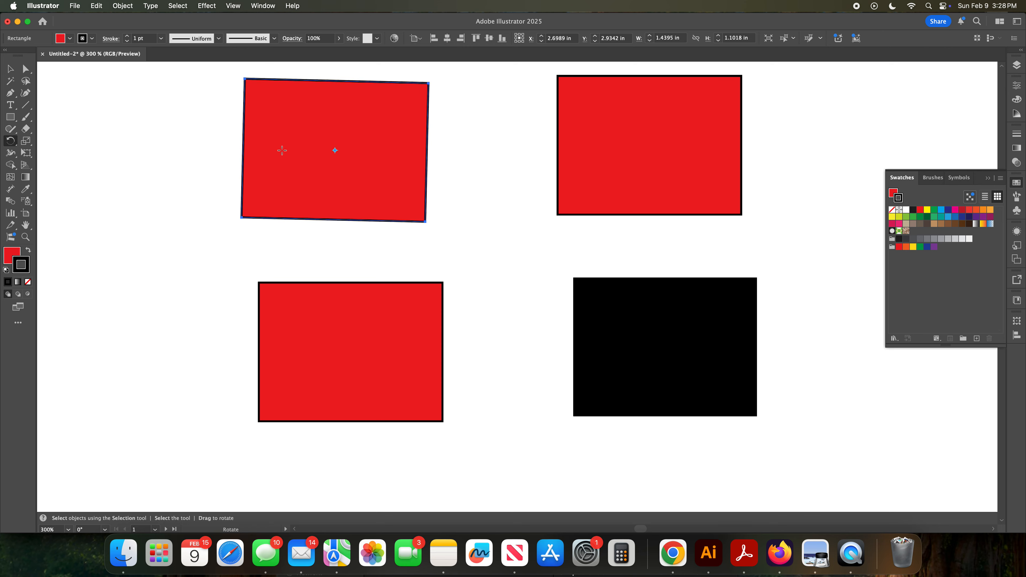
{"action": "left_click_drag", "start_coordinate": [336, 151], "coordinate": [278, 181]}
{"action": "left_click_drag", "start_coordinate": [223, 151], "coordinate": [277, 179]}
{"action": "left_click", "coordinate": [297, 149]}
{"action": "left_click", "coordinate": [349, 86]}
{"action": "left_click_drag", "start_coordinate": [427, 196], "coordinate": [398, 204]}
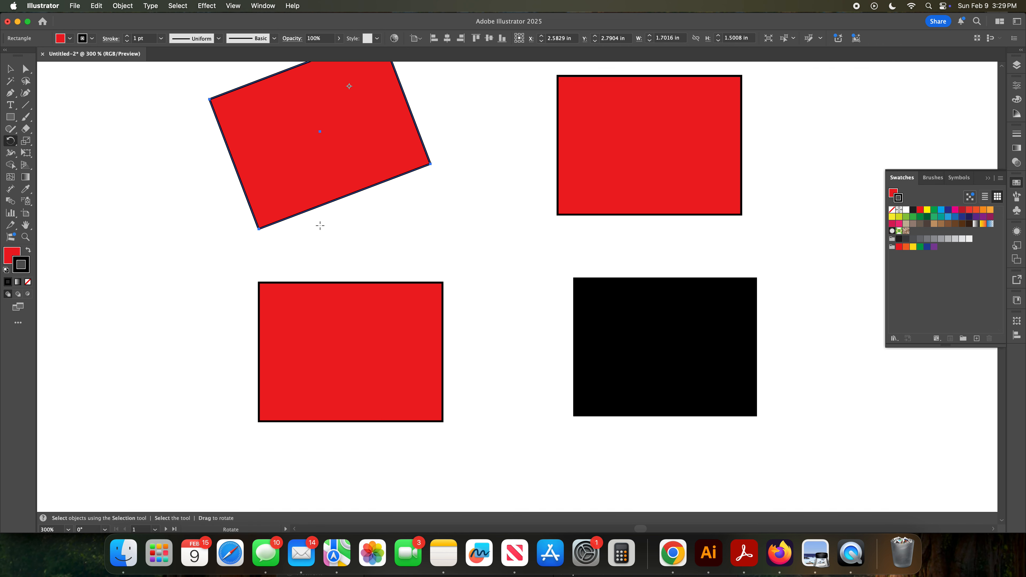
{"action": "left_click_drag", "start_coordinate": [126, 141], "coordinate": [126, 141]}
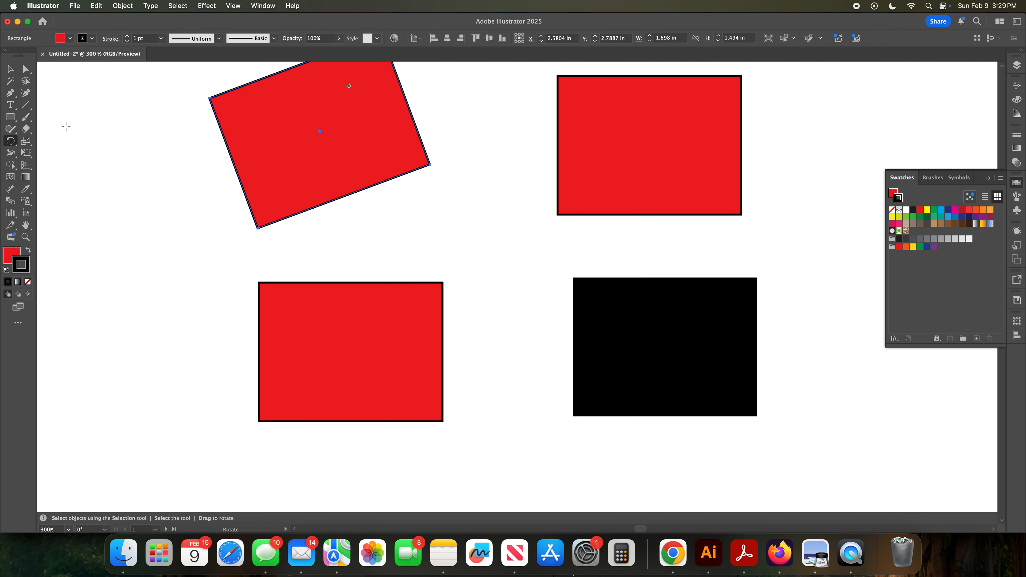
{"action": "left_click", "coordinate": [11, 69]}
{"action": "left_click", "coordinate": [147, 170]}
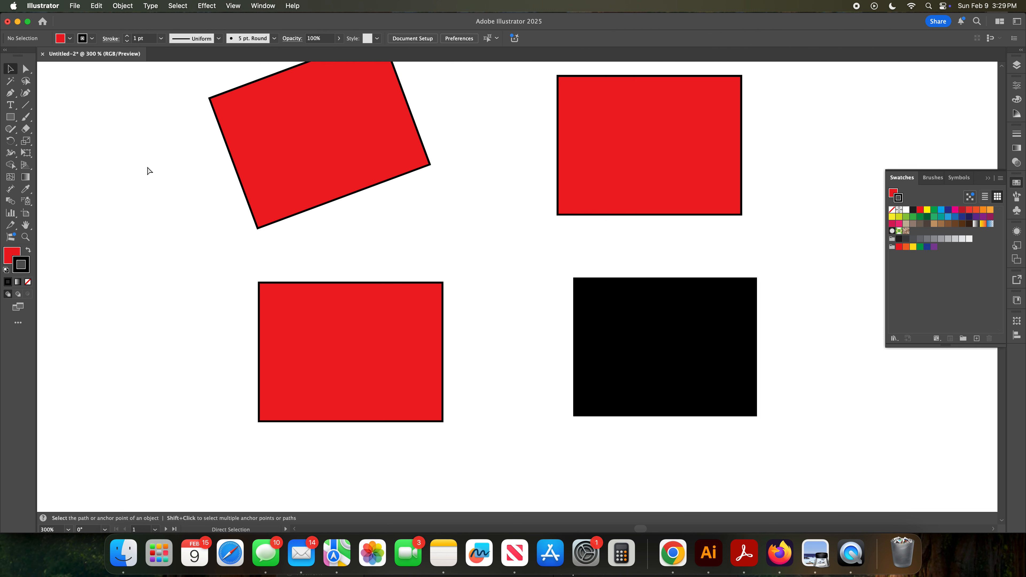
Step: Undo the rotation and the top-left rectangle's red appearance
{"action": "key", "text": "super+z"}
{"action": "key", "text": "super+z"}
{"action": "key", "text": "super+z"}
{"action": "key", "text": "super+z"}
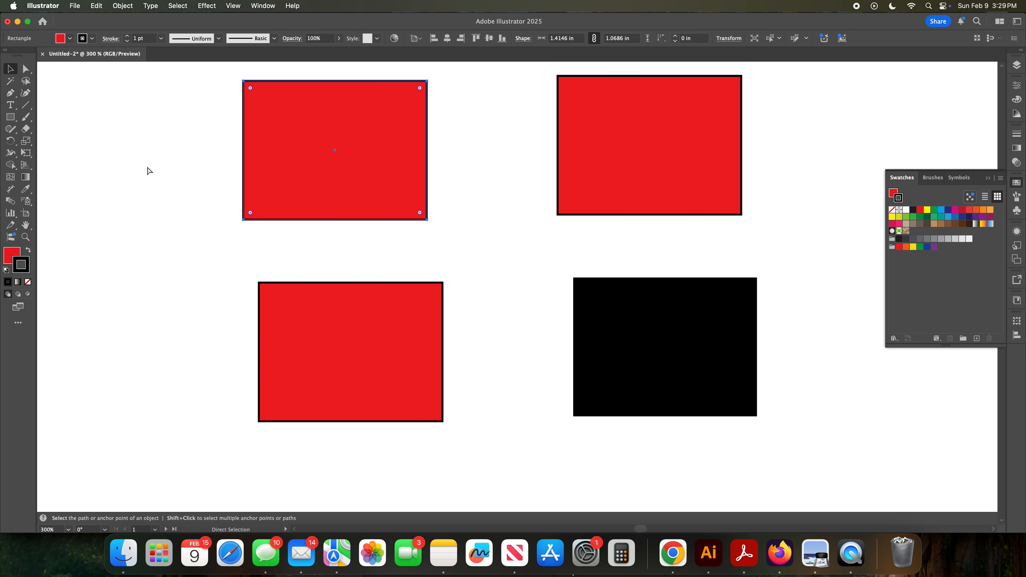
{"action": "key", "text": "super+z"}
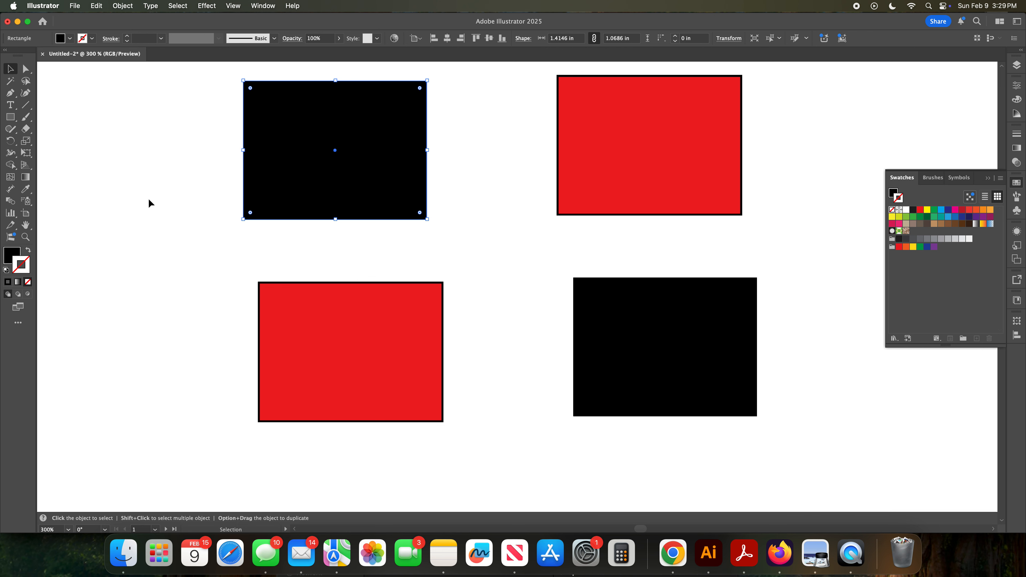
Step: Add two point-text objects reading Lorem ipsum, stacked left of the rectangles
{"action": "mouse_move", "coordinate": [238, 221]}
{"action": "left_mouse_down"}
{"action": "mouse_move", "coordinate": [254, 238]}
{"action": "mouse_move", "coordinate": [215, 232]}
{"action": "mouse_move", "coordinate": [199, 202]}
{"action": "mouse_move", "coordinate": [222, 242]}
{"action": "mouse_move", "coordinate": [179, 191]}
{"action": "mouse_move", "coordinate": [225, 231]}
{"action": "left_mouse_up"}
{"action": "left_click", "coordinate": [12, 105]}
{"action": "left_click", "coordinate": [89, 259]}
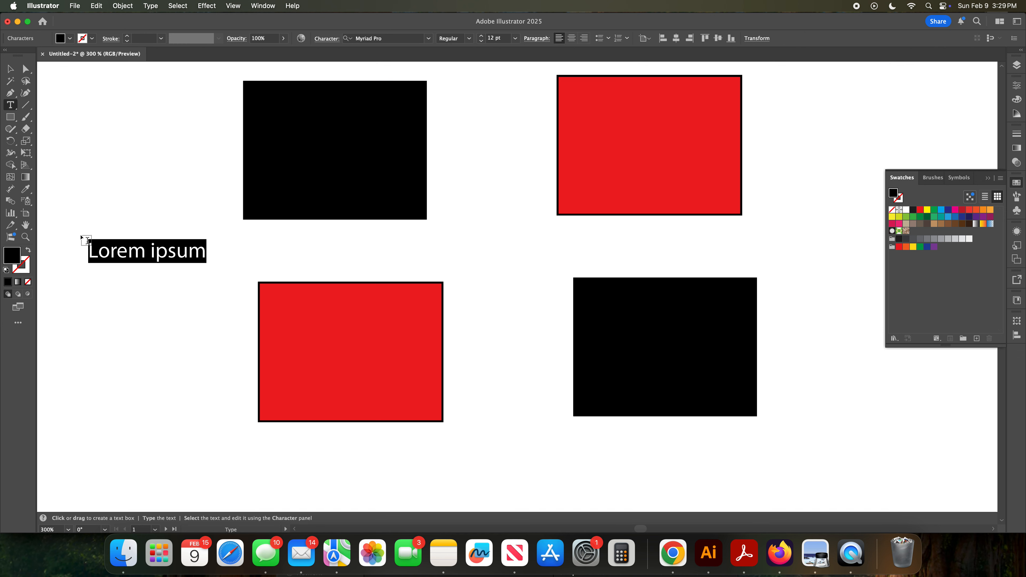
{"action": "left_click", "coordinate": [99, 299]}
{"action": "left_click", "coordinate": [90, 292]}
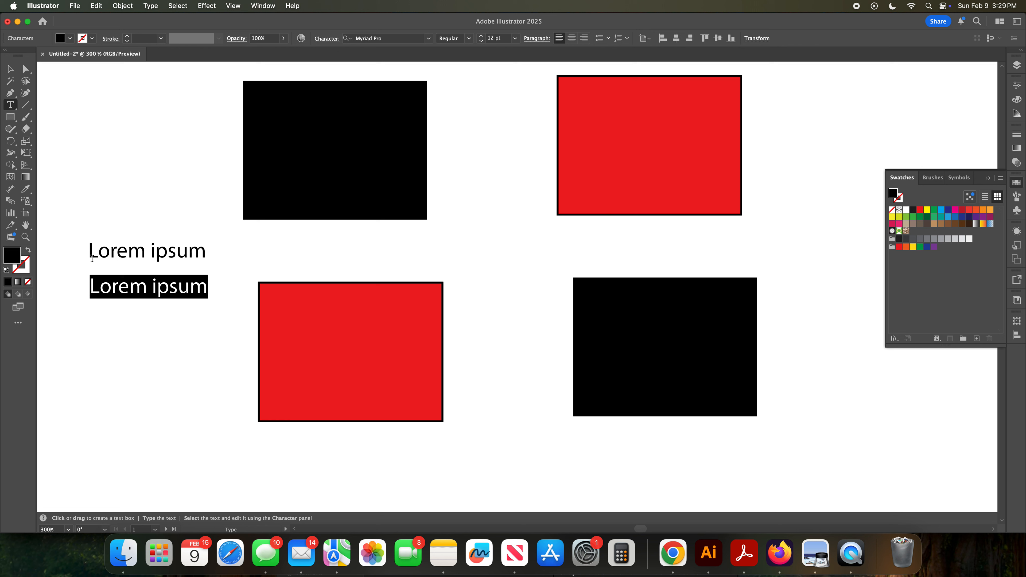
Step: Try enlarging the second Lorem ipsum text object, and undo the scaling
{"action": "left_click", "coordinate": [11, 70]}
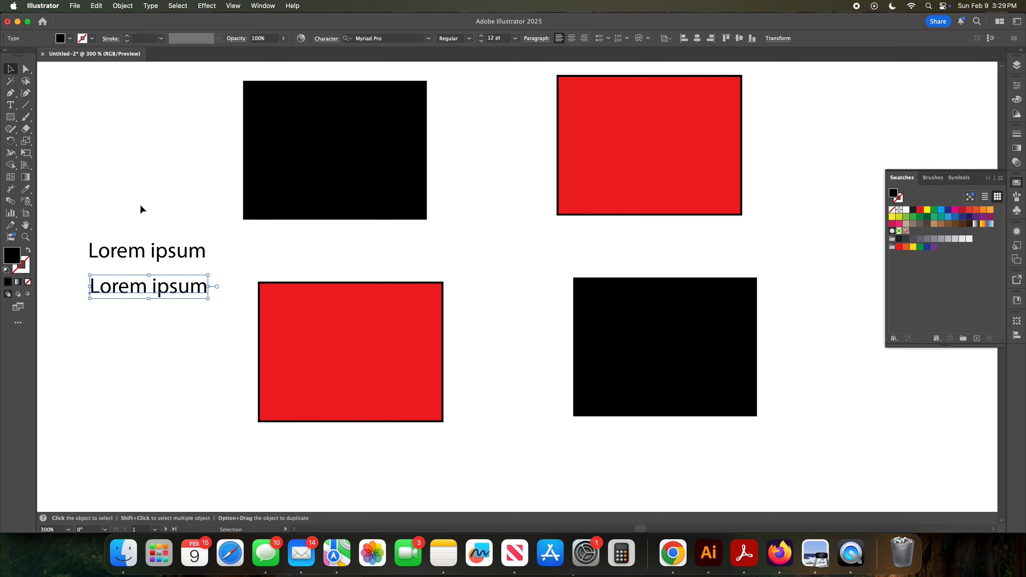
{"action": "left_click_drag", "start_coordinate": [186, 287], "coordinate": [293, 334]}
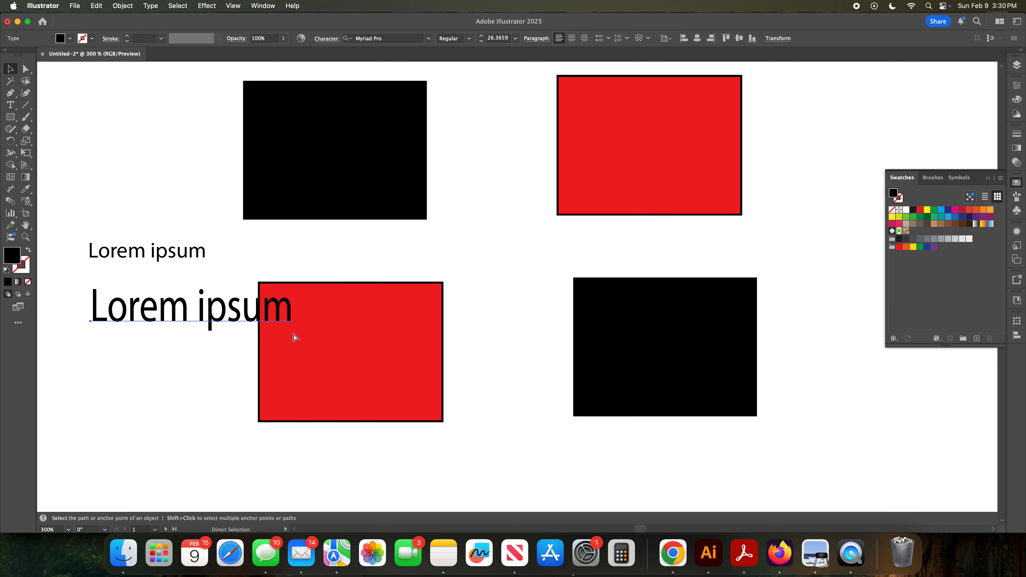
{"action": "key", "text": "super+z"}
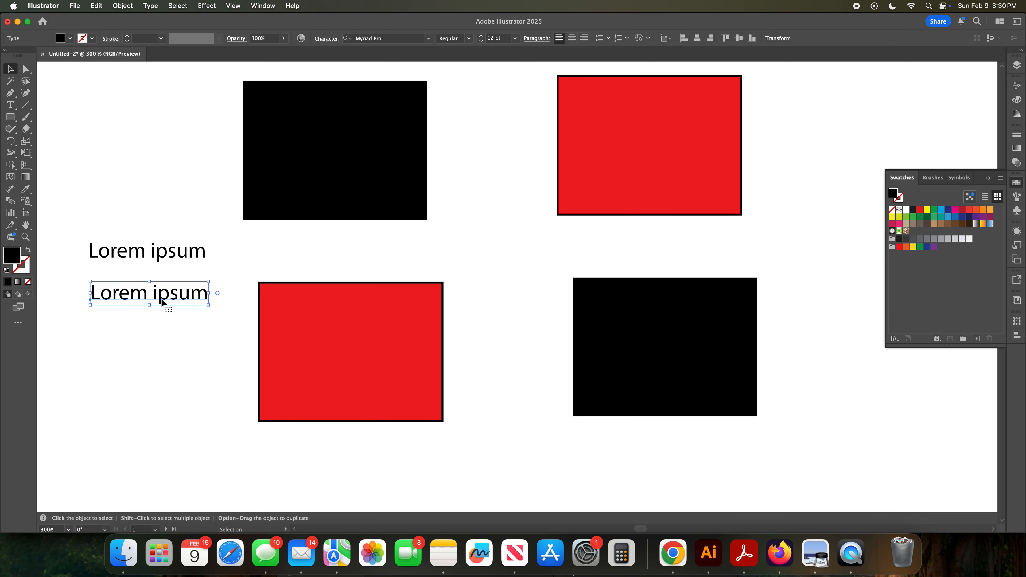
Step: Try to add type on a path at an empty spot on the canvas and dismiss the alert
{"action": "left_click_drag", "start_coordinate": [10, 105], "coordinate": [50, 130]}
{"action": "left_click", "coordinate": [81, 376]}
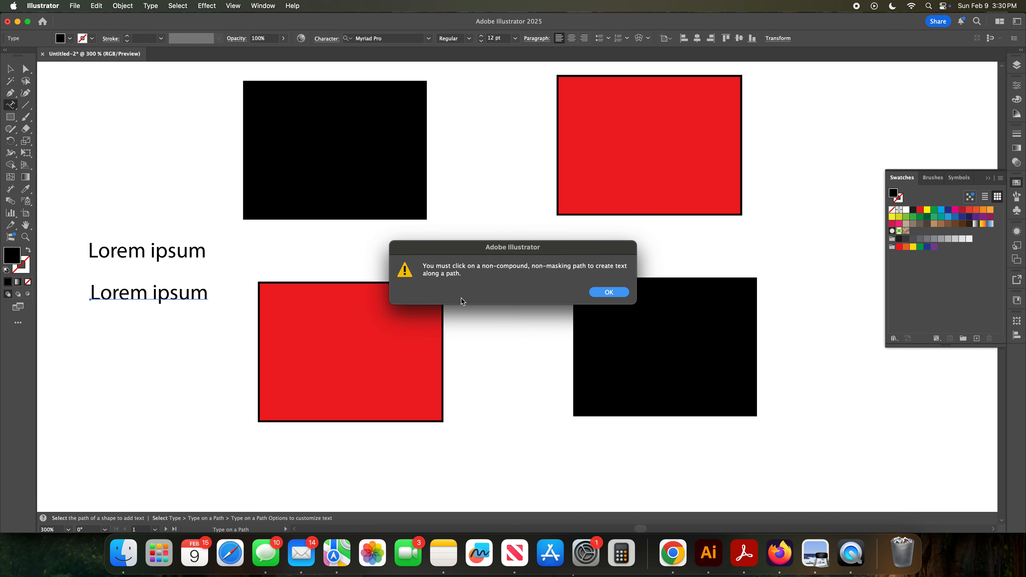
{"action": "left_click", "coordinate": [607, 292]}
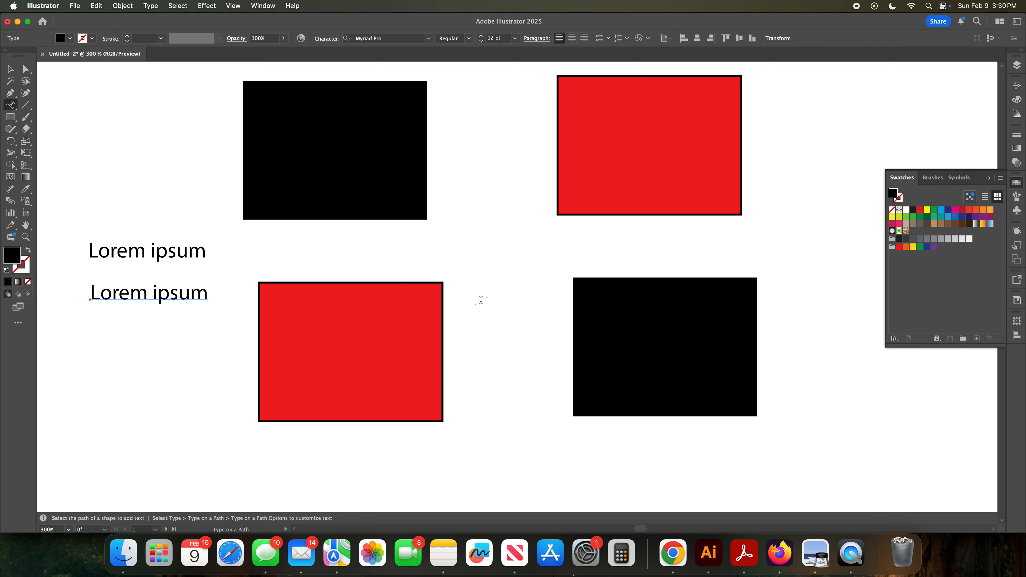
Step: Draw a wavy open path with the Pen tool below the text and swap its fill to a stroke
{"action": "left_click", "coordinate": [11, 93]}
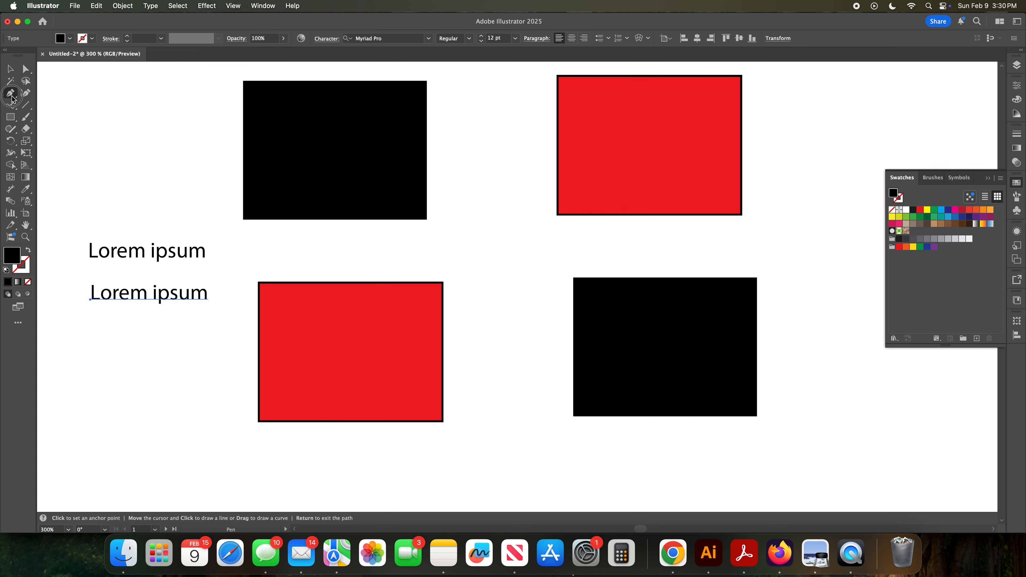
{"action": "left_click_drag", "start_coordinate": [77, 396], "coordinate": [244, 348]}
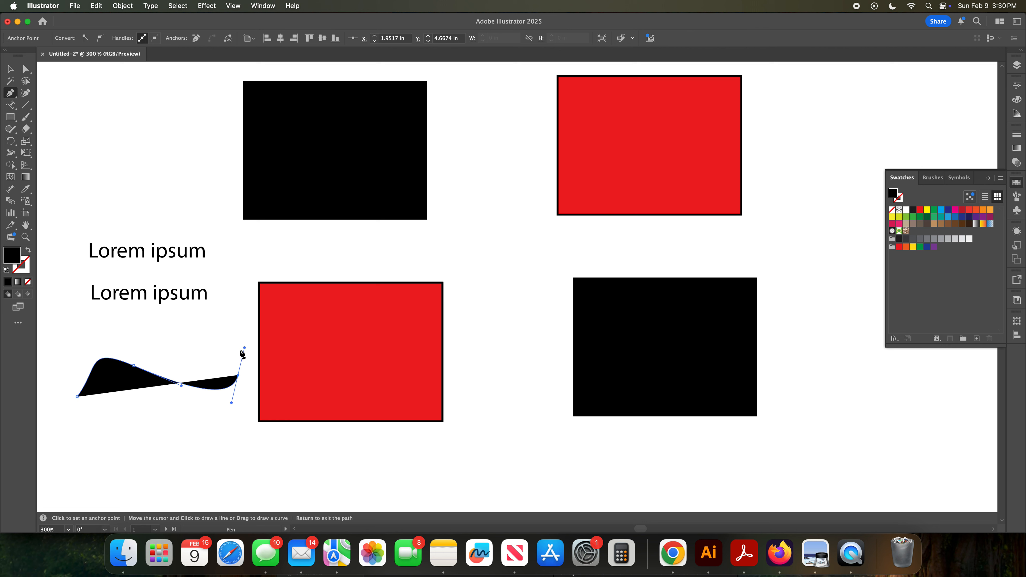
{"action": "key", "text": "v"}
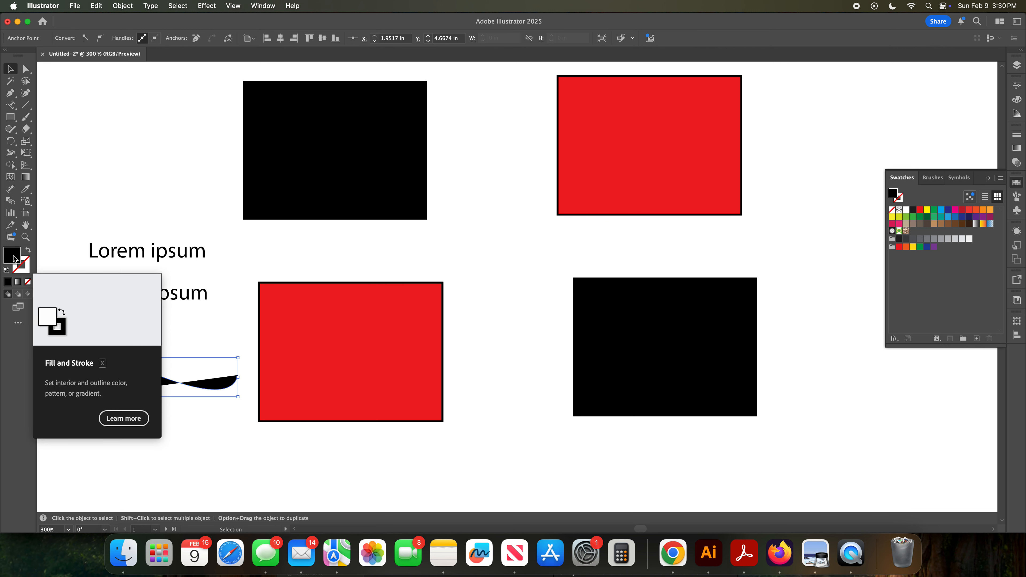
{"action": "left_click", "coordinate": [29, 251]}
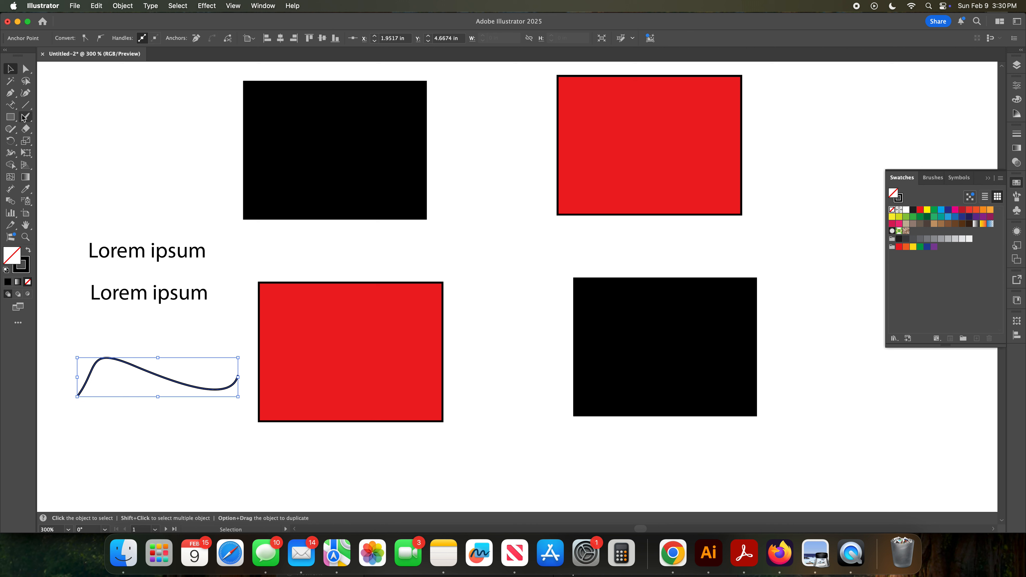
Step: Add Lorem ipsum text flowing along the wavy path with the Type on a Path tool
{"action": "left_click", "coordinate": [10, 104]}
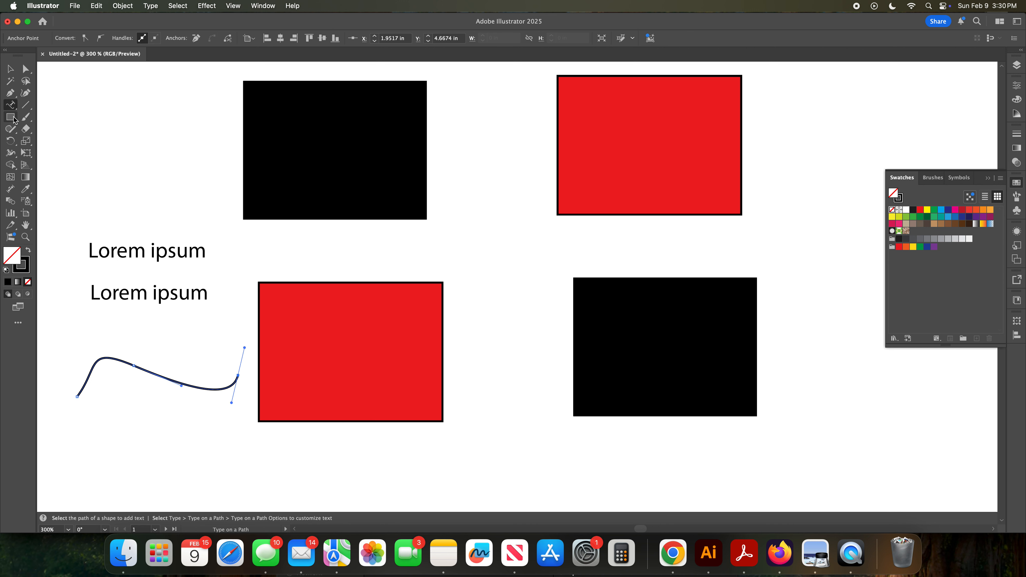
{"action": "left_click", "coordinate": [101, 358]}
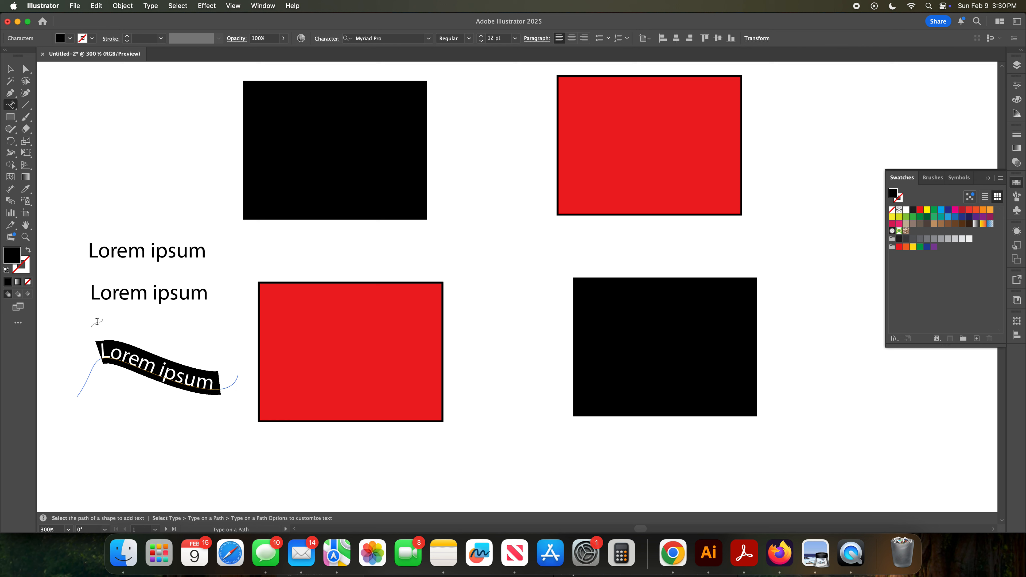
Step: Add a Lorem ipsum point-text object with the Type Tool above the other texts and scale it slightly smaller
{"action": "left_click", "coordinate": [13, 108]}
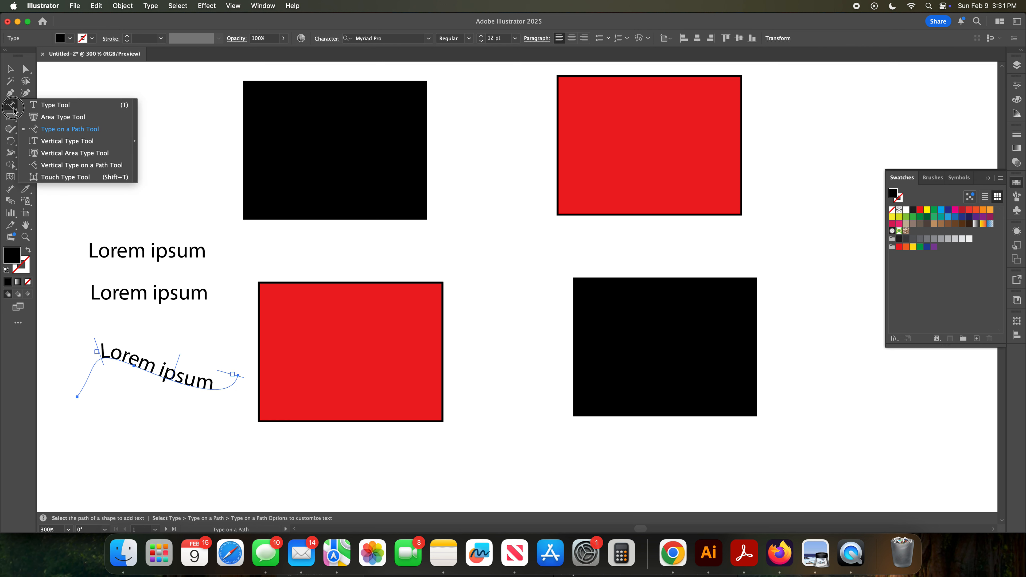
{"action": "left_click", "coordinate": [52, 106]}
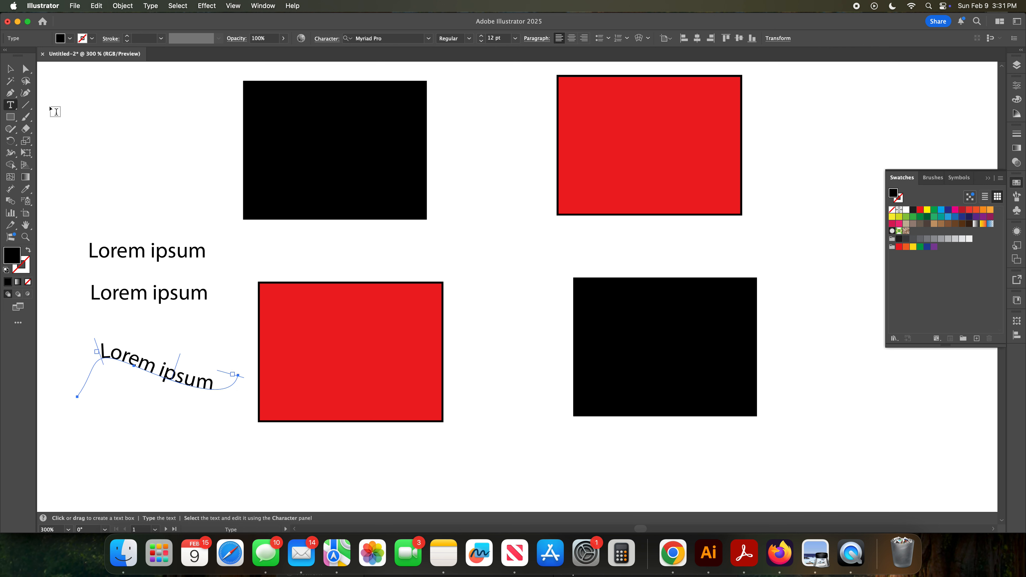
{"action": "left_click", "coordinate": [85, 176]}
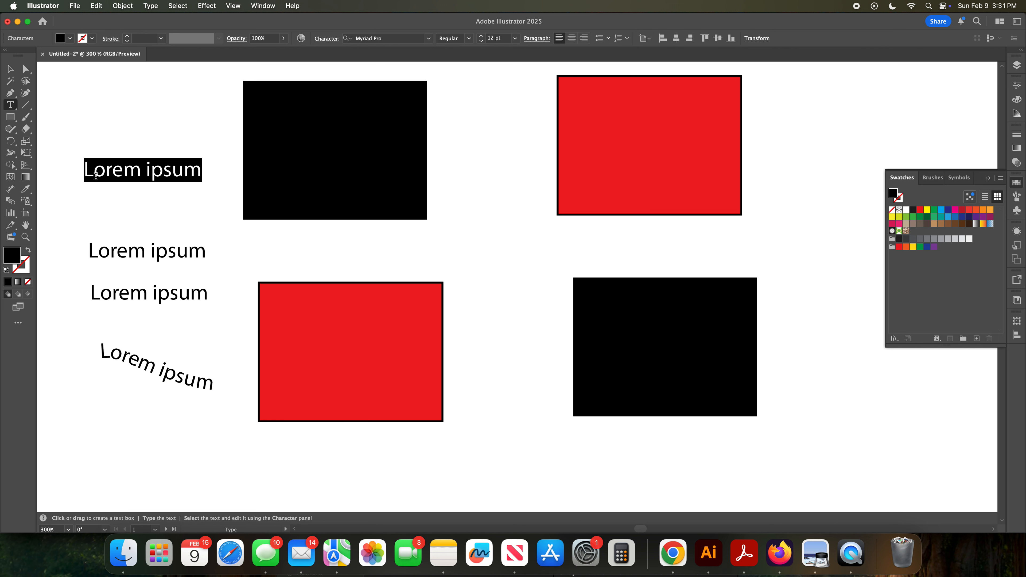
{"action": "key", "text": "Escape"}
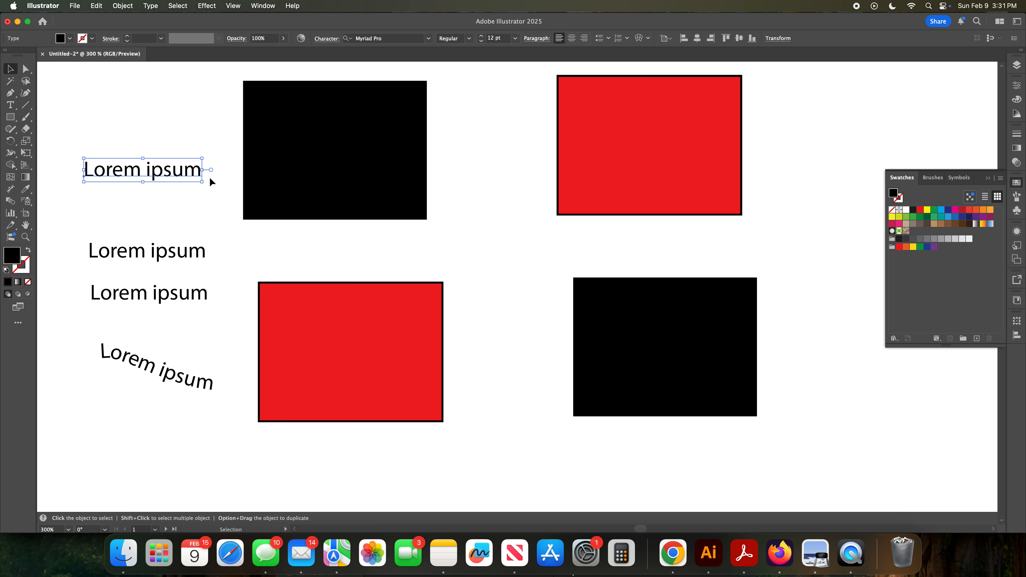
{"action": "left_click_drag", "start_coordinate": [202, 181], "coordinate": [199, 186]}
{"action": "mouse_move", "coordinate": [201, 187]}
{"action": "left_mouse_down"}
{"action": "mouse_move", "coordinate": [211, 195]}
{"action": "mouse_move", "coordinate": [178, 172]}
{"action": "mouse_move", "coordinate": [199, 192]}
{"action": "left_mouse_up"}
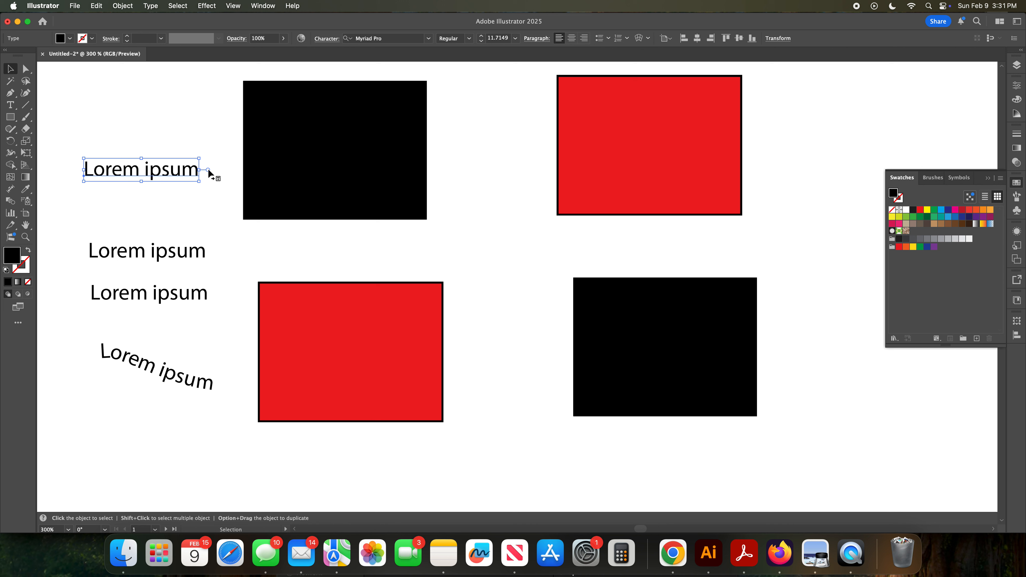
Step: Convert the new Lorem ipsum text to area type and adjust its text box height
{"action": "double_click", "coordinate": [208, 169]}
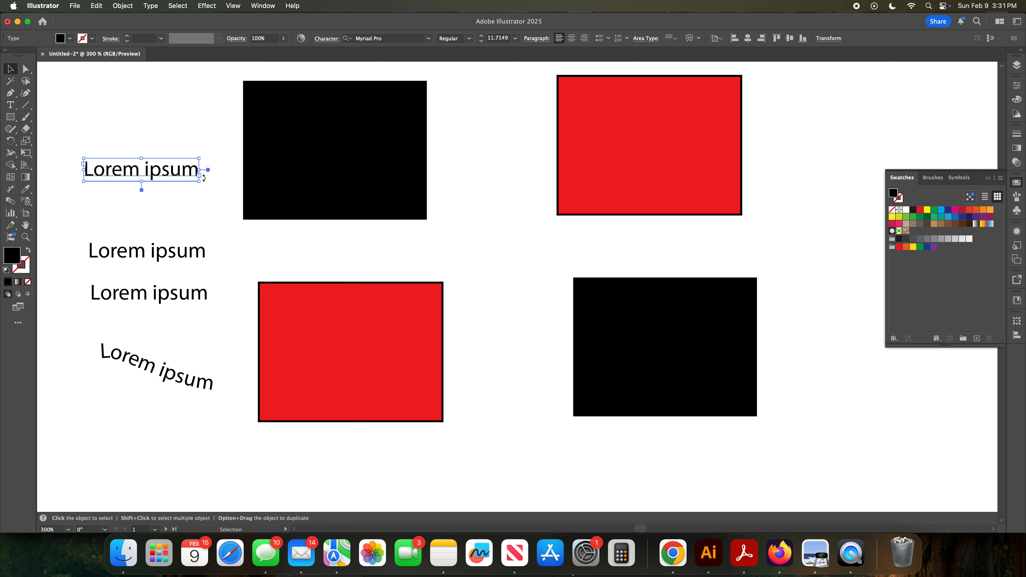
{"action": "mouse_move", "coordinate": [142, 184]}
{"action": "left_mouse_down"}
{"action": "mouse_move", "coordinate": [145, 234]}
{"action": "mouse_move", "coordinate": [154, 177]}
{"action": "mouse_move", "coordinate": [141, 193]}
{"action": "left_mouse_up"}
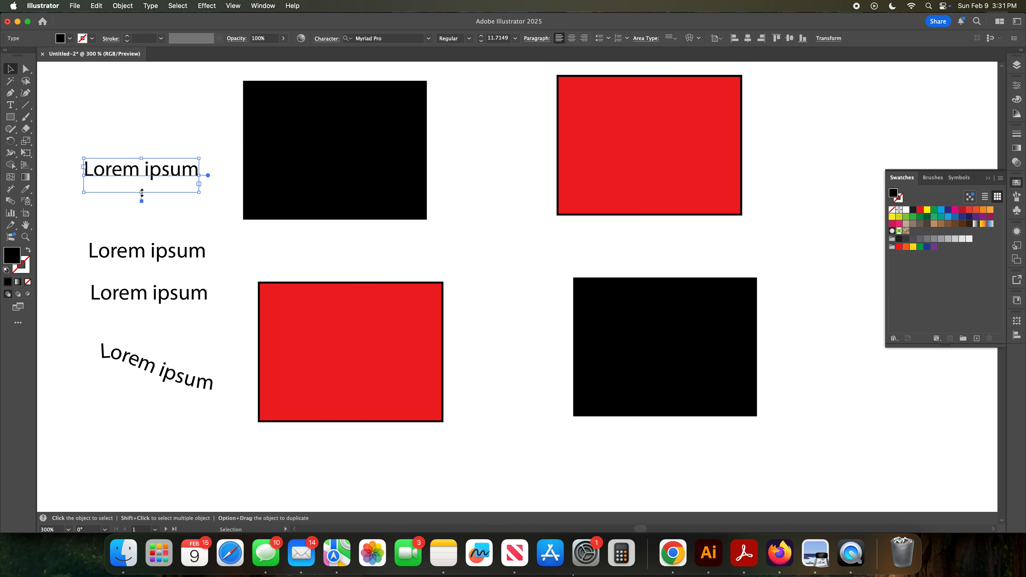
{"action": "left_click_drag", "start_coordinate": [141, 193], "coordinate": [146, 163]}
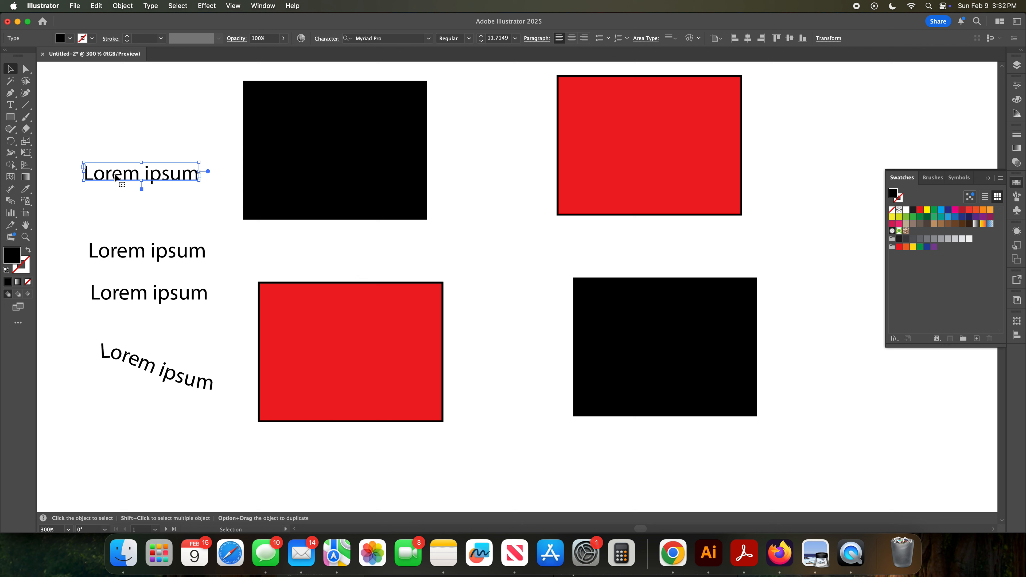
Step: Draw a straight line about 0.83 in long above the new text with the Line Segment tool
{"action": "left_click", "coordinate": [28, 106]}
{"action": "left_click_drag", "start_coordinate": [71, 114], "coordinate": [170, 87]}
{"action": "left_click_drag", "start_coordinate": [87, 134], "coordinate": [197, 137]}
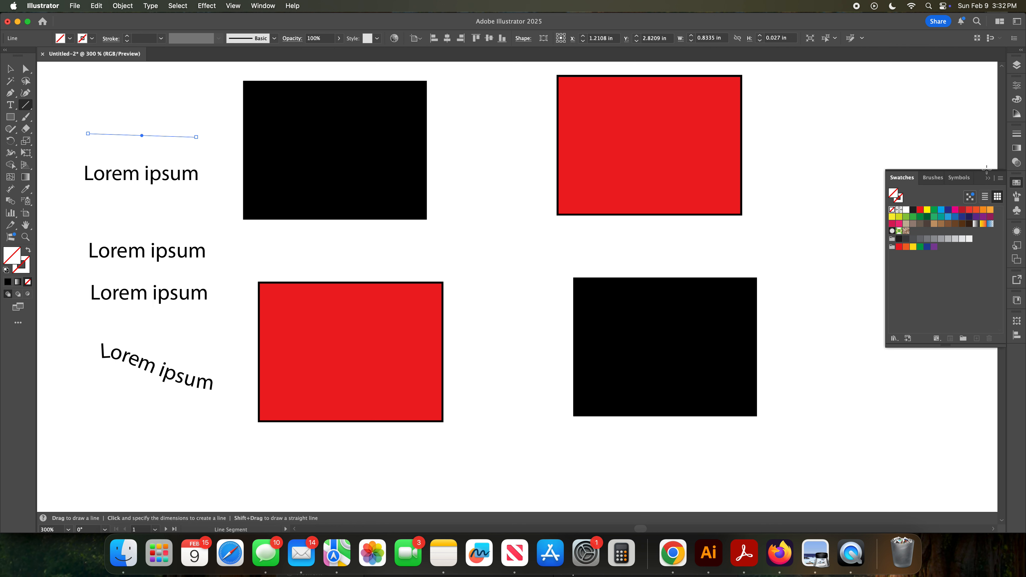
Step: Give the line a black stroke and set its stroke weight to 5 pt
{"action": "left_click", "coordinate": [902, 201]}
{"action": "left_click", "coordinate": [901, 200]}
{"action": "left_click", "coordinate": [902, 201]}
{"action": "left_click", "coordinate": [913, 210]}
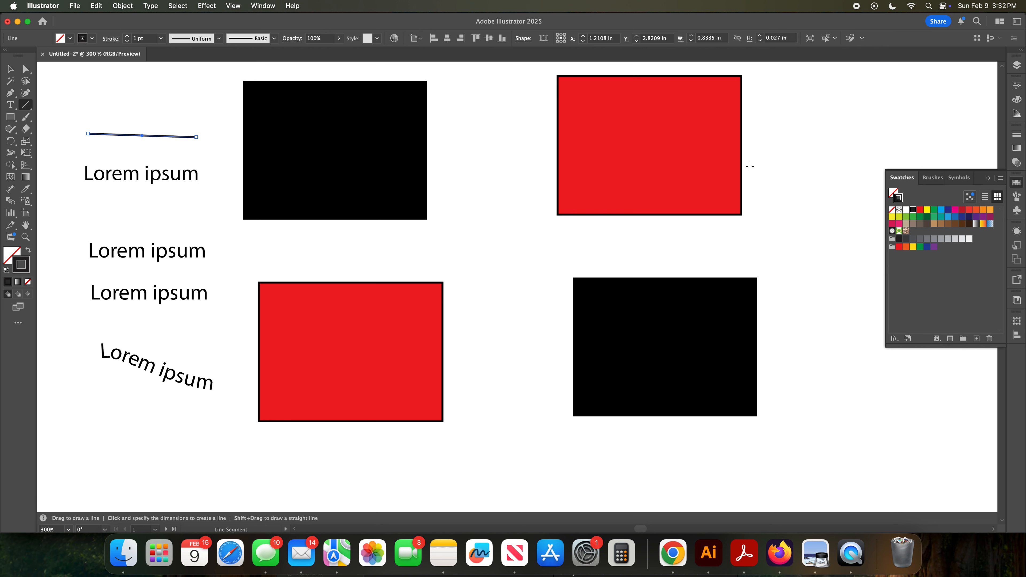
{"action": "left_click", "coordinate": [161, 38]}
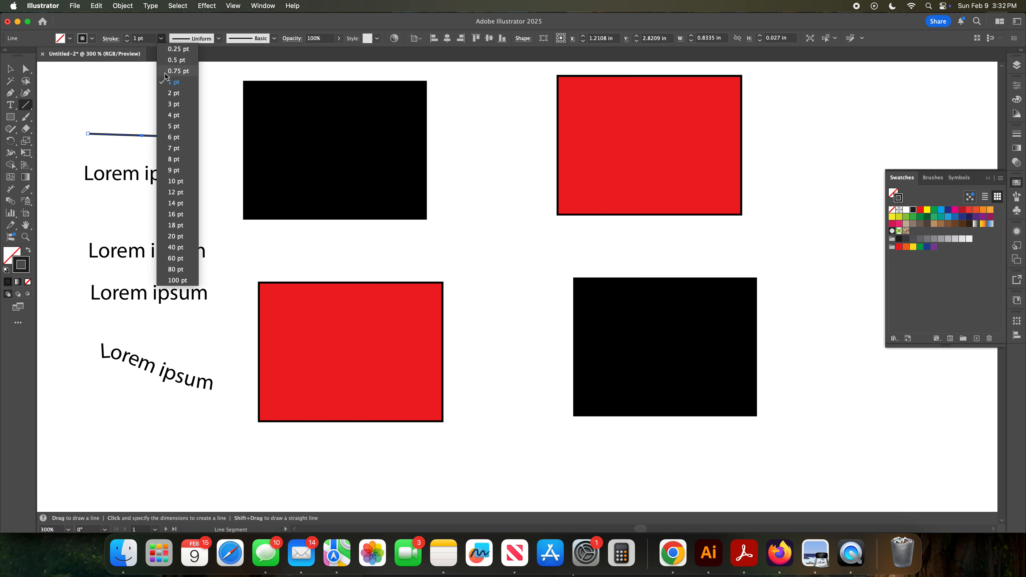
{"action": "left_click", "coordinate": [168, 93]}
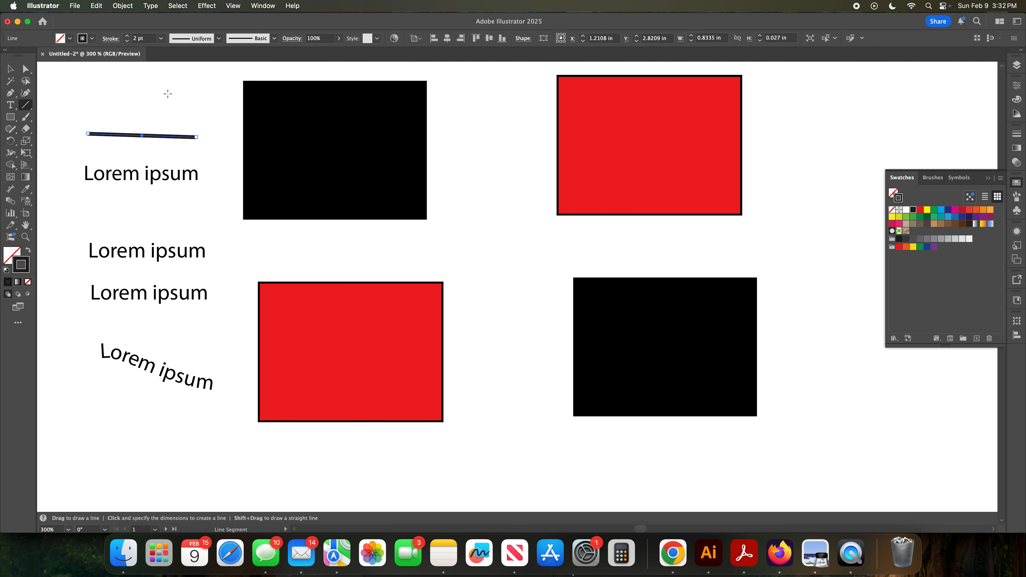
{"action": "left_click", "coordinate": [161, 38]}
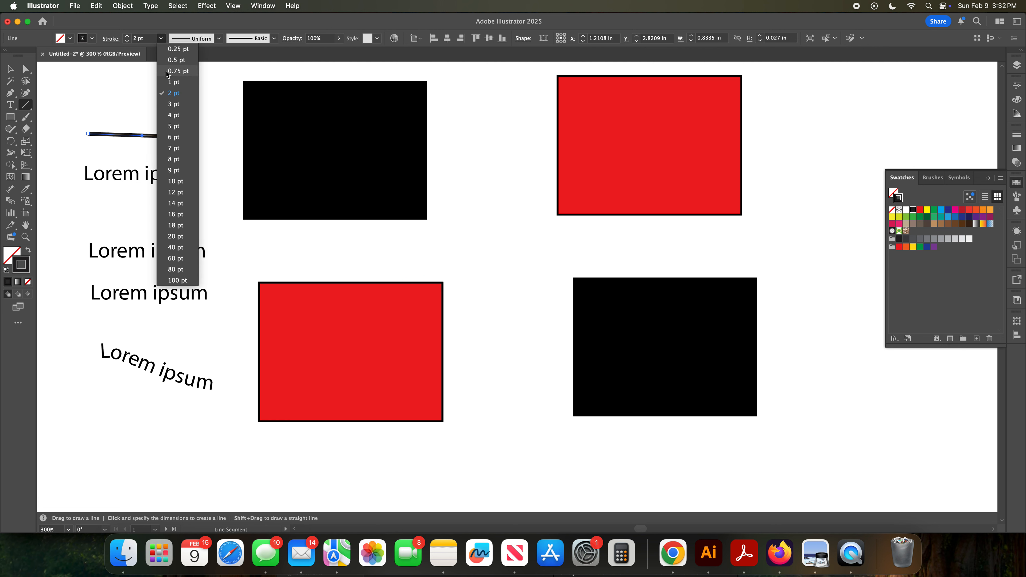
{"action": "left_click", "coordinate": [168, 120]}
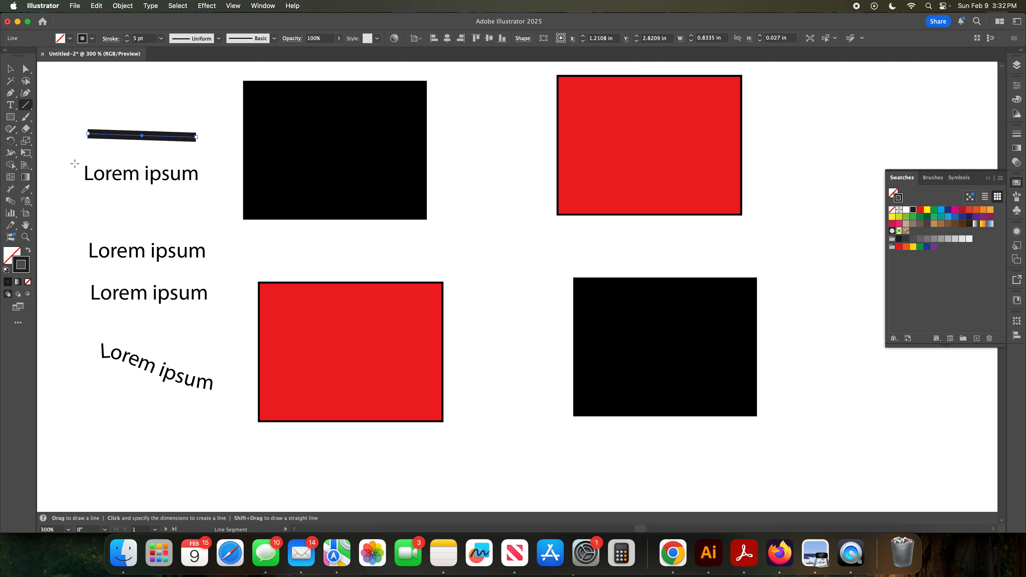
Step: Add a dimension annotation above the line with the Dimension tool
{"action": "left_click", "coordinate": [10, 189]}
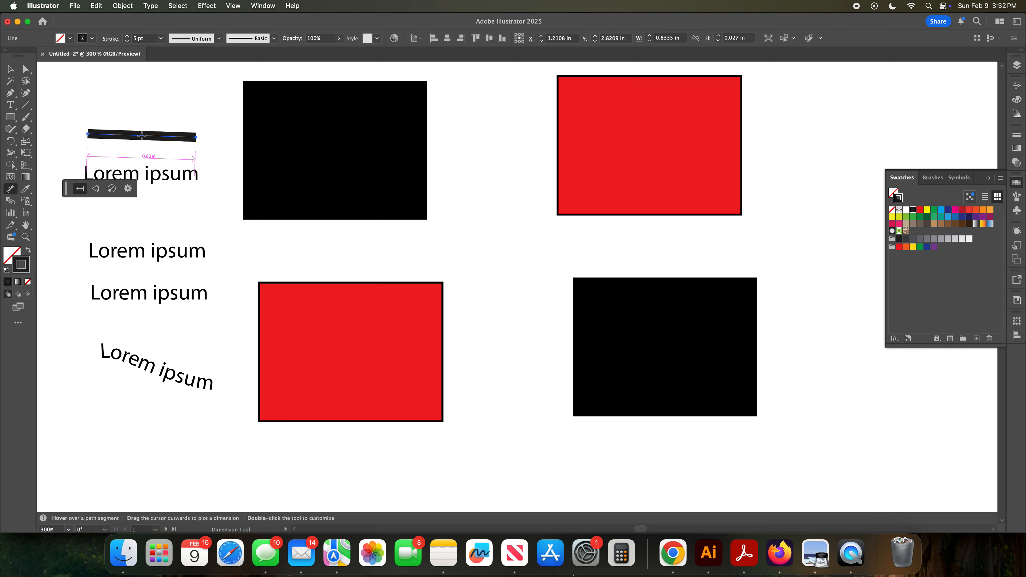
{"action": "left_click_drag", "start_coordinate": [142, 135], "coordinate": [145, 121]}
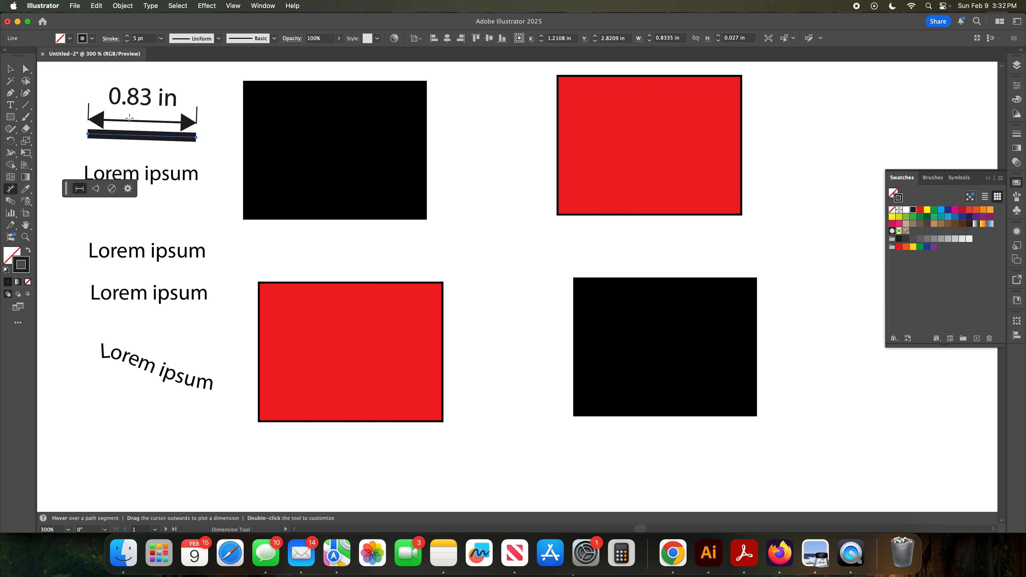
{"action": "left_click", "coordinate": [96, 189]}
Step: Select the line and vary its stroke width at a point along it with the Width Tool
{"action": "left_click", "coordinate": [10, 69]}
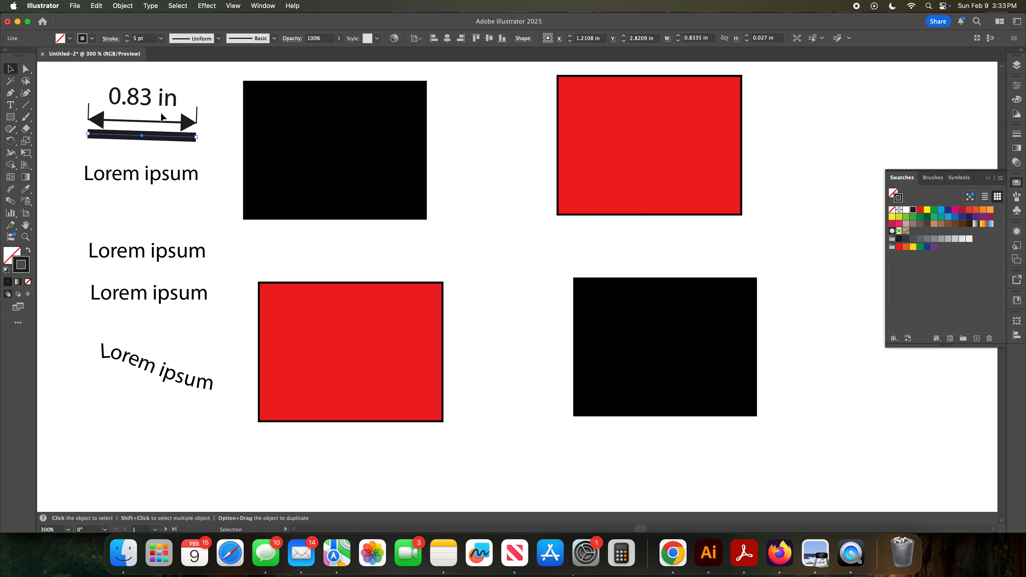
{"action": "left_click_drag", "start_coordinate": [141, 136], "coordinate": [142, 135]}
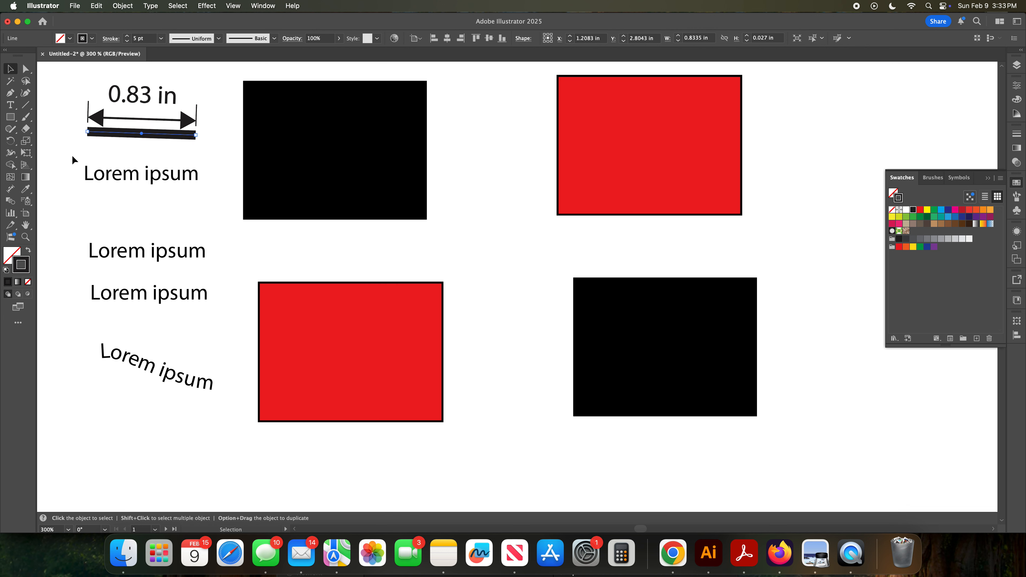
{"action": "left_click", "coordinate": [12, 157]}
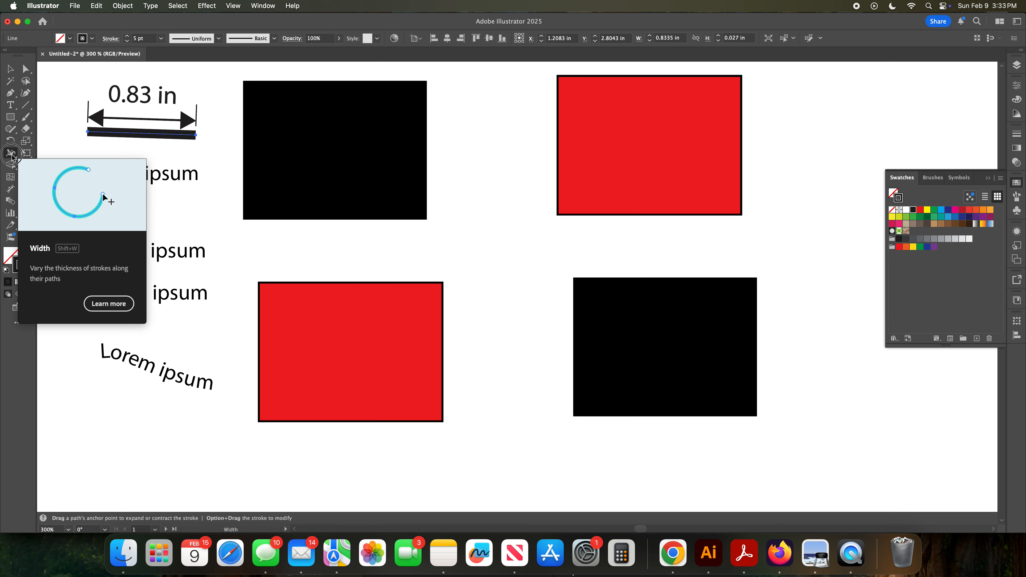
{"action": "left_click", "coordinate": [134, 134]}
{"action": "mouse_move", "coordinate": [134, 134]}
{"action": "left_mouse_down"}
{"action": "mouse_move", "coordinate": [138, 124]}
{"action": "mouse_move", "coordinate": [139, 134]}
{"action": "mouse_move", "coordinate": [108, 145]}
{"action": "left_mouse_up"}
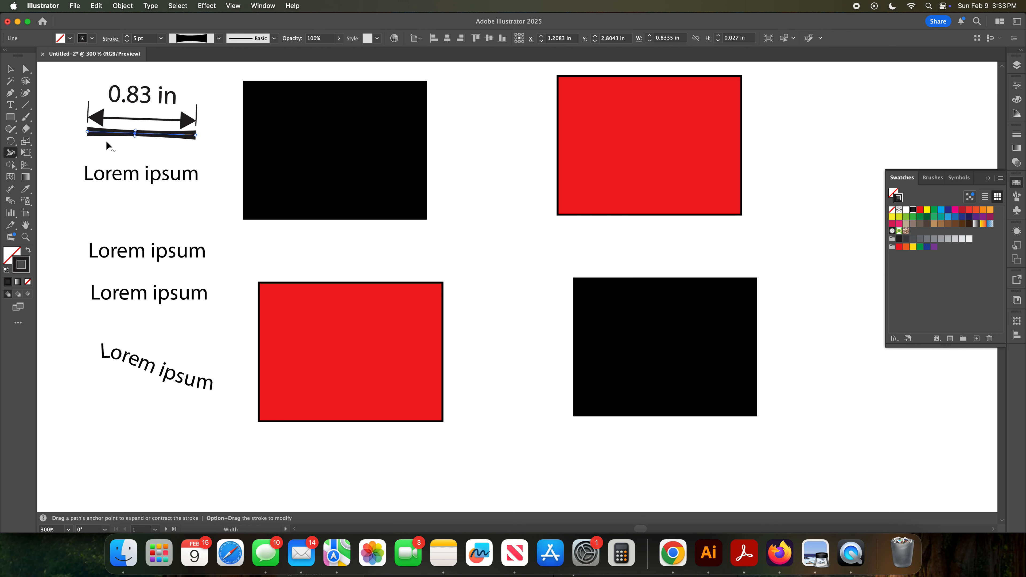
{"action": "left_click", "coordinate": [11, 69]}
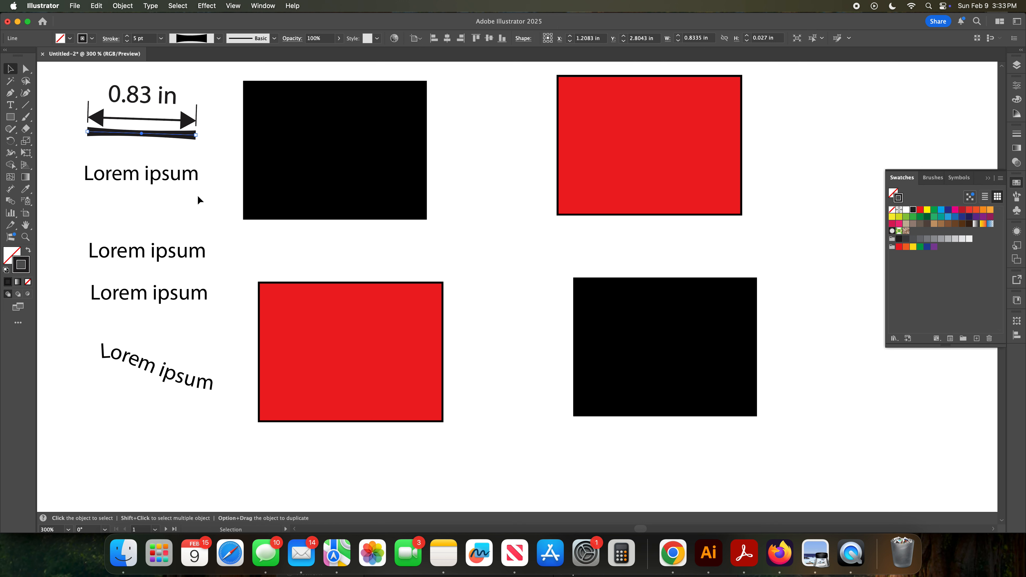
Step: Draw a closed triangle with the Pen tool in an empty area of the canvas
{"action": "scroll", "coordinate": [198, 195], "scroll_direction": "down", "scroll_amount": 4}
{"action": "scroll", "coordinate": [198, 195], "scroll_direction": "right", "scroll_amount": 10}
{"action": "scroll", "coordinate": [181, 210], "scroll_direction": "up", "scroll_amount": 3}
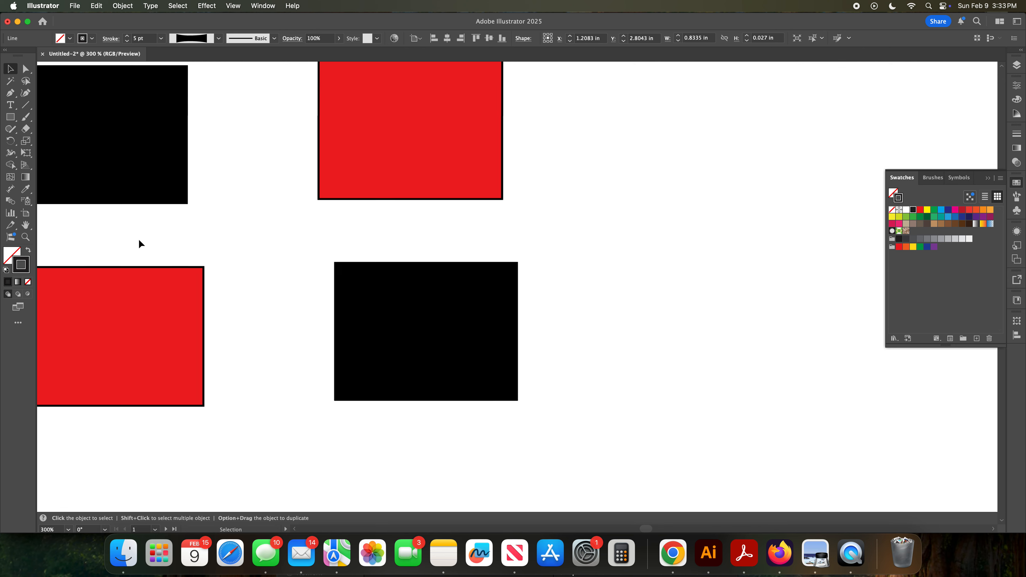
{"action": "scroll", "coordinate": [139, 241], "scroll_direction": "right", "scroll_amount": 10}
{"action": "scroll", "coordinate": [136, 241], "scroll_direction": "up", "scroll_amount": 4}
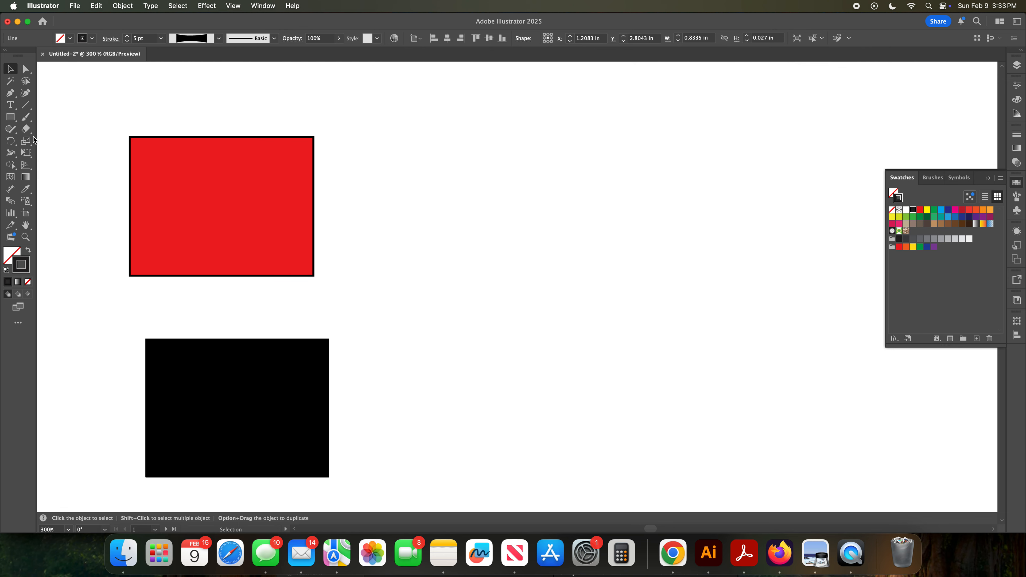
{"action": "left_click", "coordinate": [11, 92]}
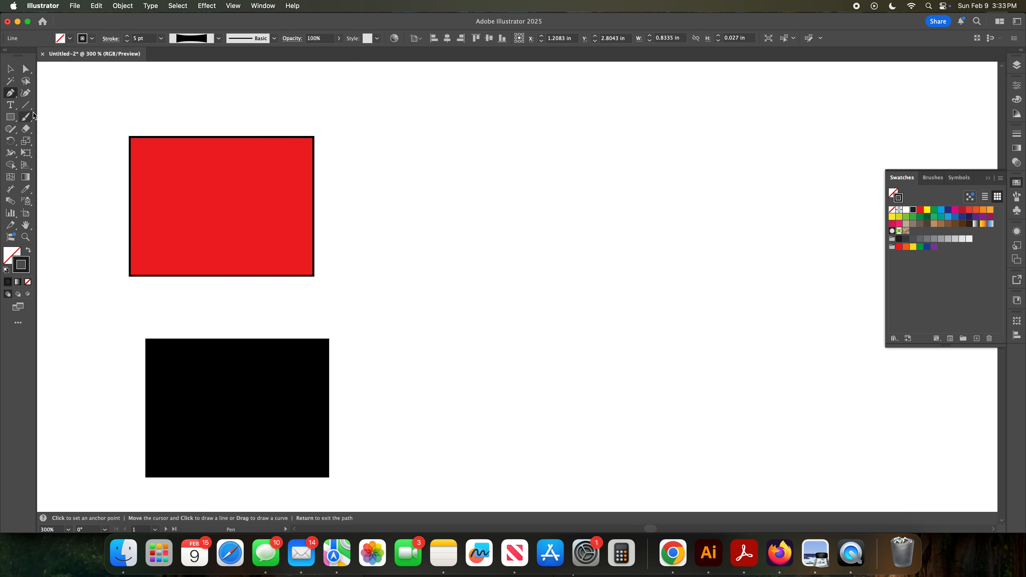
{"action": "left_click", "coordinate": [413, 164]}
{"action": "left_click", "coordinate": [452, 109]}
{"action": "left_click", "coordinate": [484, 161]}
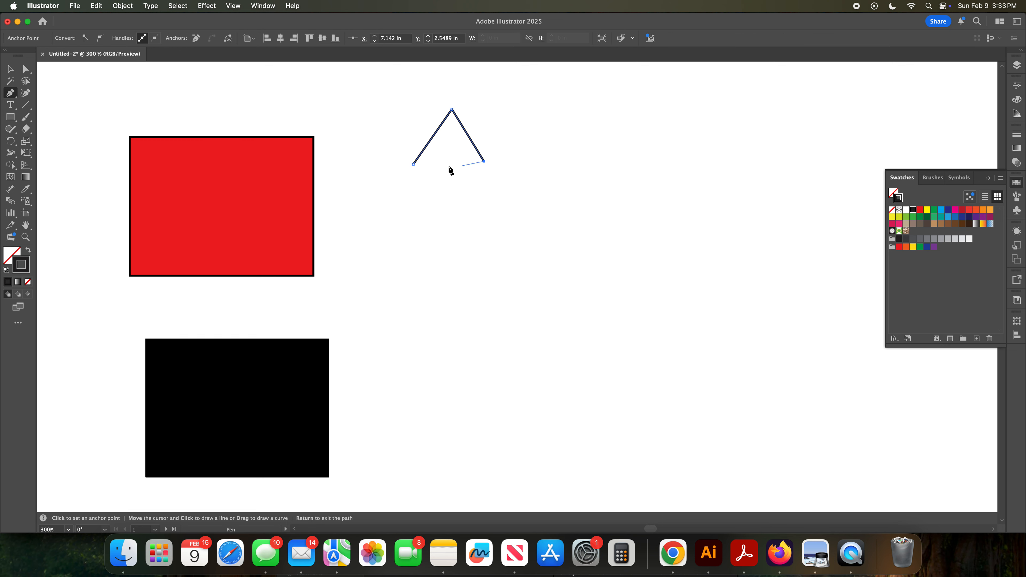
{"action": "left_click", "coordinate": [413, 164]}
Step: Draw a closed rounded blob from curved Pen segments to the right of the triangle
{"action": "left_click_drag", "start_coordinate": [519, 232], "coordinate": [539, 202]}
{"action": "left_click_drag", "start_coordinate": [642, 209], "coordinate": [670, 248]}
{"action": "left_click_drag", "start_coordinate": [614, 292], "coordinate": [589, 293]}
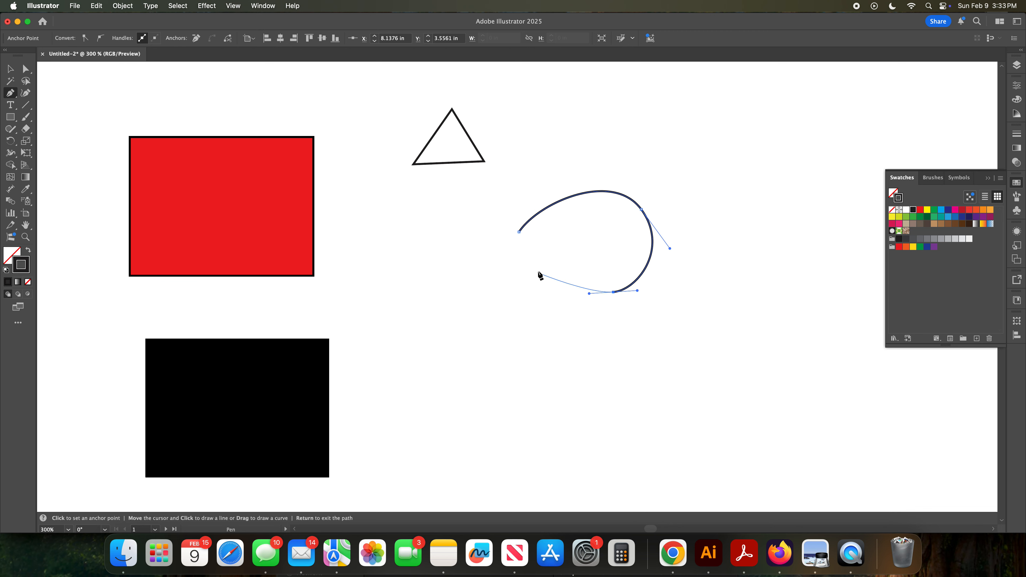
{"action": "left_click_drag", "start_coordinate": [519, 232], "coordinate": [519, 180]}
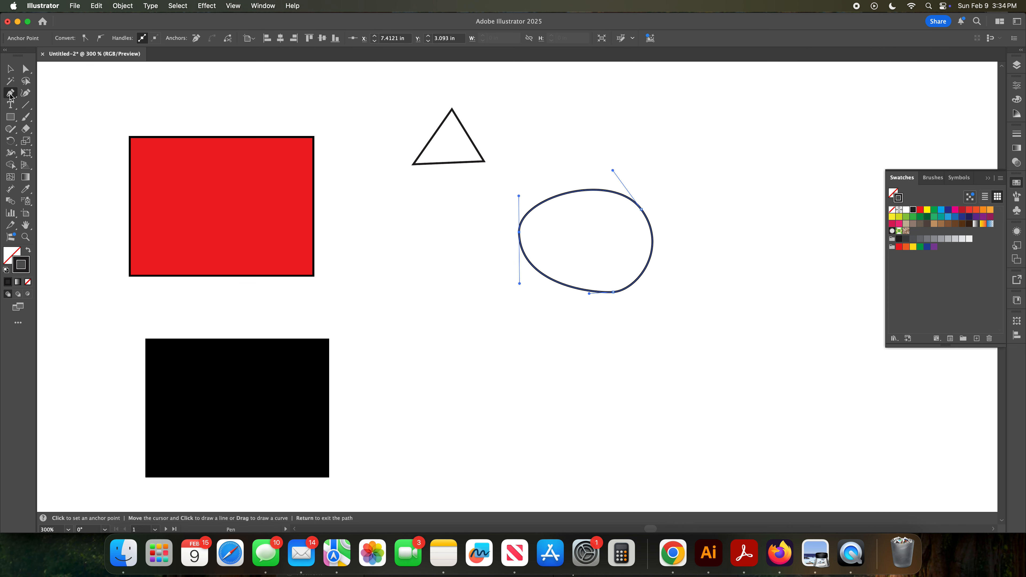
{"action": "left_click_drag", "start_coordinate": [11, 96], "coordinate": [69, 110]}
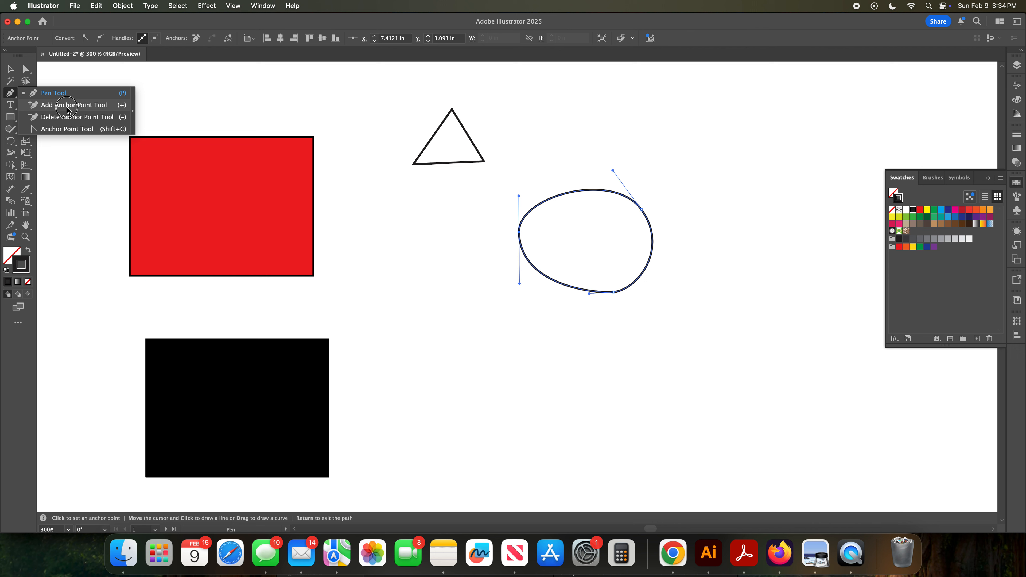
{"action": "left_click_drag", "start_coordinate": [67, 110], "coordinate": [67, 110]}
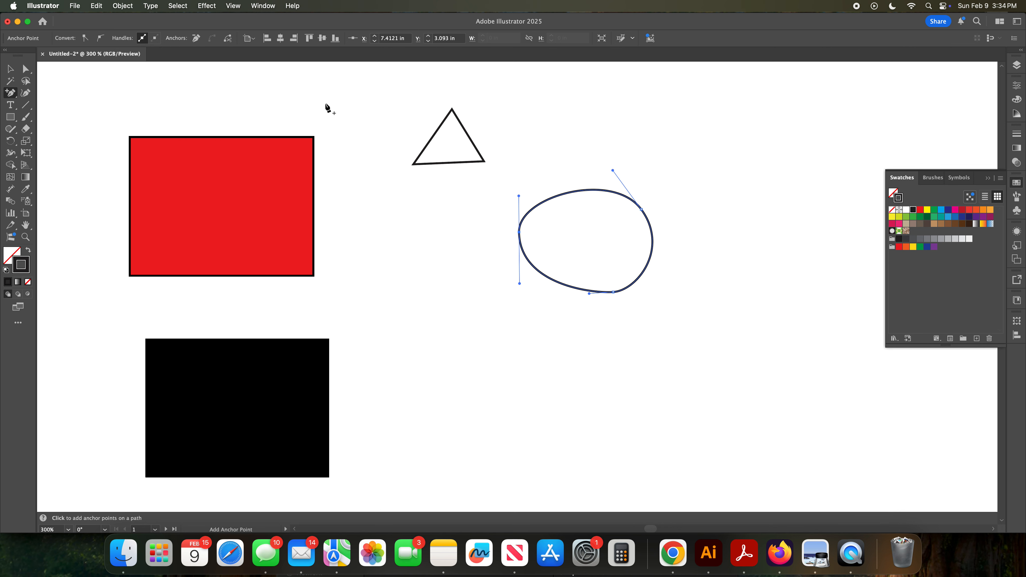
{"action": "key", "text": "v"}
{"action": "left_click", "coordinate": [453, 112]}
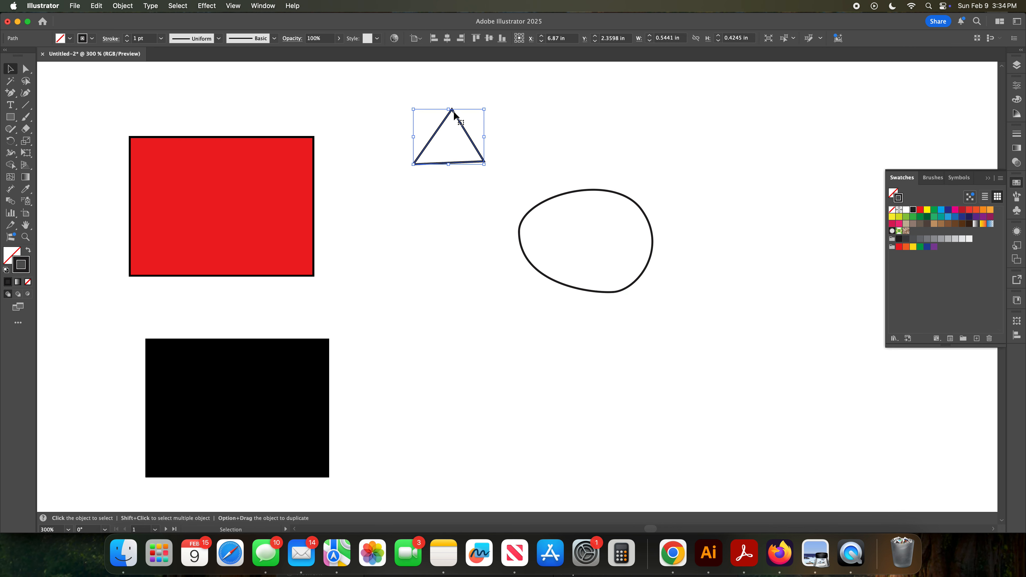
{"action": "left_click", "coordinate": [537, 211]}
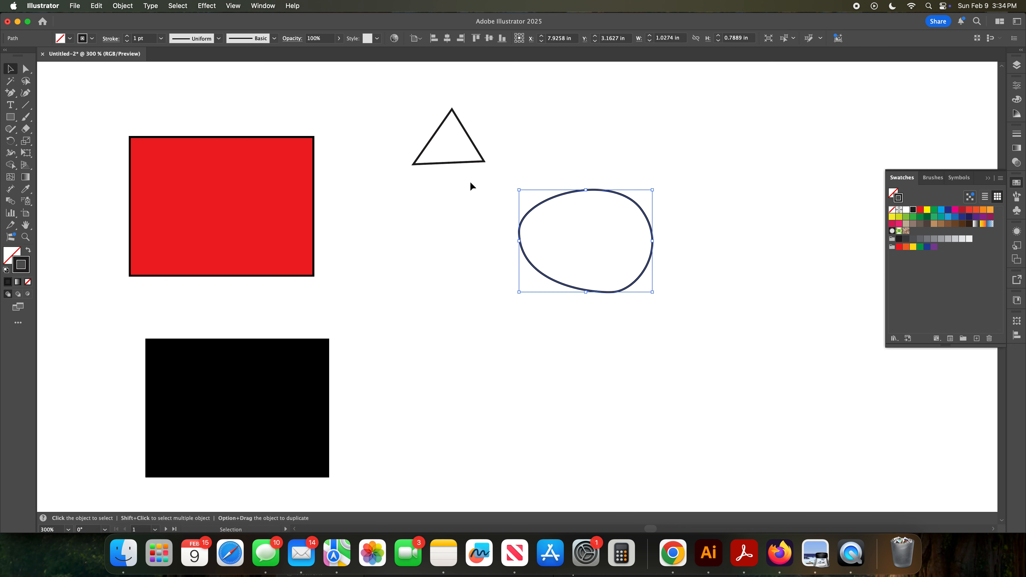
Step: Convert the triangle's bottom-right corner anchor into a smooth point using the Direct Selection tool
{"action": "left_click", "coordinate": [26, 69]}
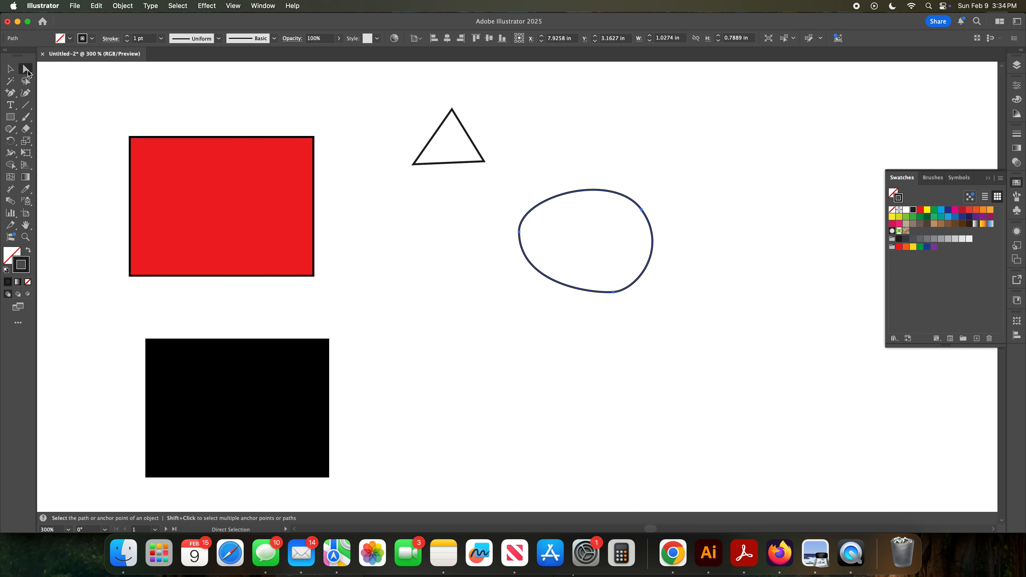
{"action": "left_click", "coordinate": [540, 205]}
{"action": "left_click", "coordinate": [470, 164]}
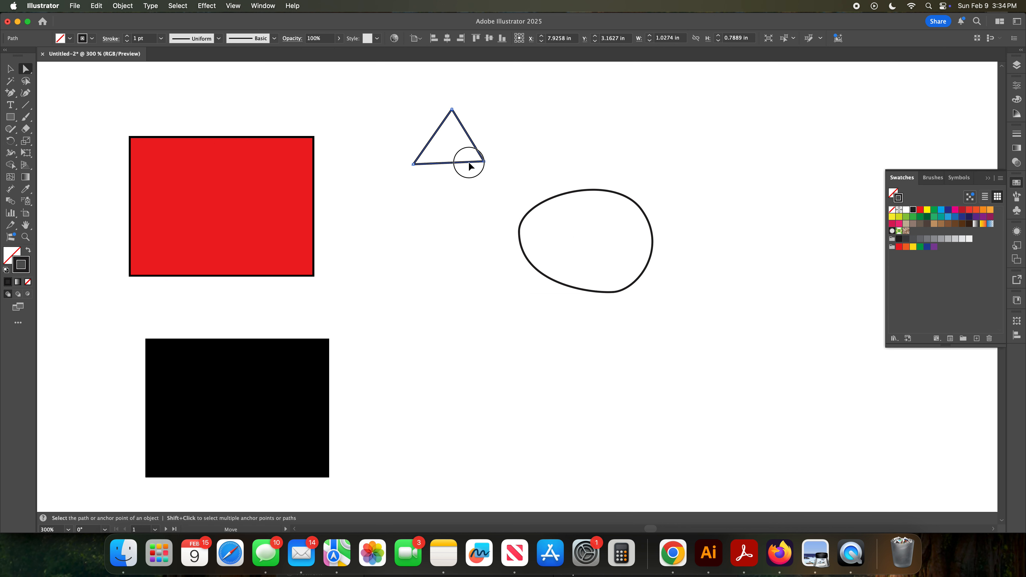
{"action": "left_click", "coordinate": [484, 163]}
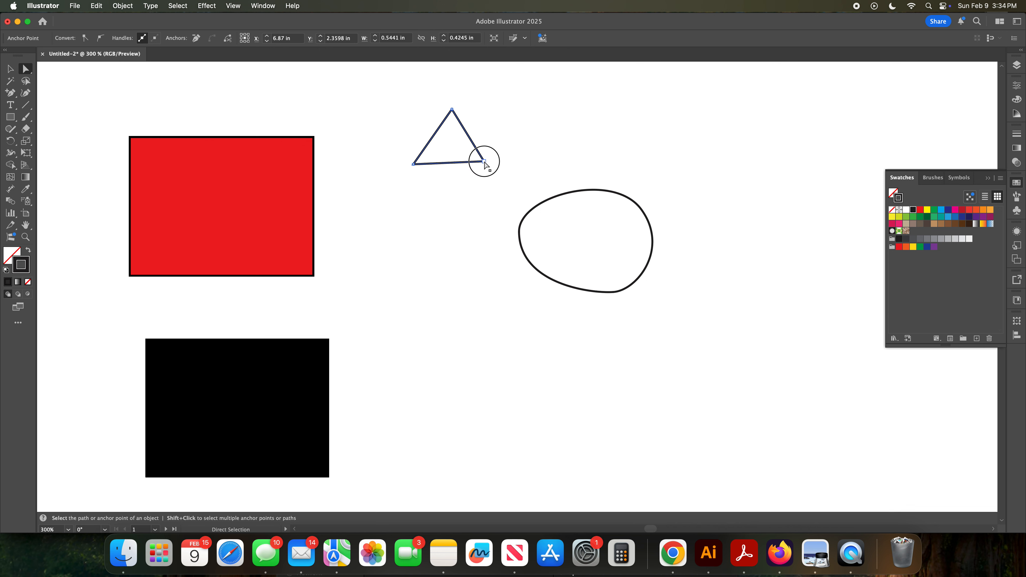
{"action": "left_click", "coordinate": [99, 38]}
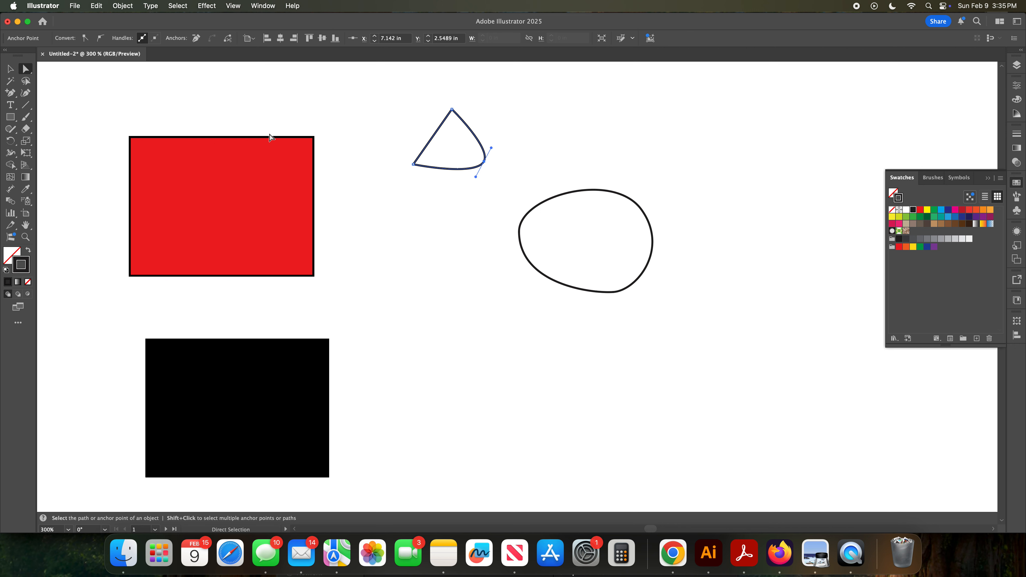
Step: Tear off the Pen tool group into a floating tool panel beside the triangle
{"action": "left_click", "coordinate": [14, 95]}
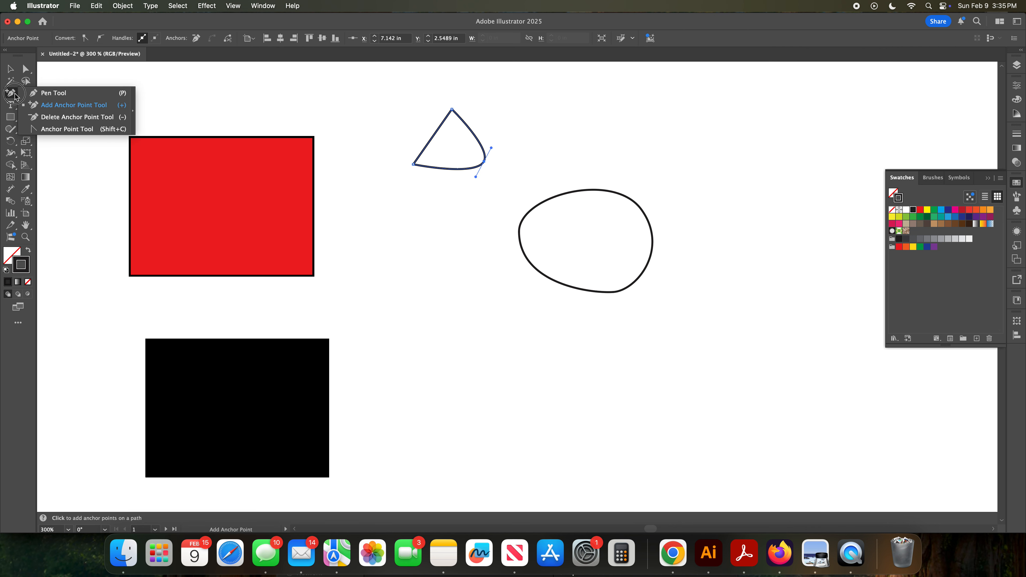
{"action": "left_click", "coordinate": [134, 113]}
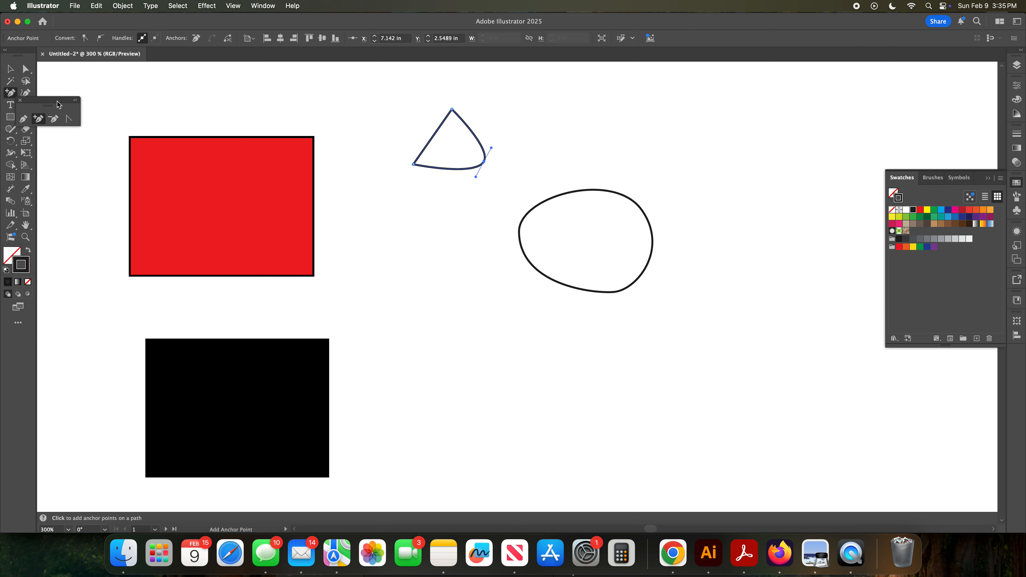
{"action": "left_click_drag", "start_coordinate": [116, 105], "coordinate": [373, 101]}
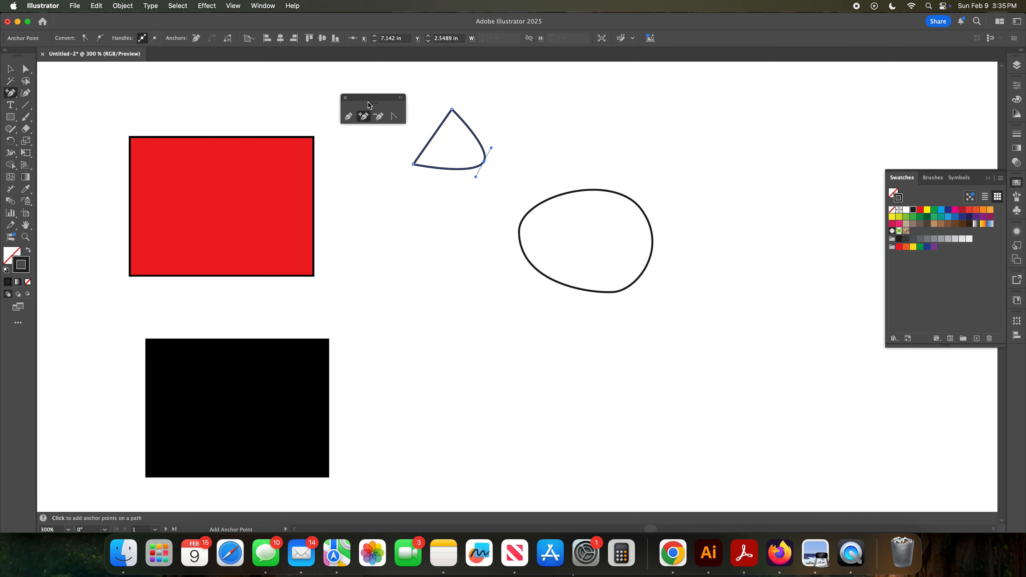
Step: Delete the triangle's bottom-left anchor point with the Delete Anchor Point tool
{"action": "left_click", "coordinate": [379, 117]}
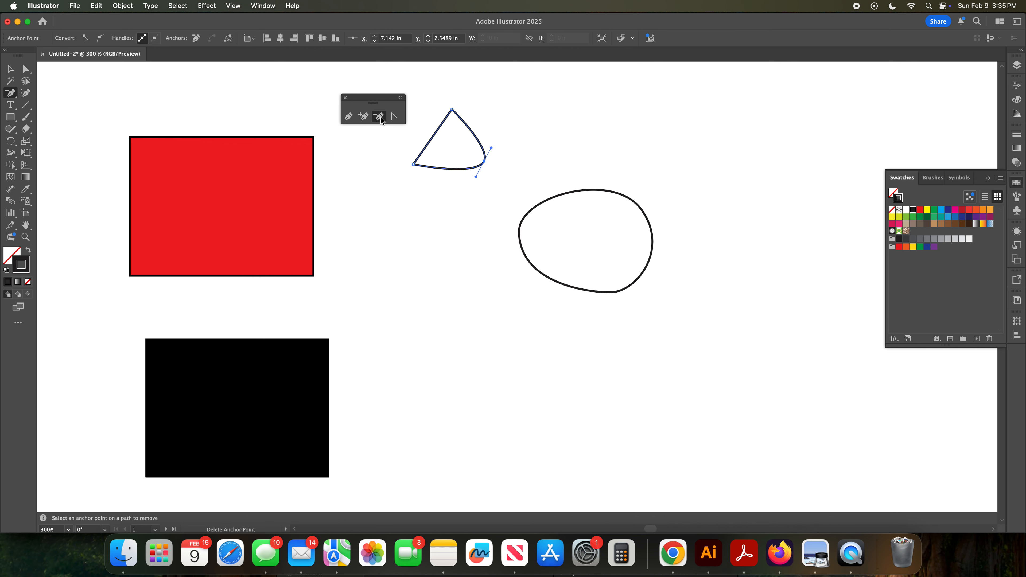
{"action": "left_click", "coordinate": [414, 165]}
Step: Add an anchor point on the blob's upper-left edge with the Add Anchor Point tool
{"action": "left_click", "coordinate": [367, 121]}
{"action": "left_click", "coordinate": [533, 210]}
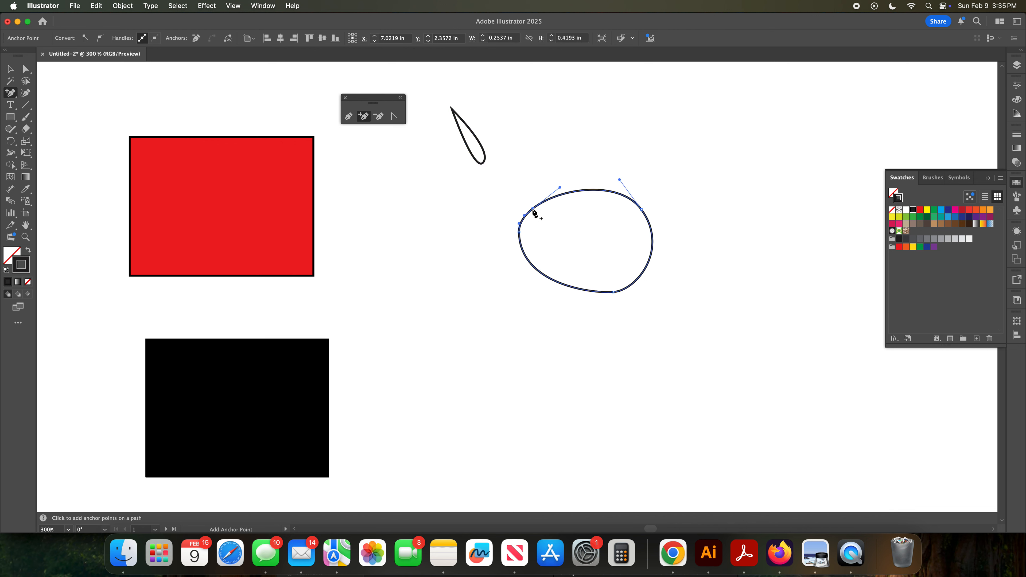
{"action": "left_click", "coordinate": [533, 210]}
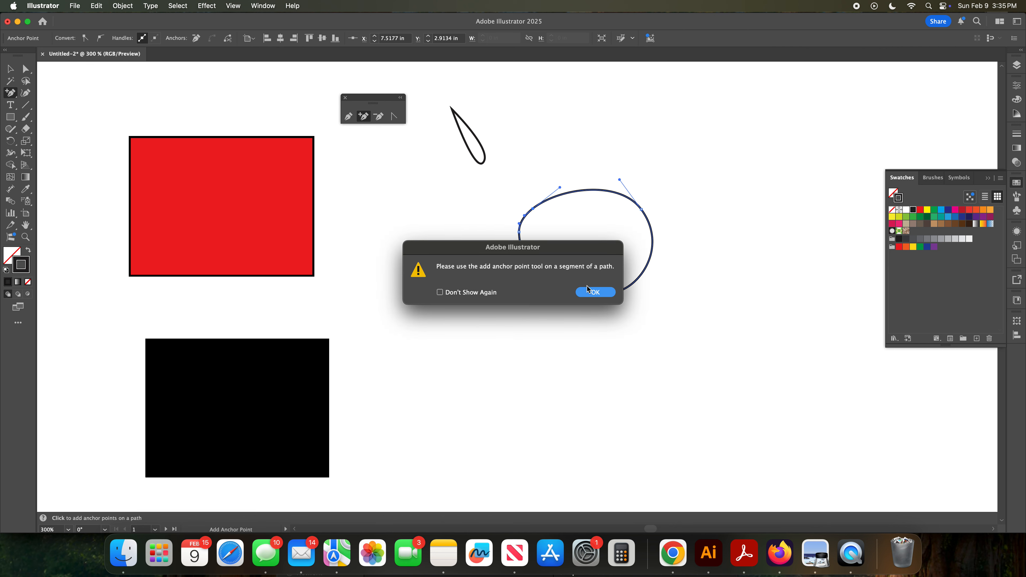
{"action": "left_click", "coordinate": [595, 293]}
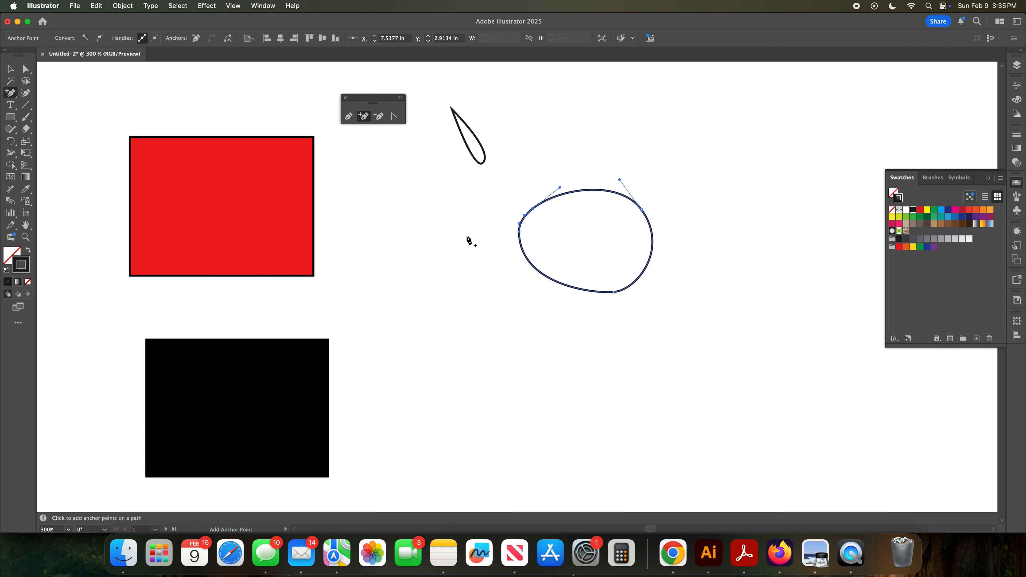
Step: Drag the blob's upper-left direction handle upward with the Direct Selection tool to raise its top curve
{"action": "key", "text": "v"}
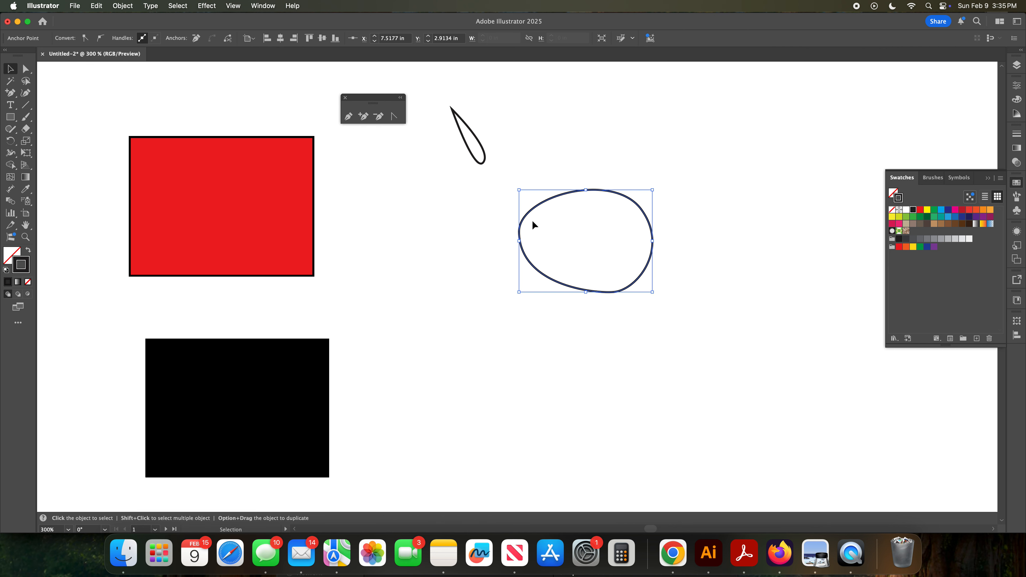
{"action": "left_click", "coordinate": [26, 68]}
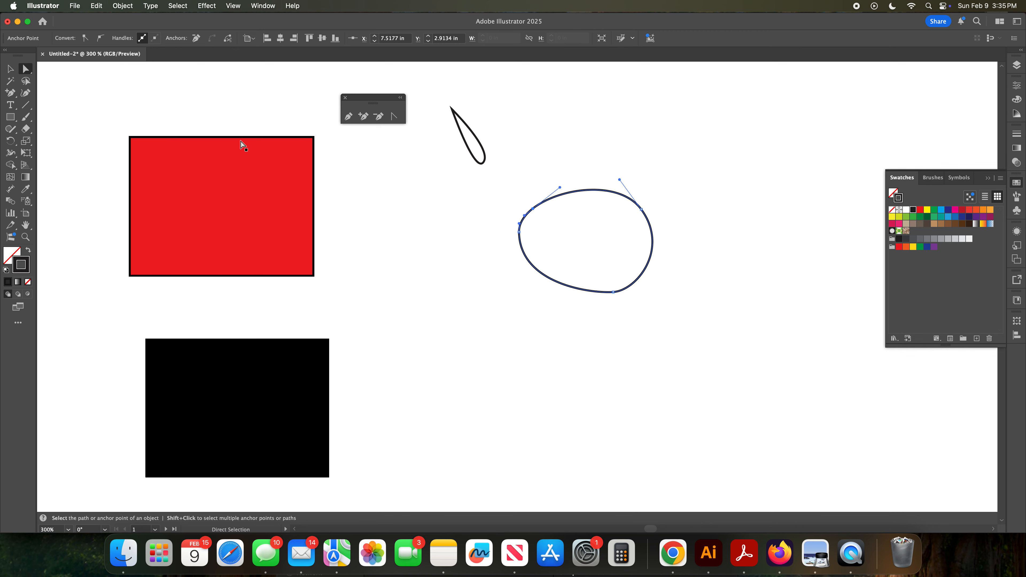
{"action": "mouse_move", "coordinate": [562, 194]}
{"action": "left_mouse_down"}
{"action": "mouse_move", "coordinate": [559, 178]}
{"action": "mouse_move", "coordinate": [564, 187]}
{"action": "mouse_move", "coordinate": [574, 173]}
{"action": "mouse_move", "coordinate": [561, 183]}
{"action": "left_mouse_up"}
Step: With the Pen tool, pull a new anchor on the blob's left edge outward to bulge its left side
{"action": "left_click", "coordinate": [348, 120]}
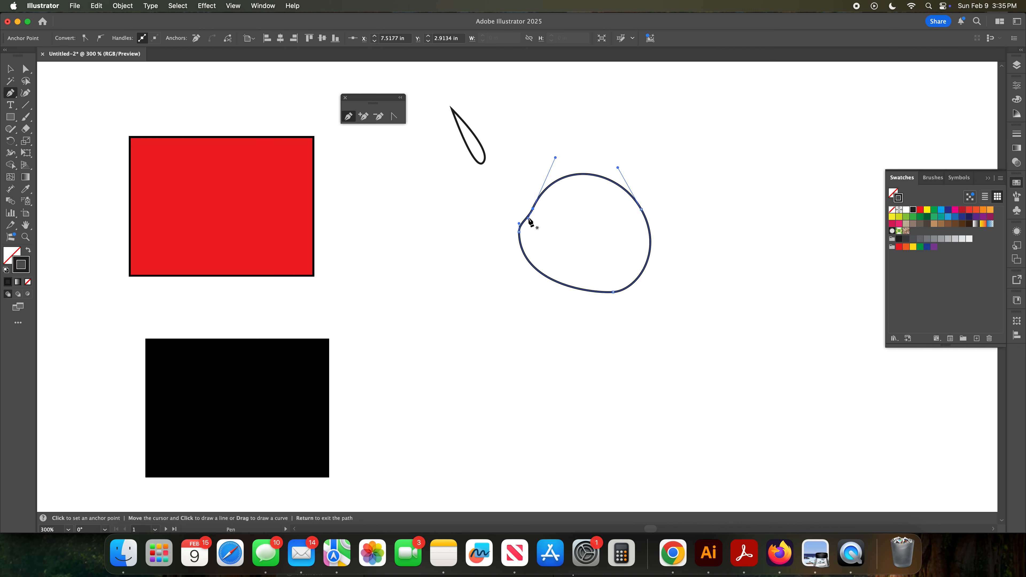
{"action": "left_click", "coordinate": [520, 232], "text": "super"}
{"action": "left_click_drag", "start_coordinate": [520, 232], "coordinate": [483, 184]}
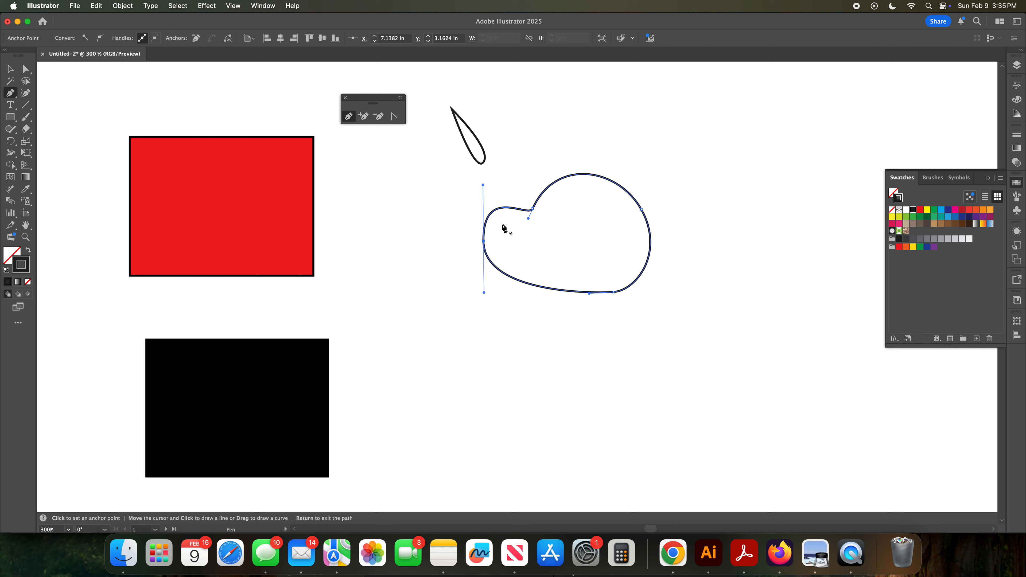